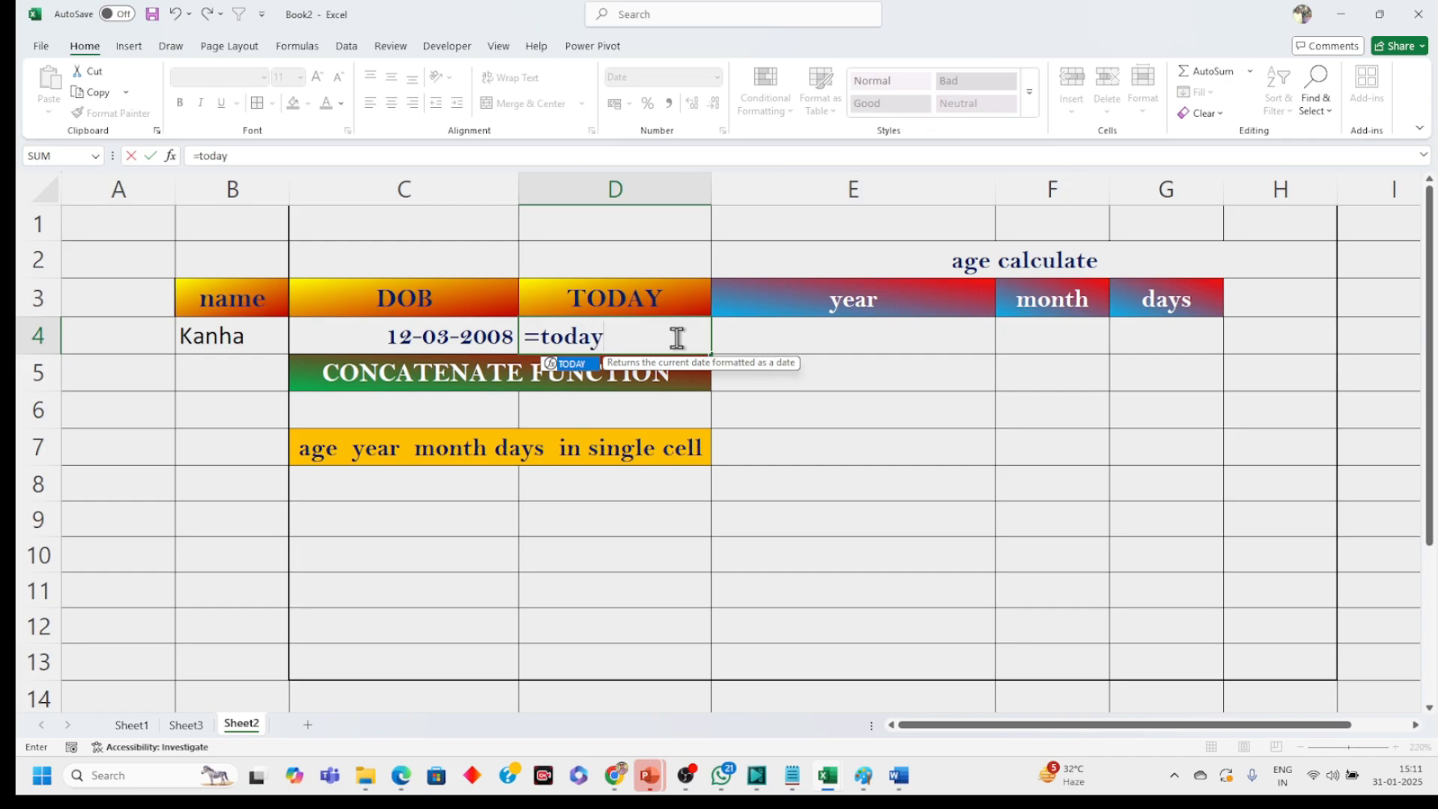
# Step: Complete the =TODAY() formula in cell D4 under the TODAY heading
pyautogui.write('()')
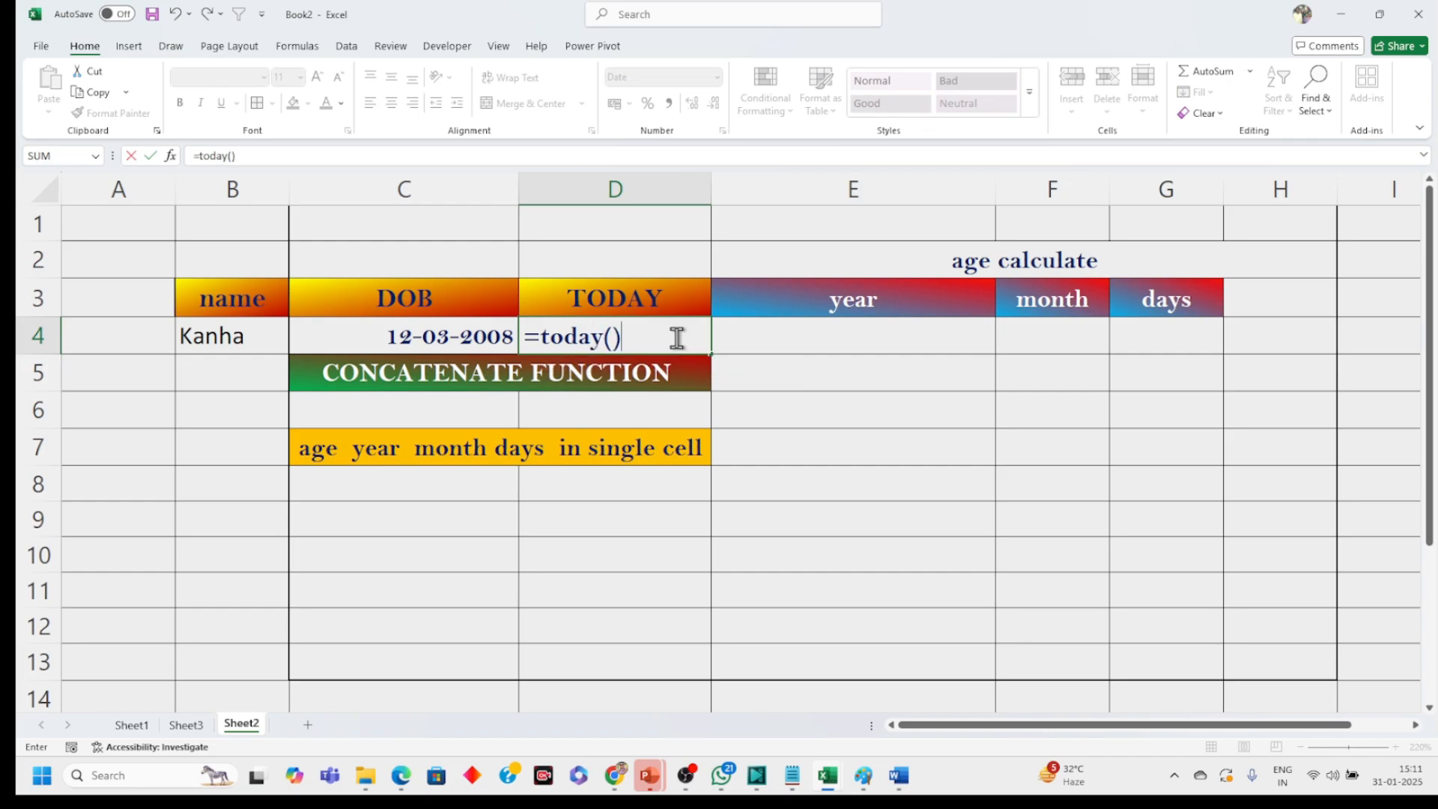
pyautogui.press('Return')
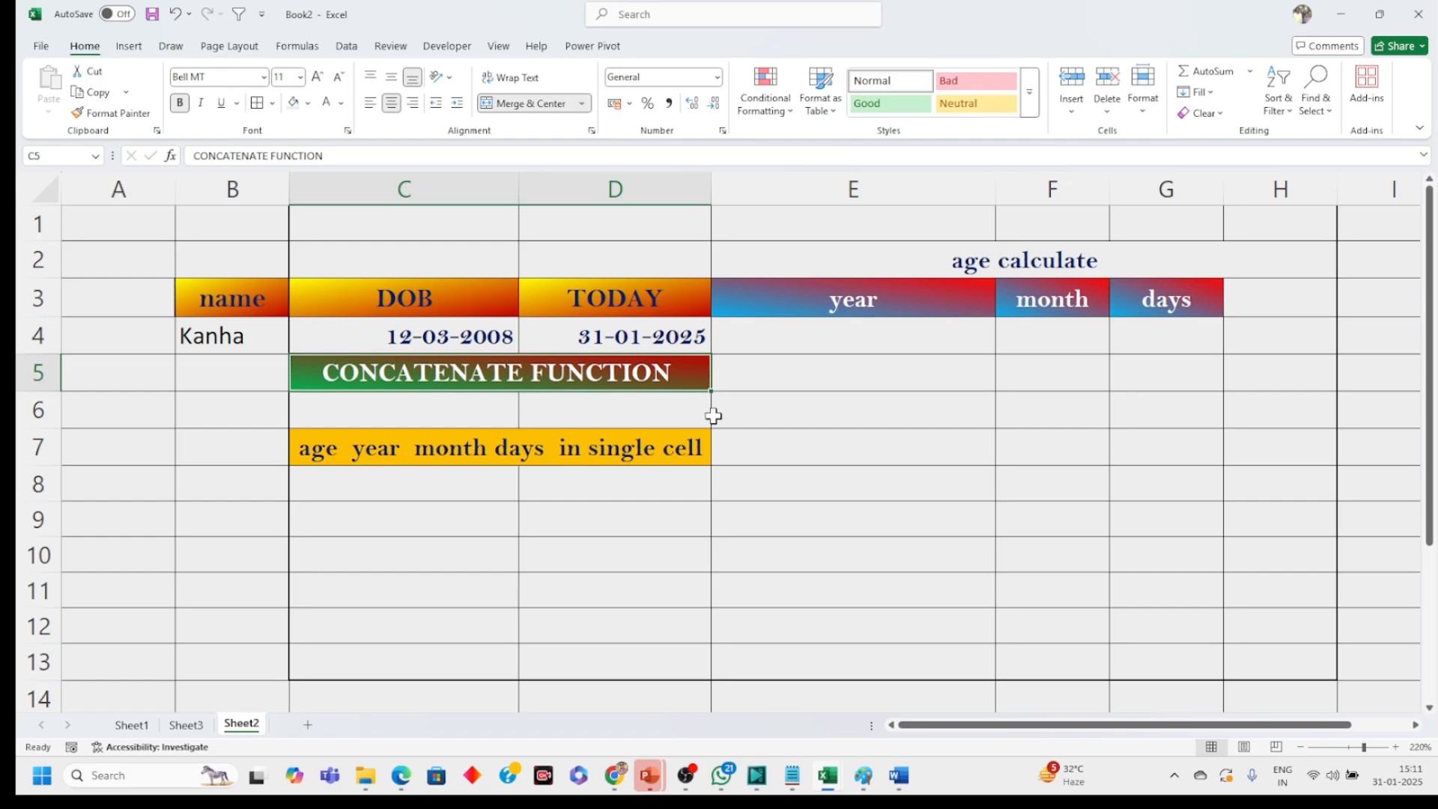
# Step: Replace the formula in D4 with the current date, 31-01-2025, as a fixed value
pyautogui.click(675, 336)
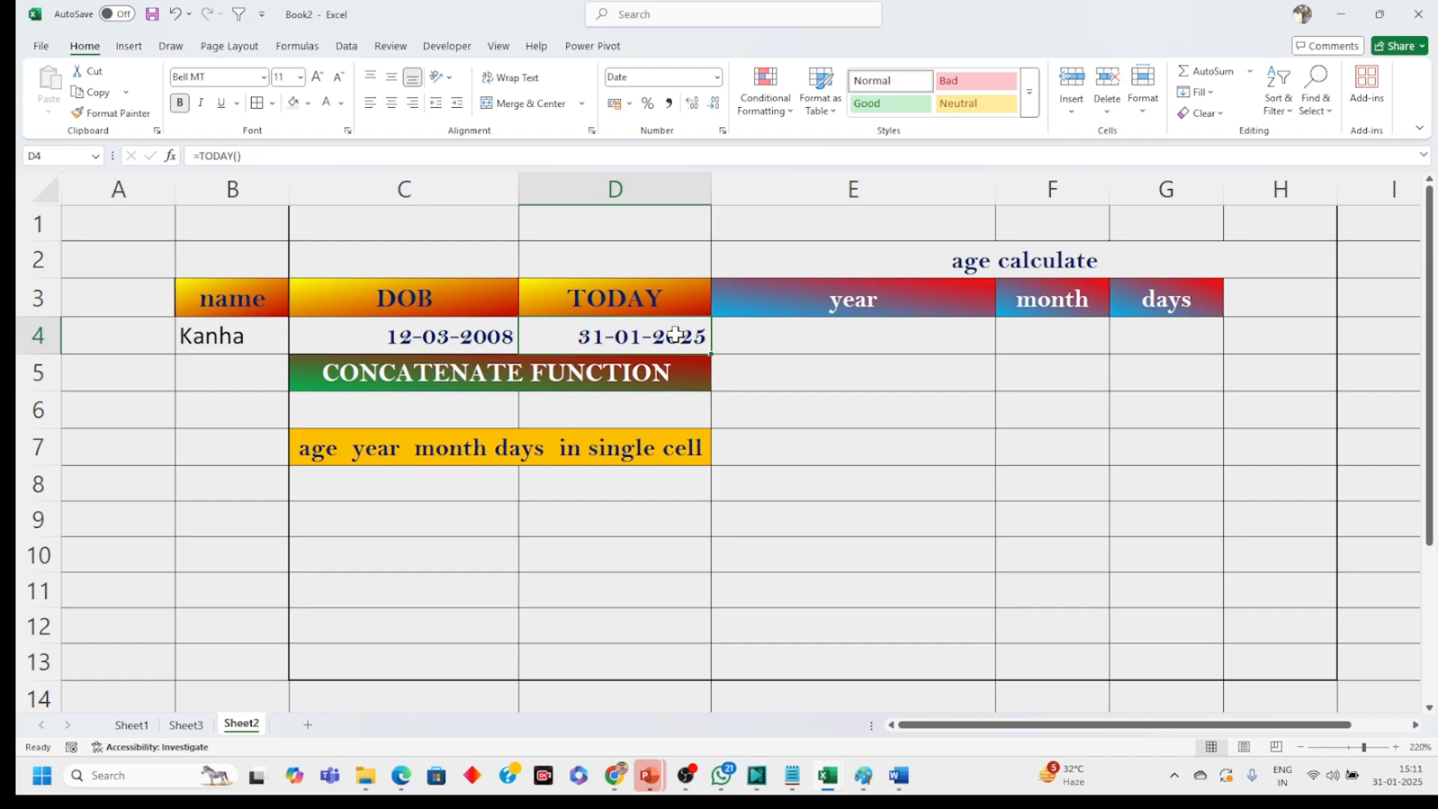
pyautogui.press('BackSpace')
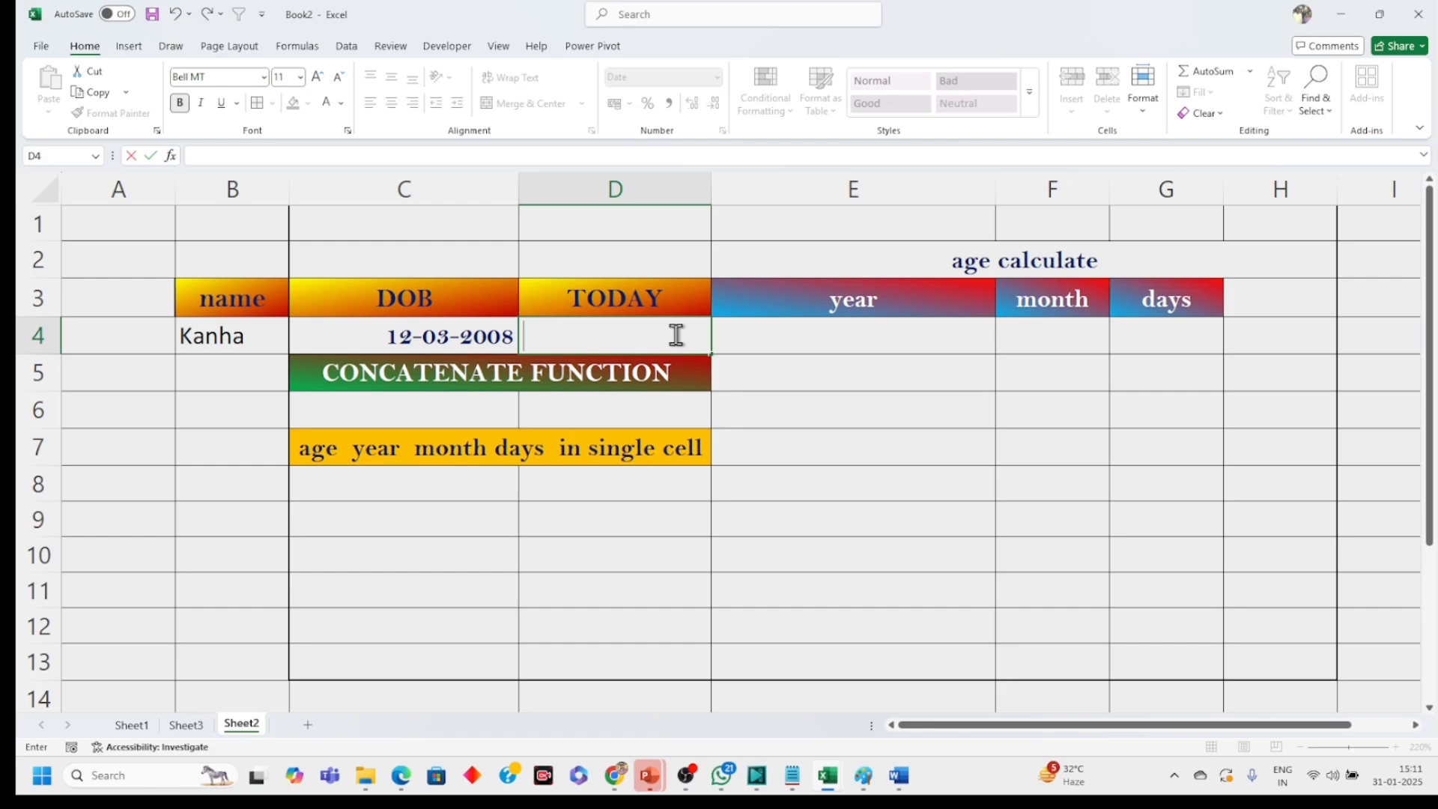
pyautogui.hotkey('ctrl', ';')
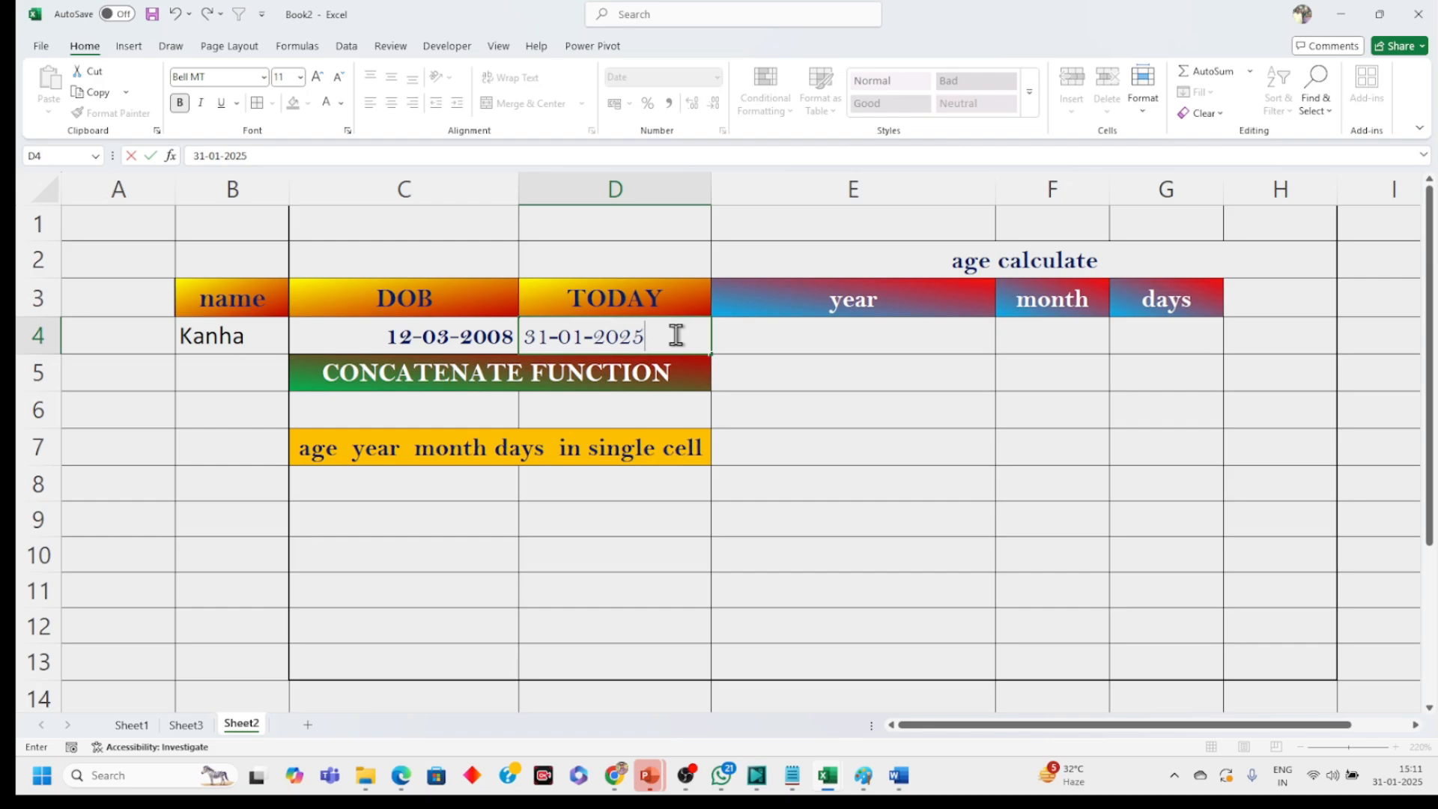
pyautogui.click(834, 401)
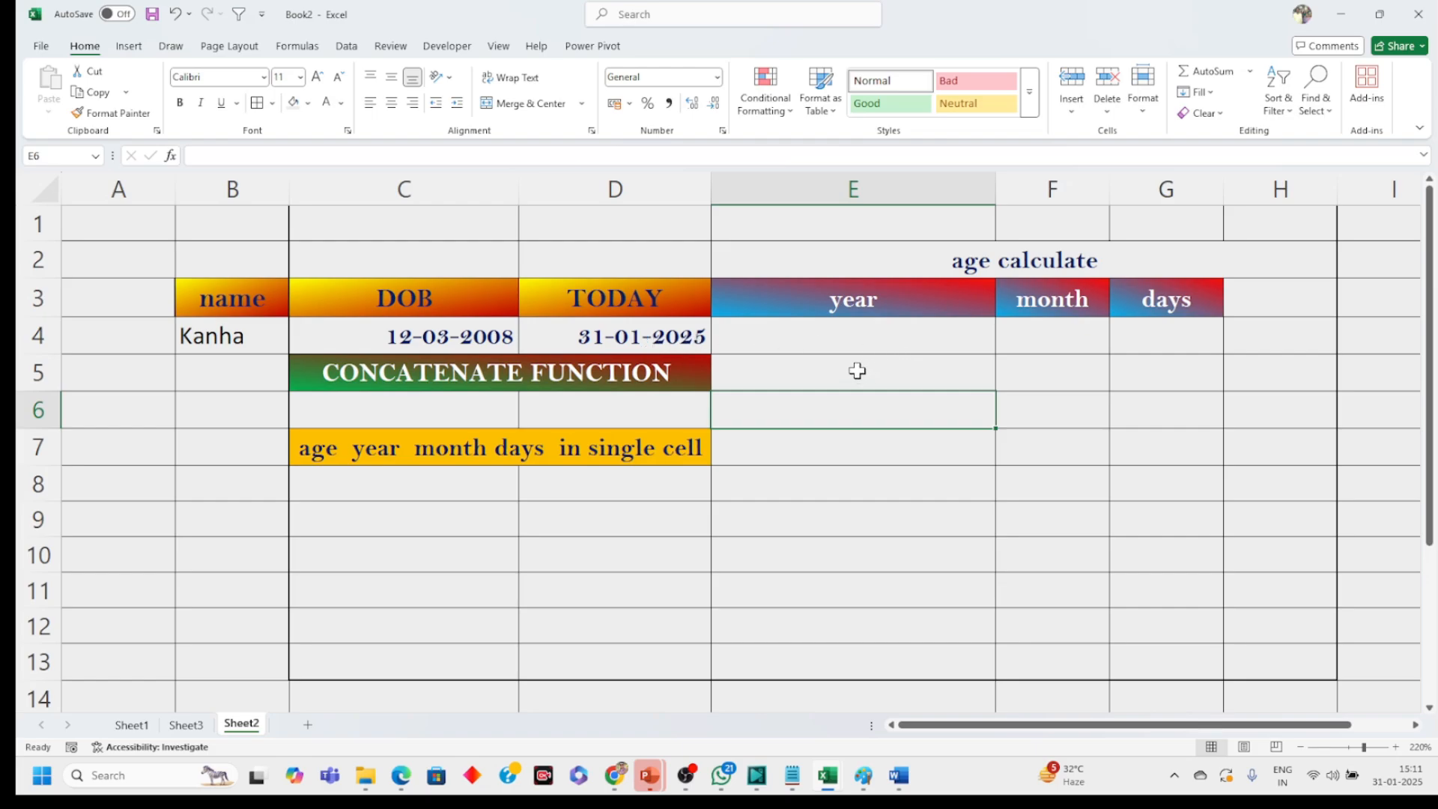
# Step: Calculate the completed years of age in E4 with =DATEDIF(C4,TODAY(),"y")
pyautogui.click(831, 340)
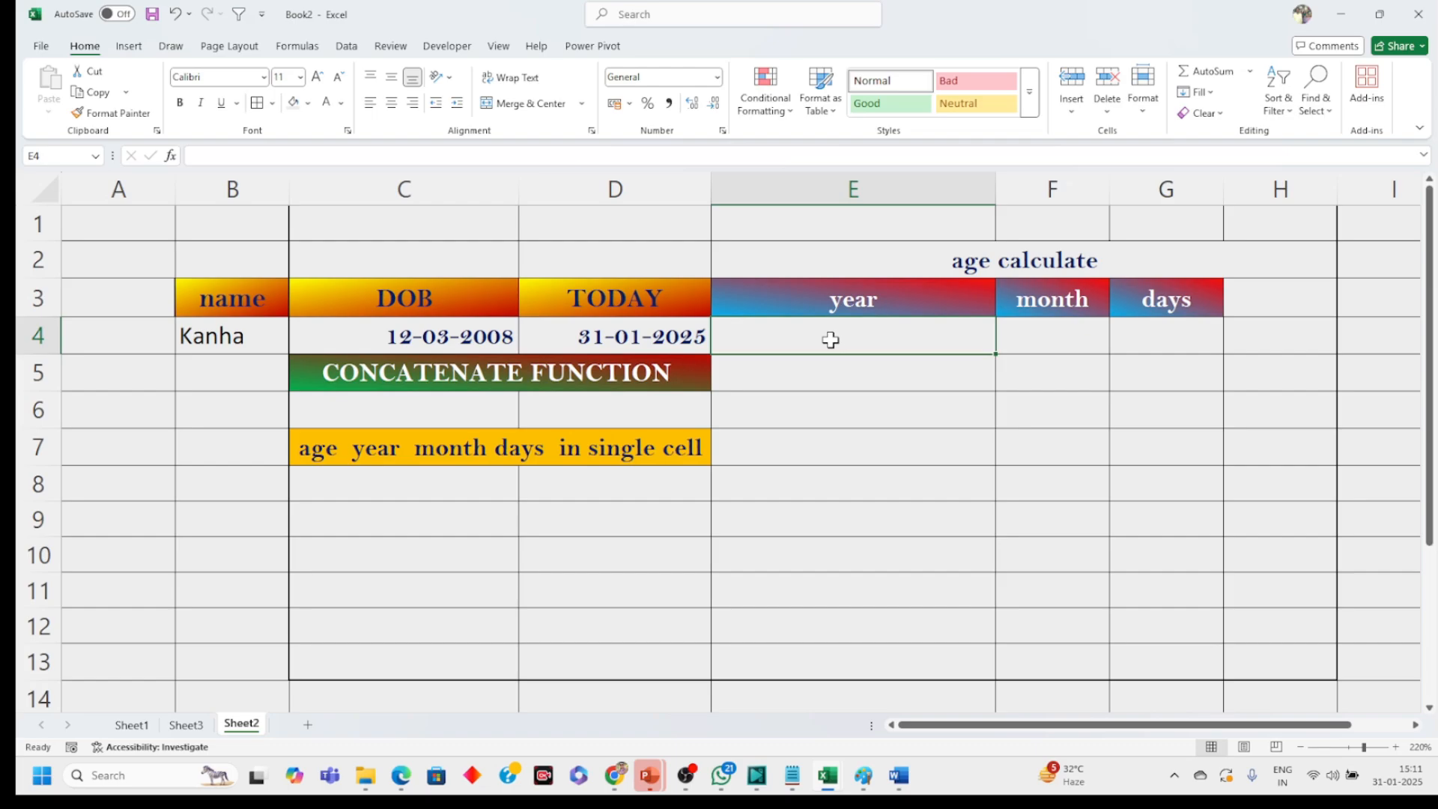
pyautogui.write('=')
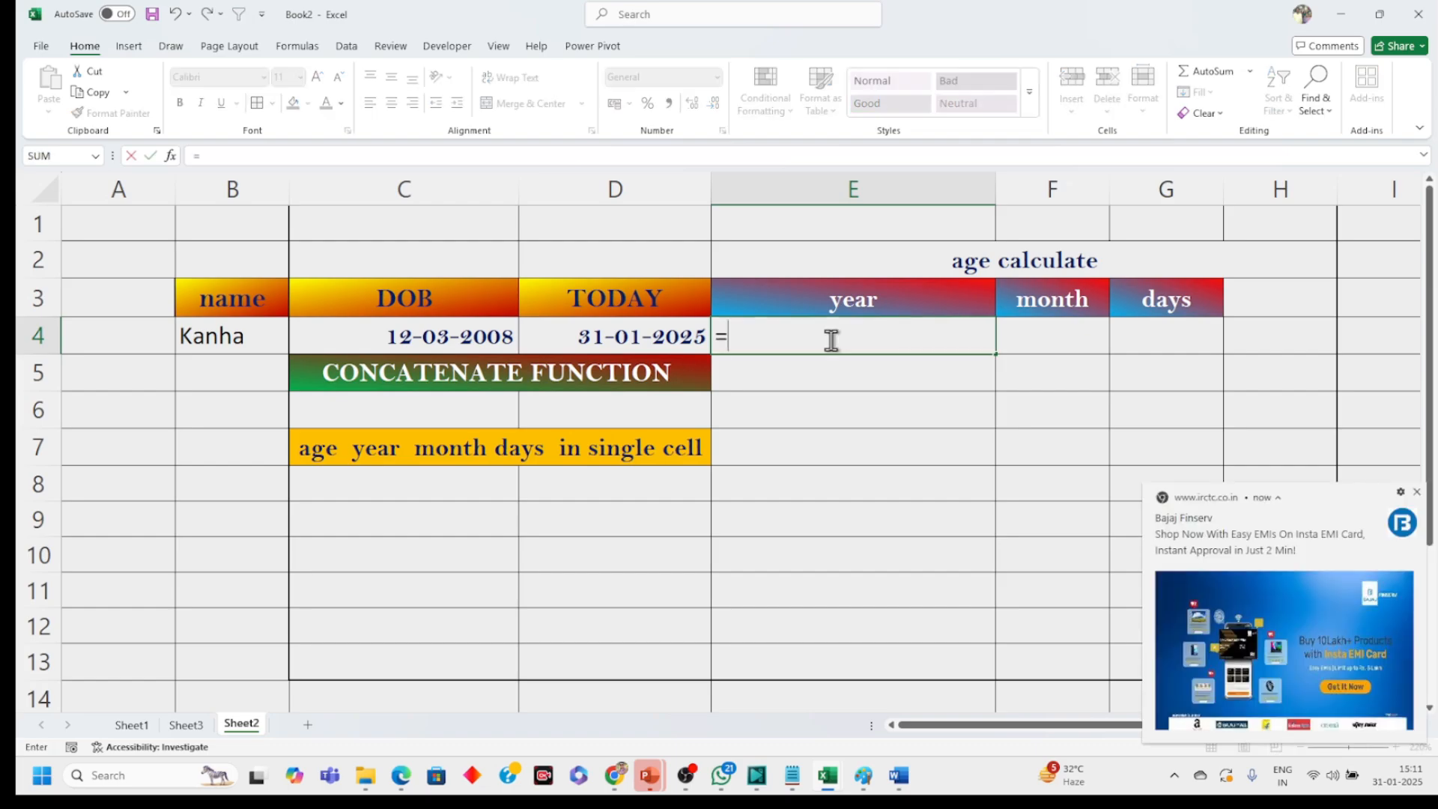
pyautogui.write('dated')
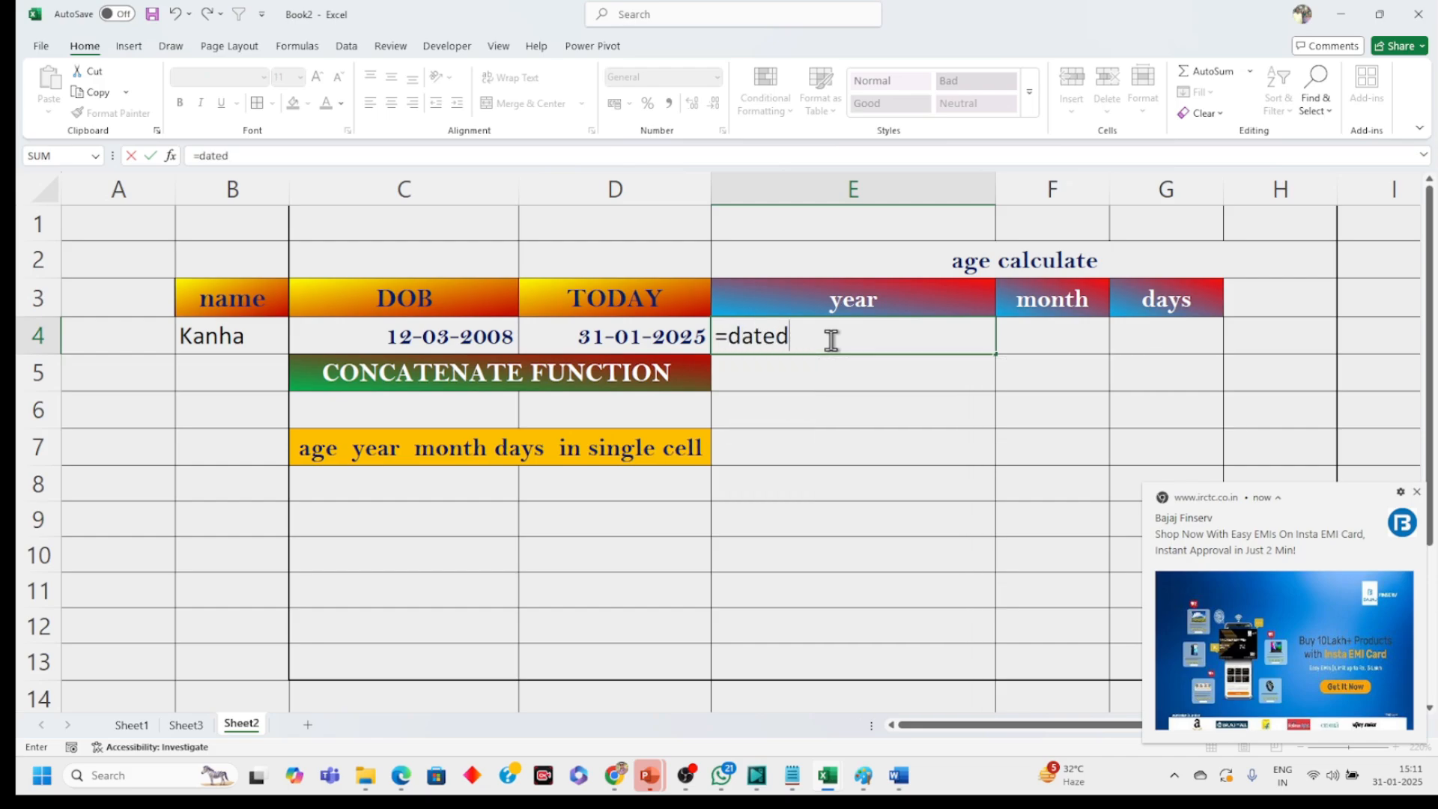
pyautogui.write('if(')
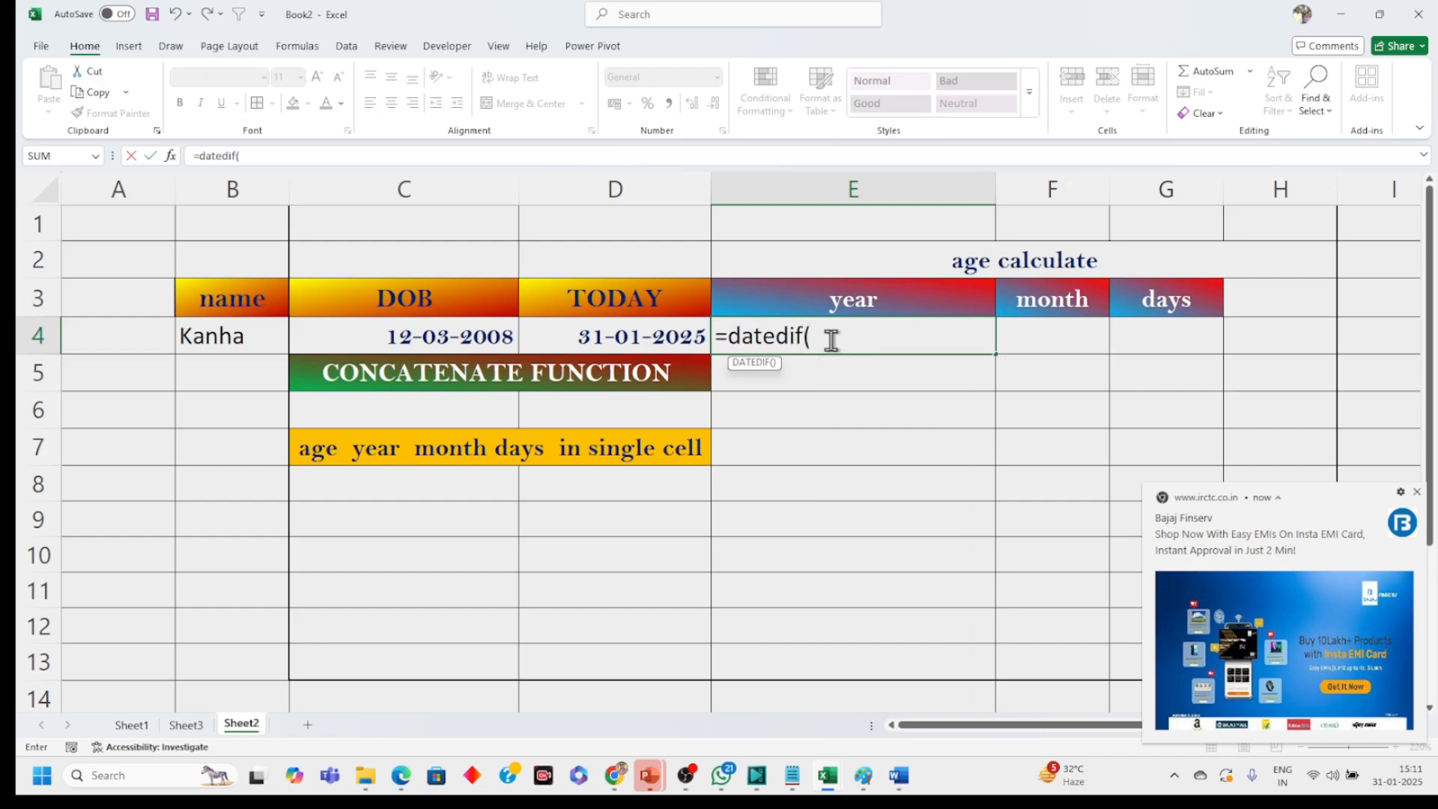
pyautogui.click(438, 341)
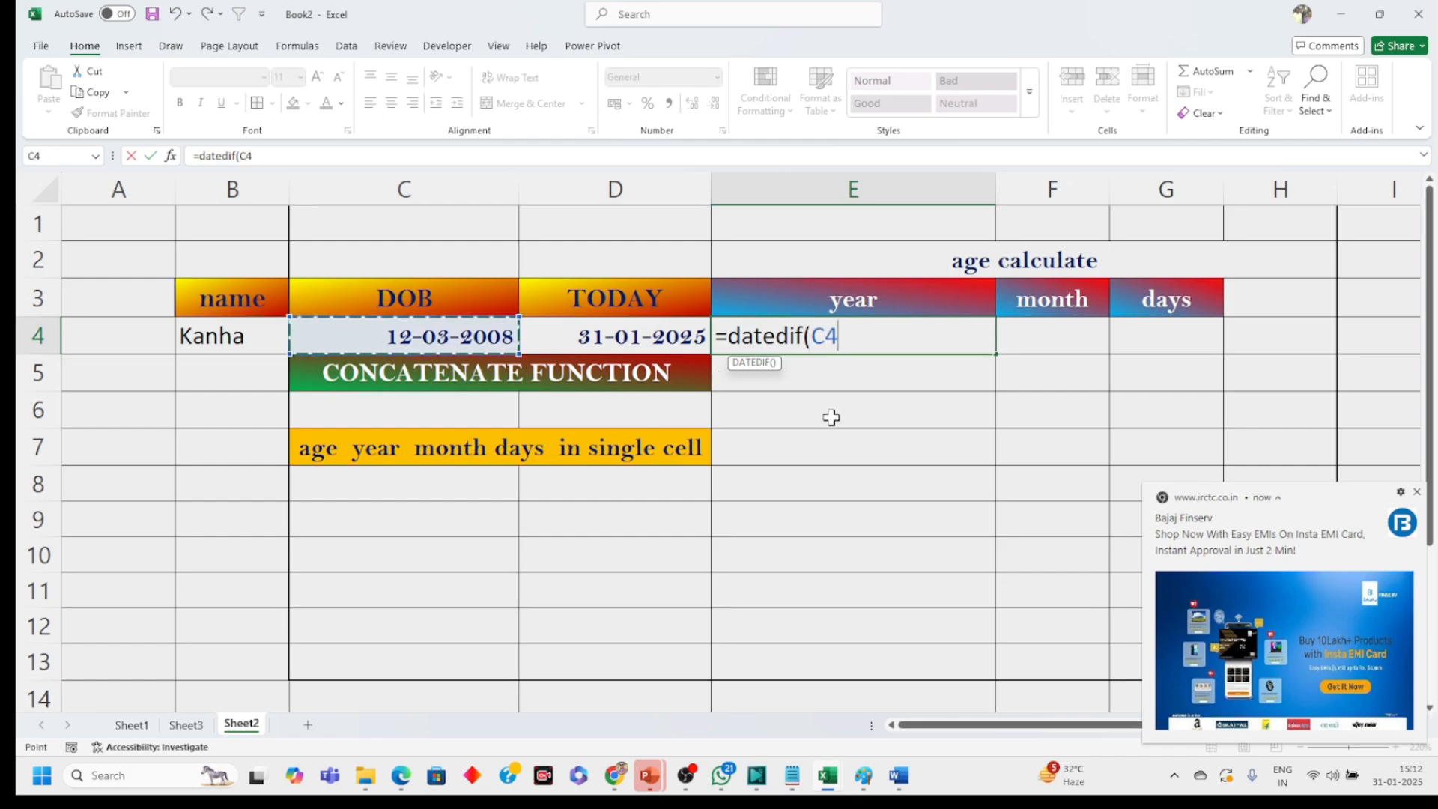
pyautogui.write(',')
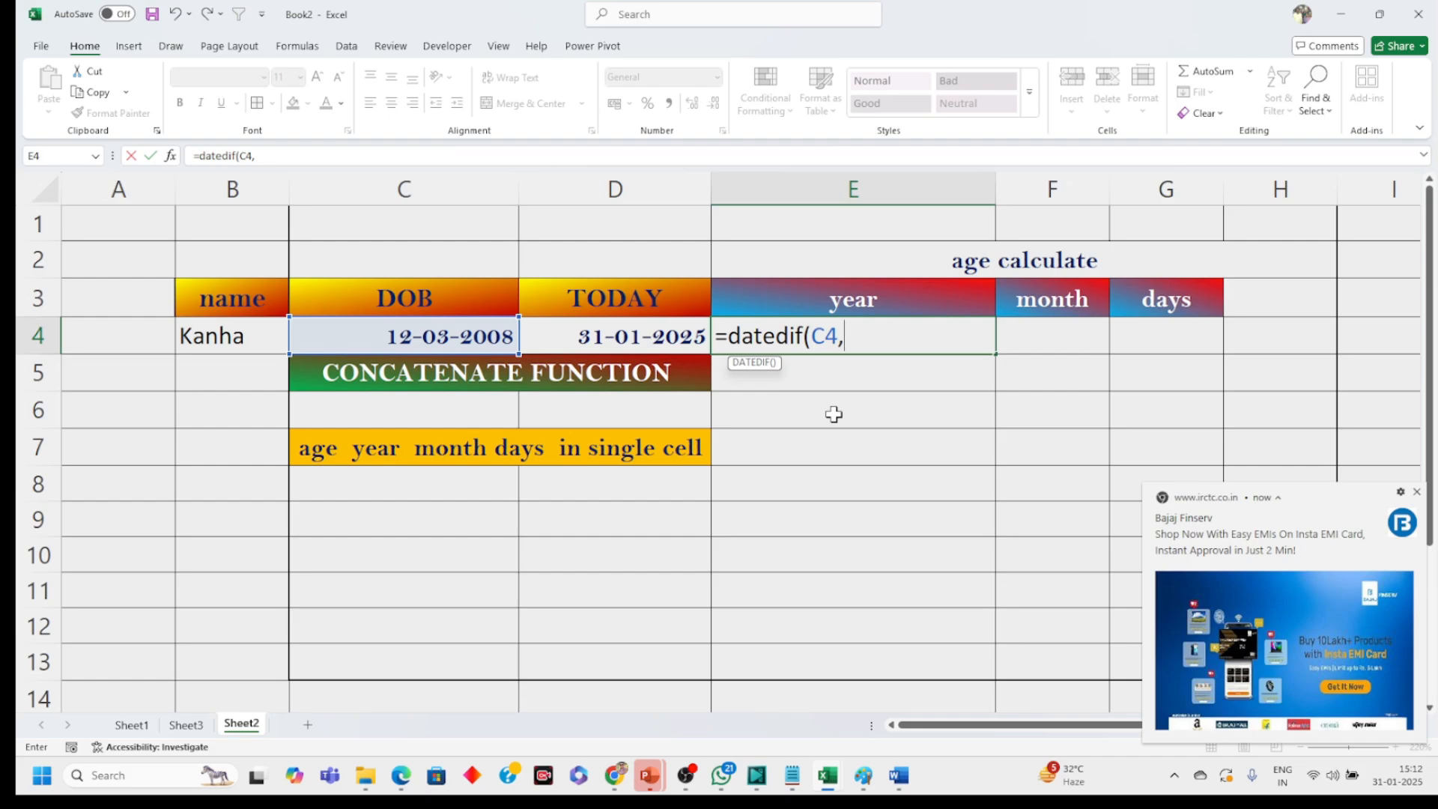
pyautogui.write('today')
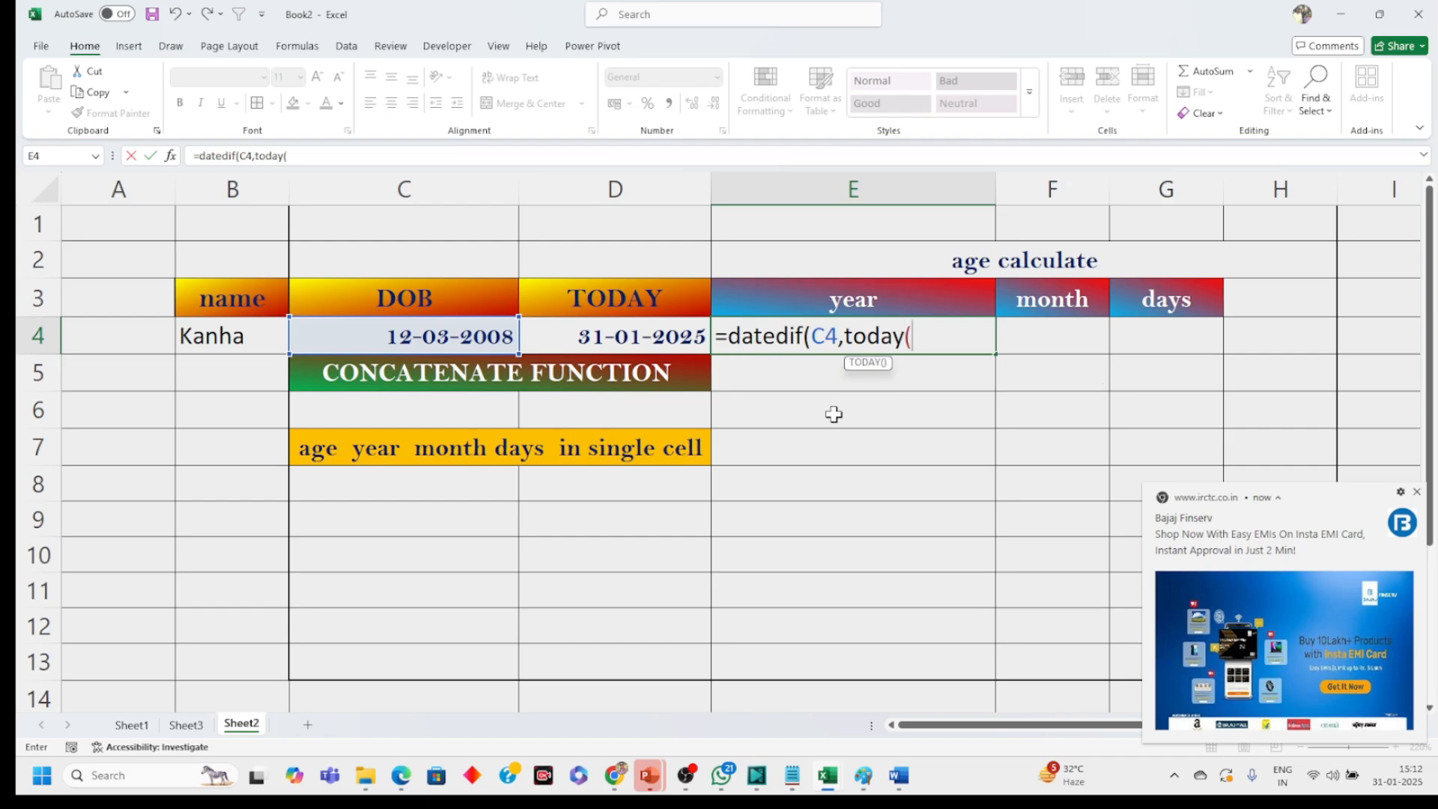
pyautogui.write('(),')
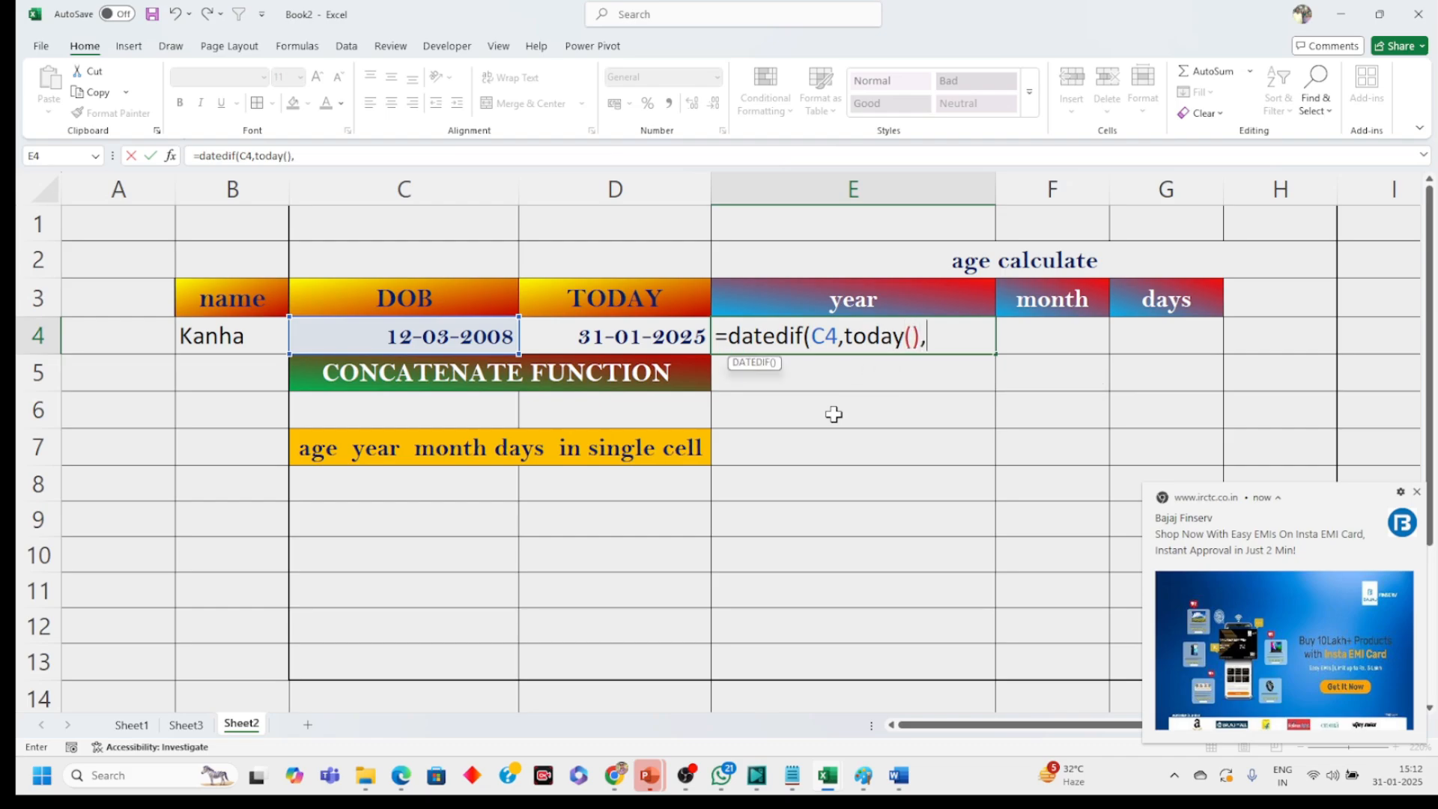
pyautogui.write('"y"')
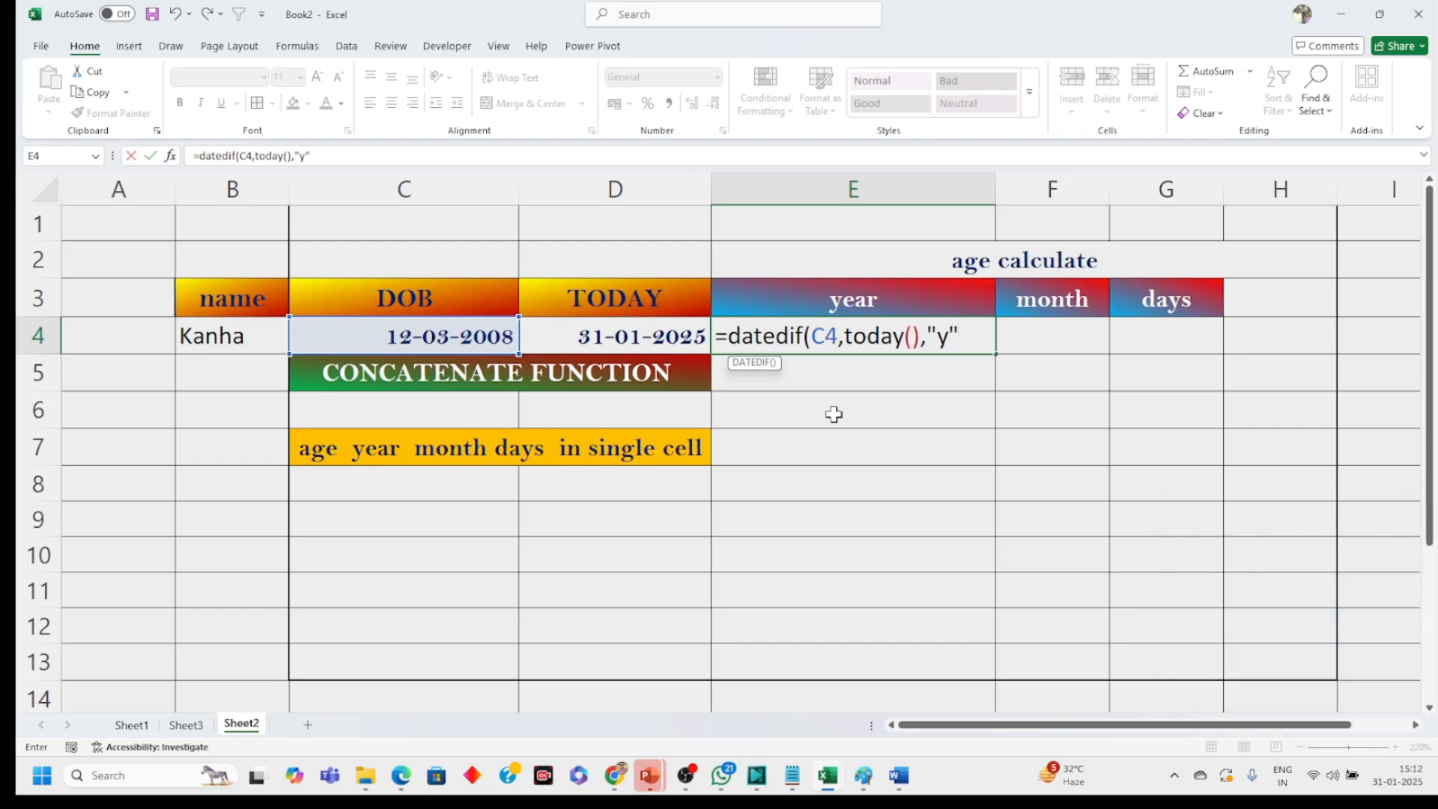
pyautogui.write(')')
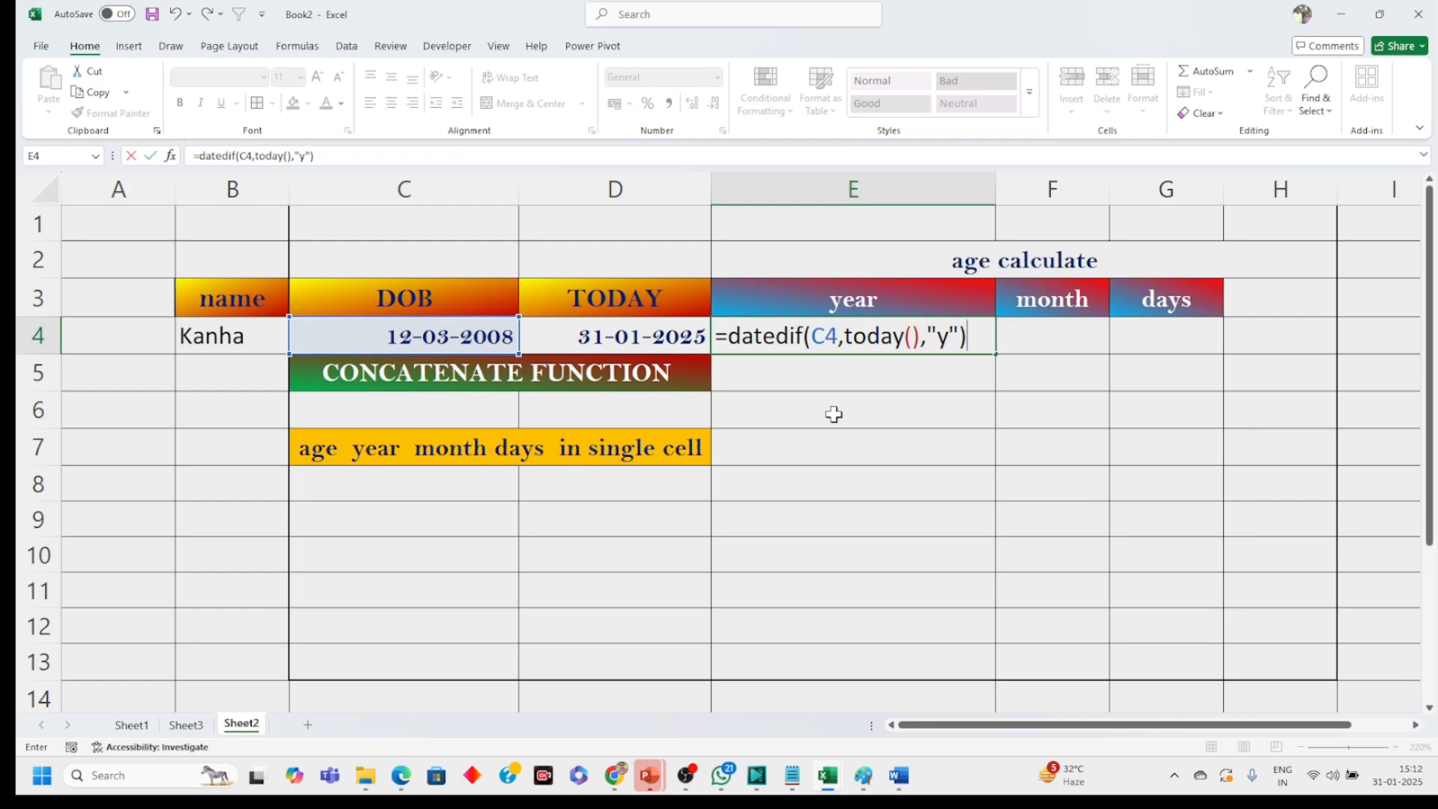
pyautogui.press('Return')
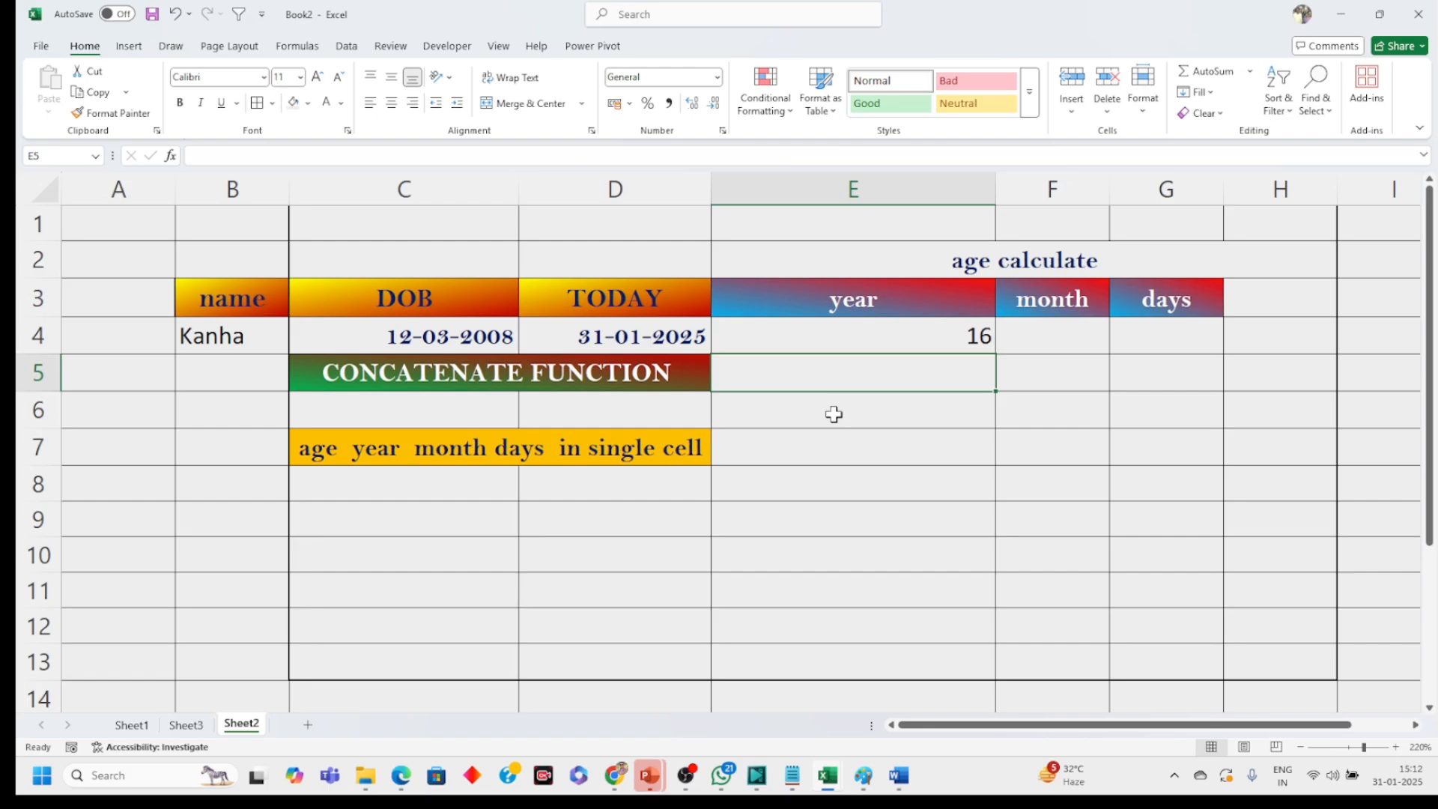
# Step: Extend the E4 formula with &"year" so the age carries a text label
pyautogui.click(968, 332)
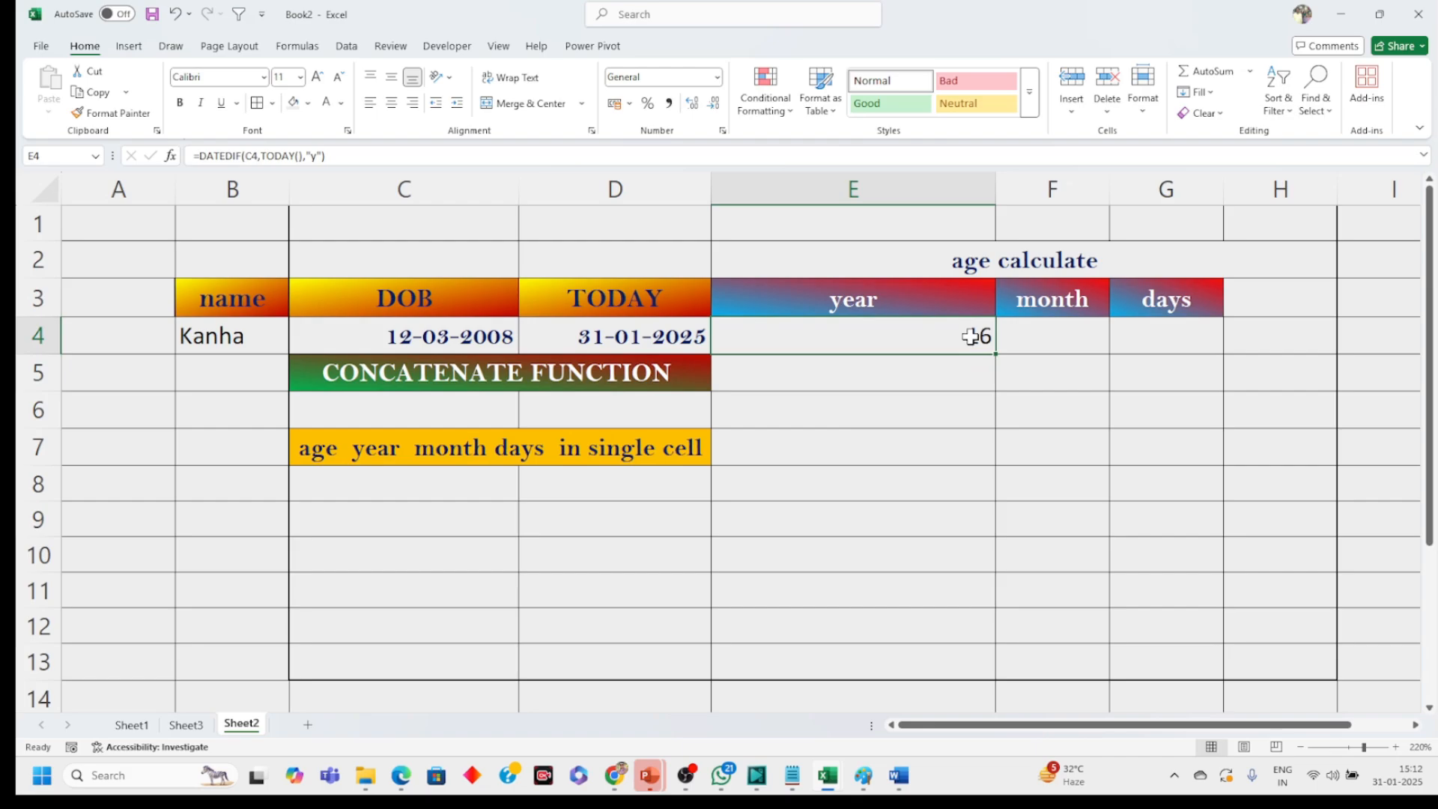
pyautogui.click(344, 158)
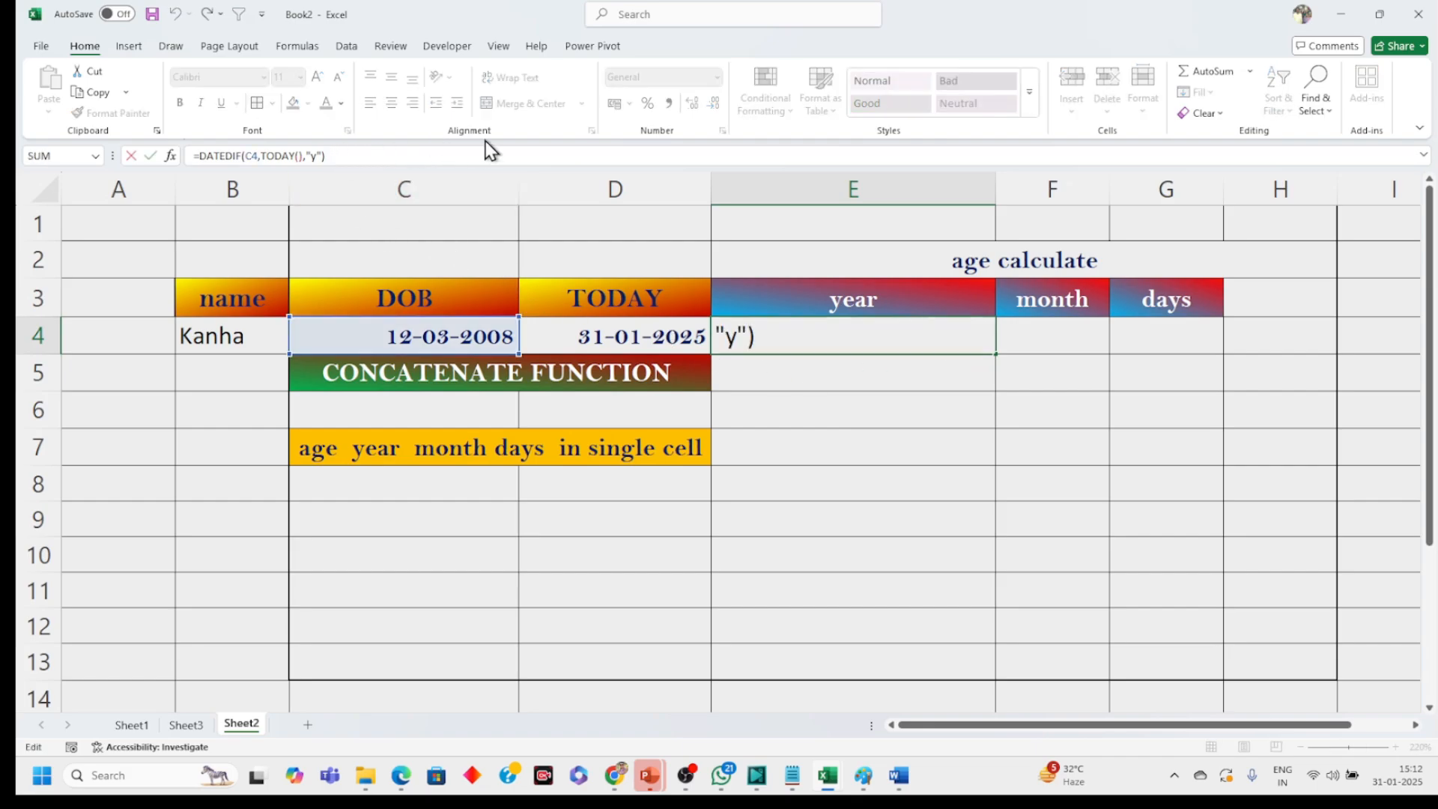
pyautogui.write('&')
pyautogui.write('"year')
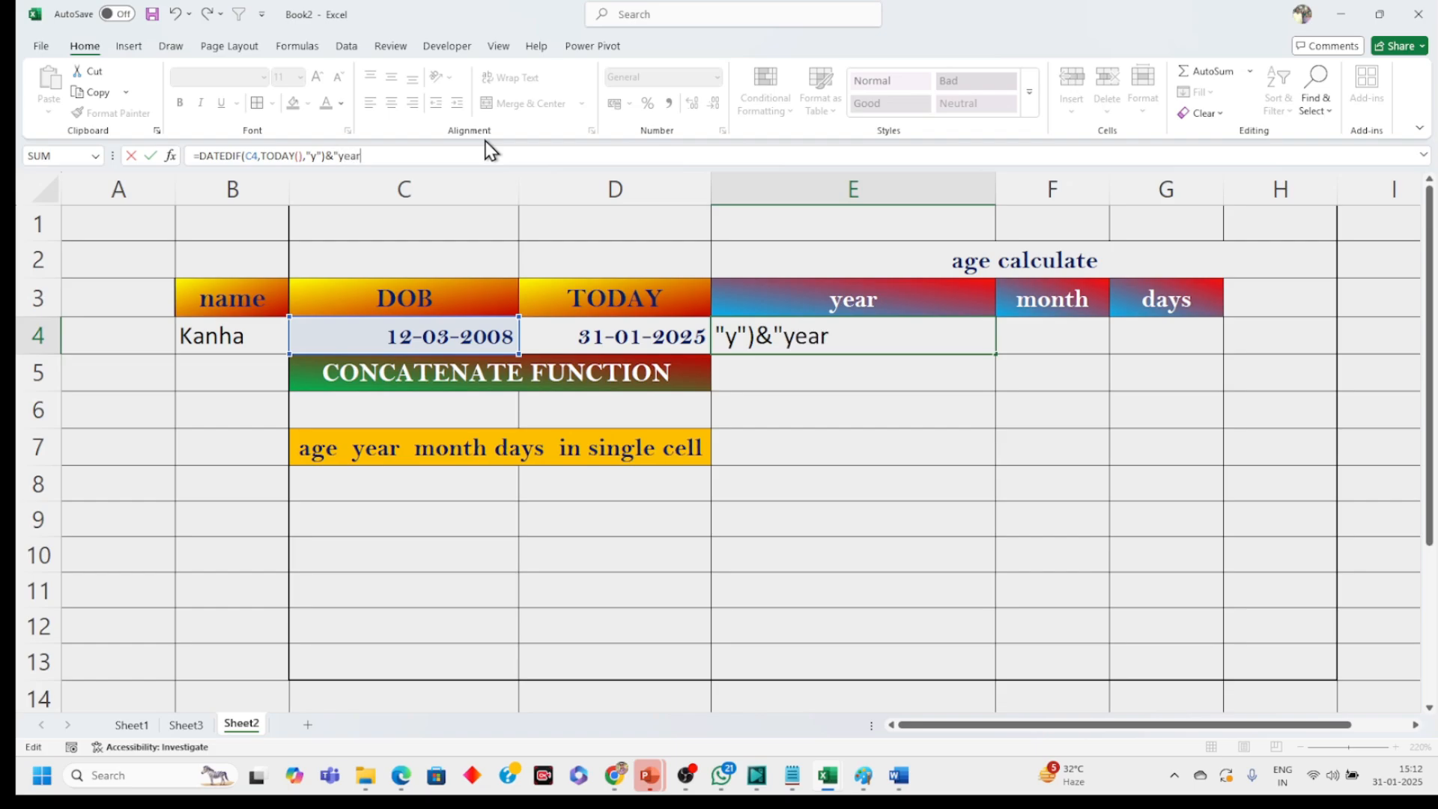
pyautogui.write('"')
pyautogui.press('Return')
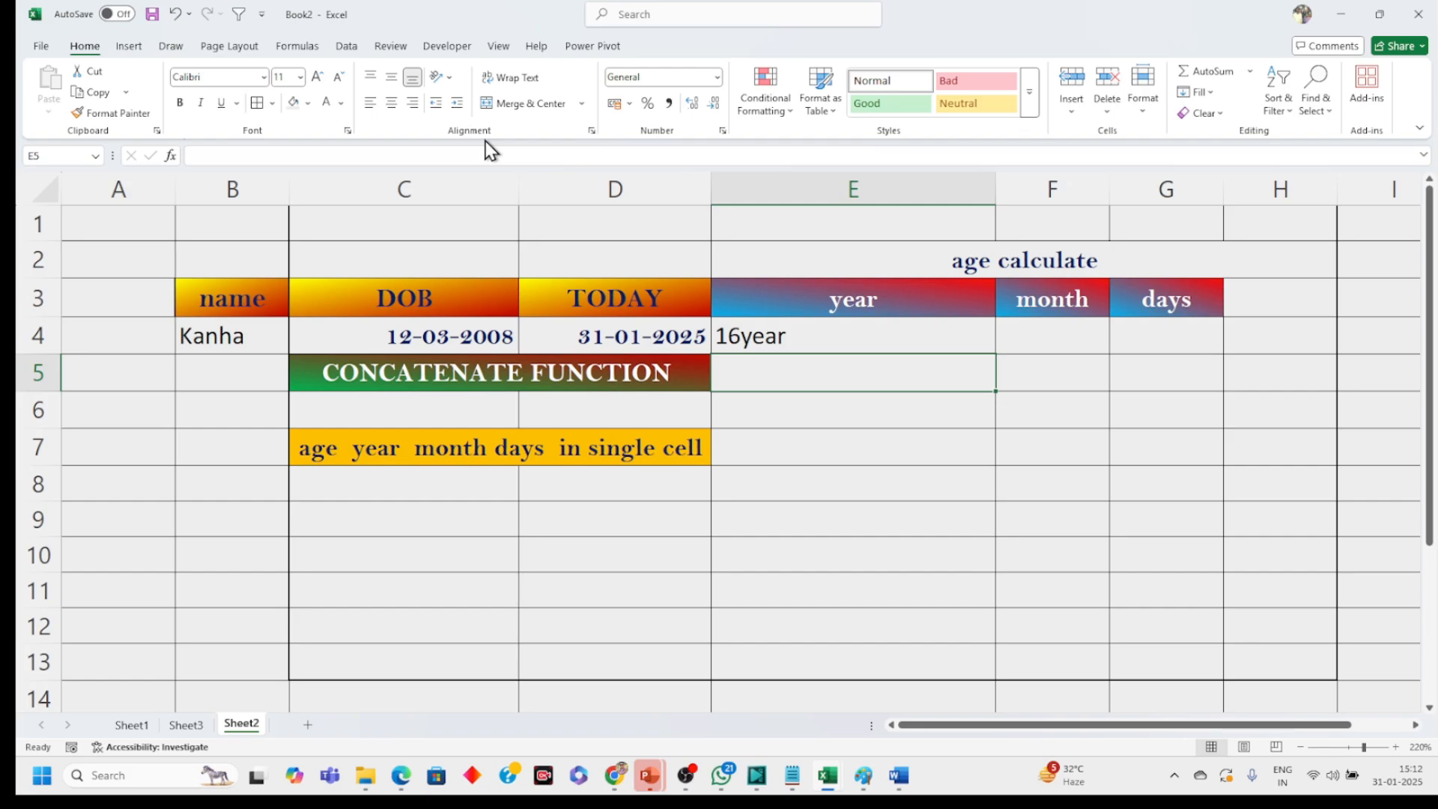
# Step: Insert a space before the word year in the E4 formula's text label, making it " year"
pyautogui.click(787, 331)
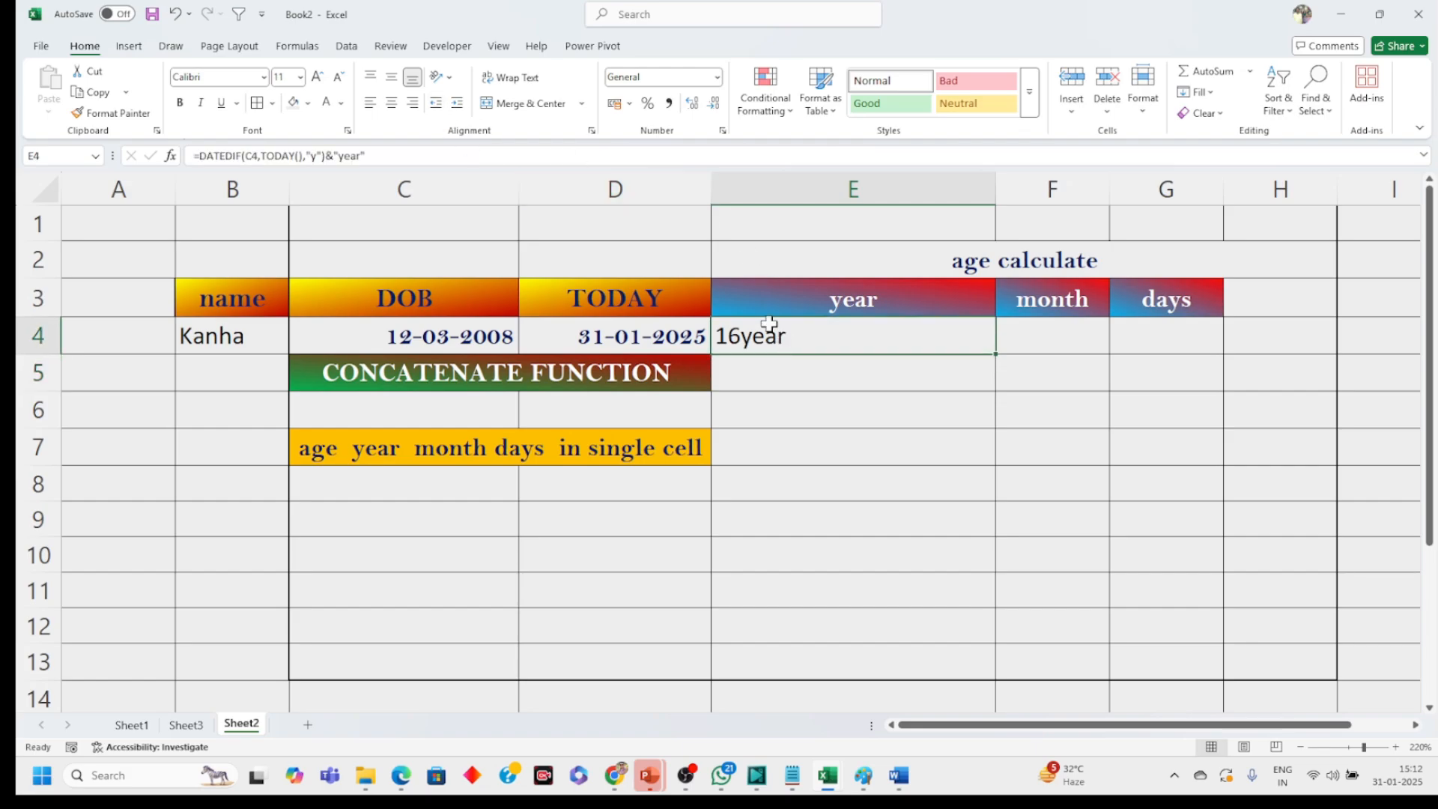
pyautogui.click(336, 155)
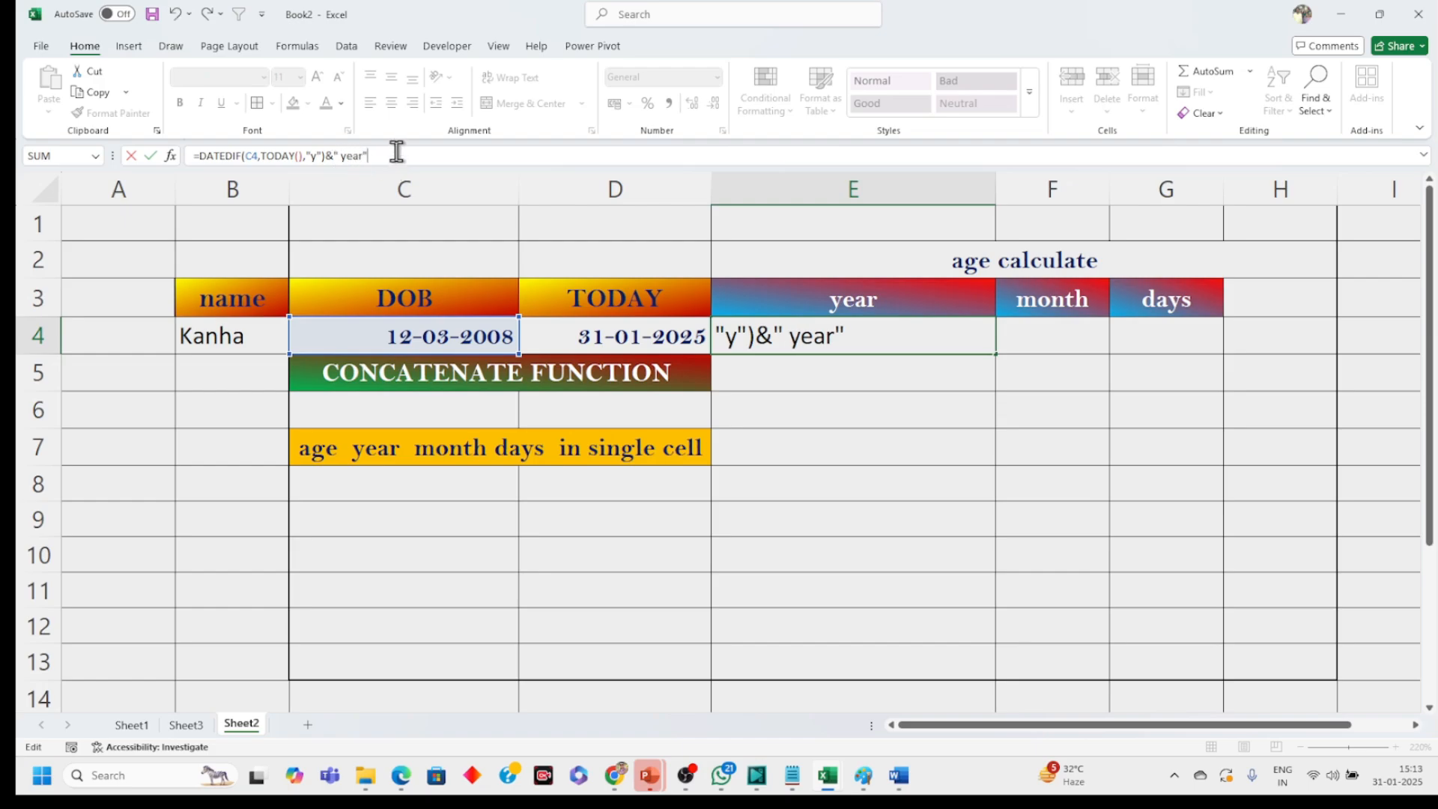
pyautogui.press('Return')
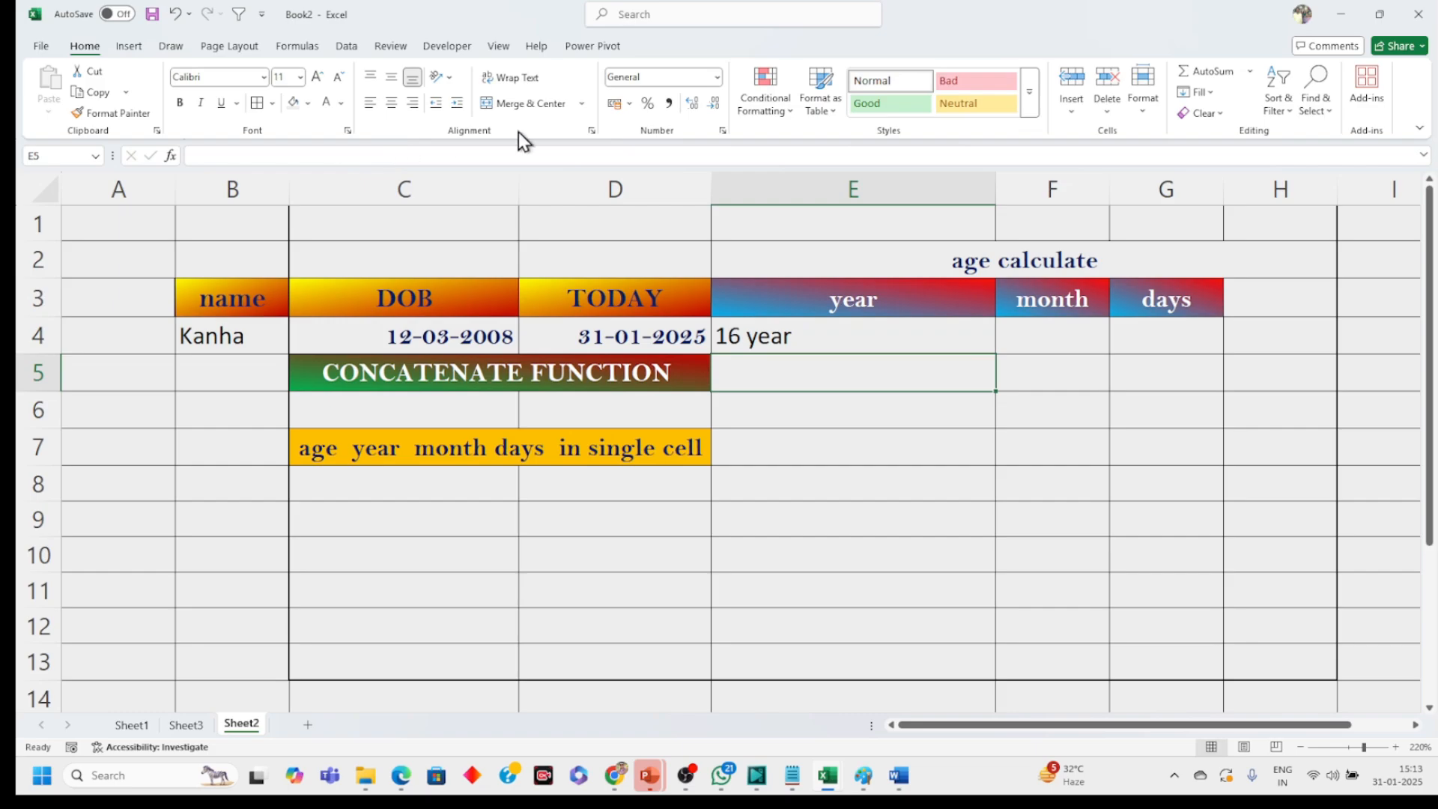
# Step: Build a formula in F4 for the months beyond the completed years: =DATEDIF(C4,TODAY(),"ym")
pyautogui.click(1044, 329)
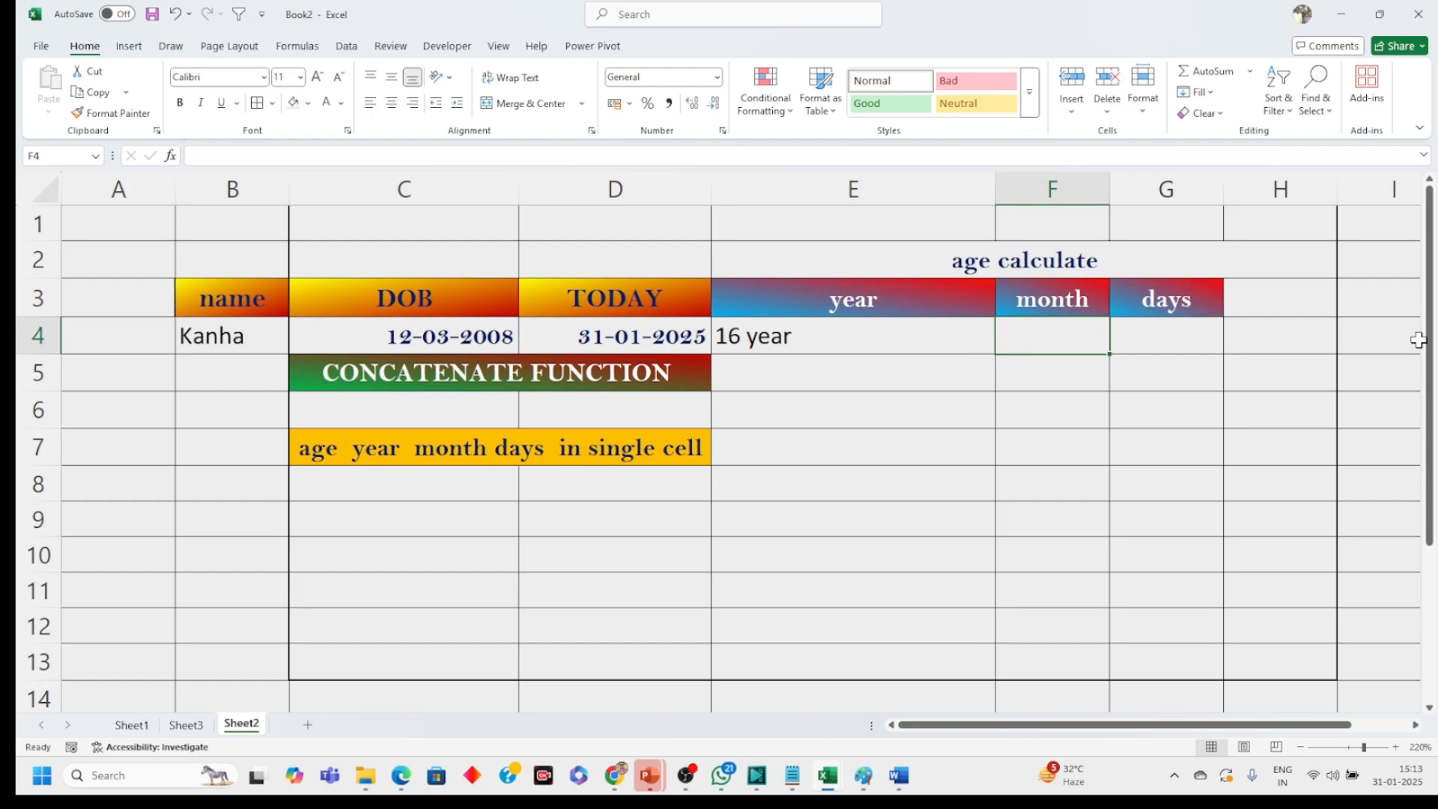
pyautogui.write('=')
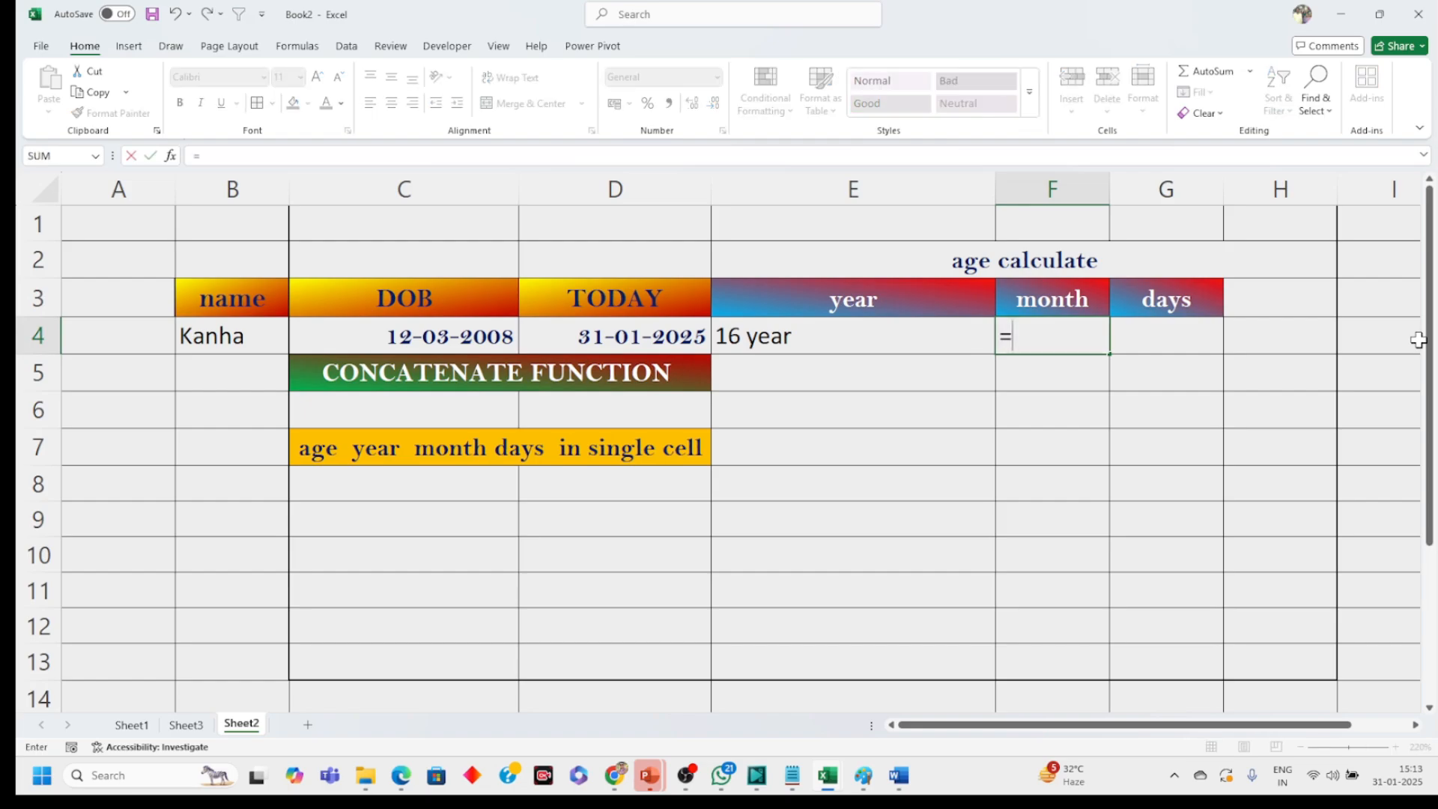
pyautogui.write('dat')
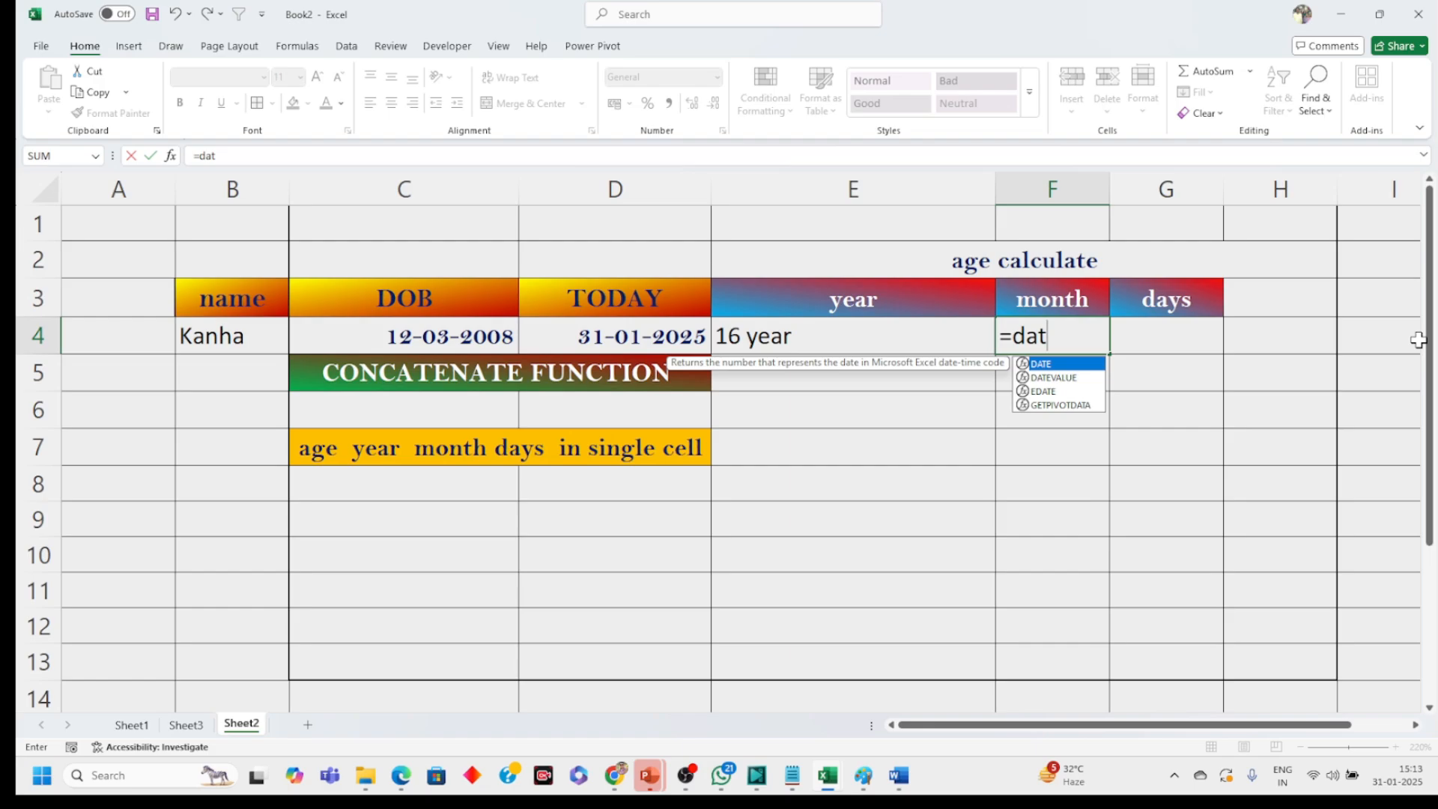
pyautogui.write('edif')
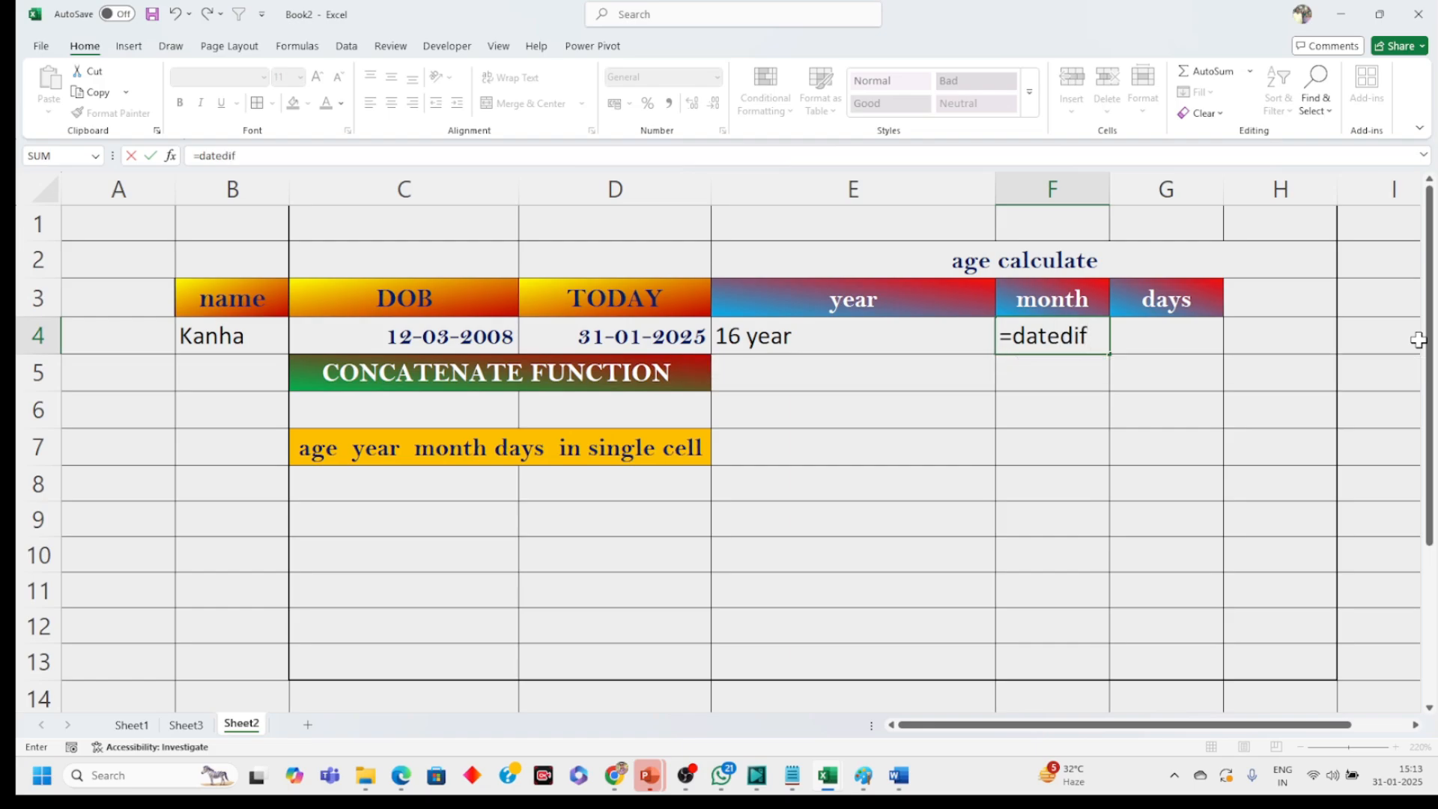
pyautogui.write('(')
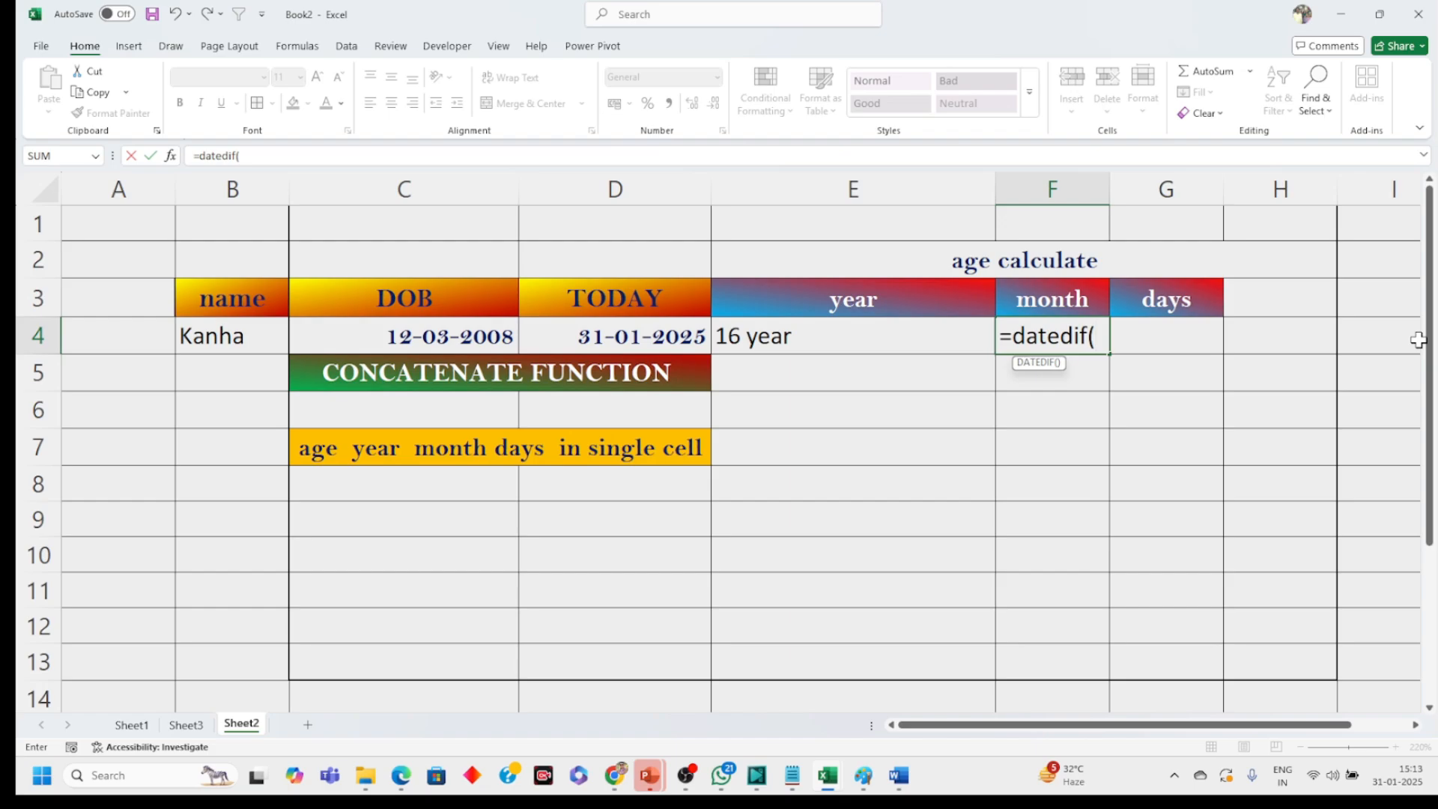
pyautogui.click(429, 340)
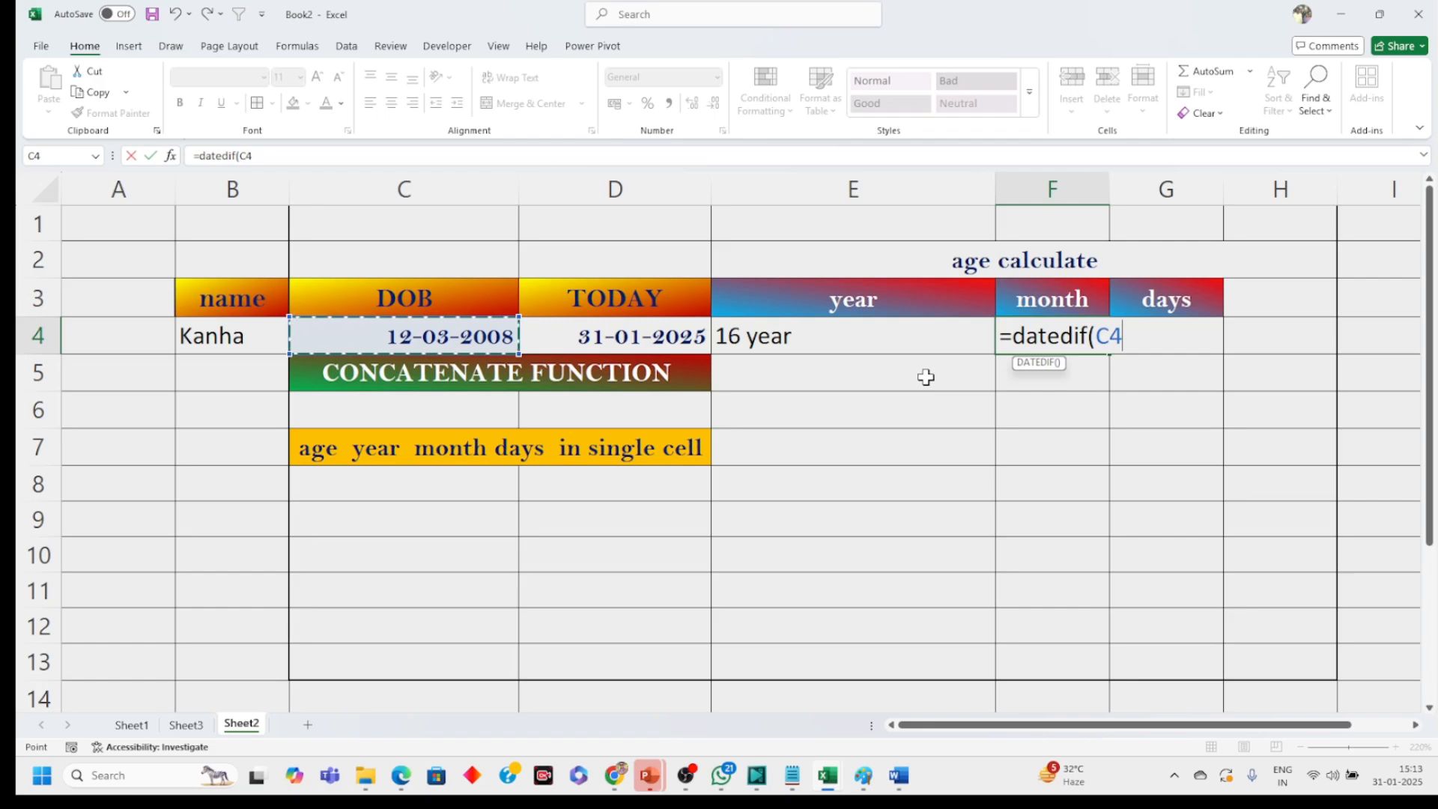
pyautogui.write(',')
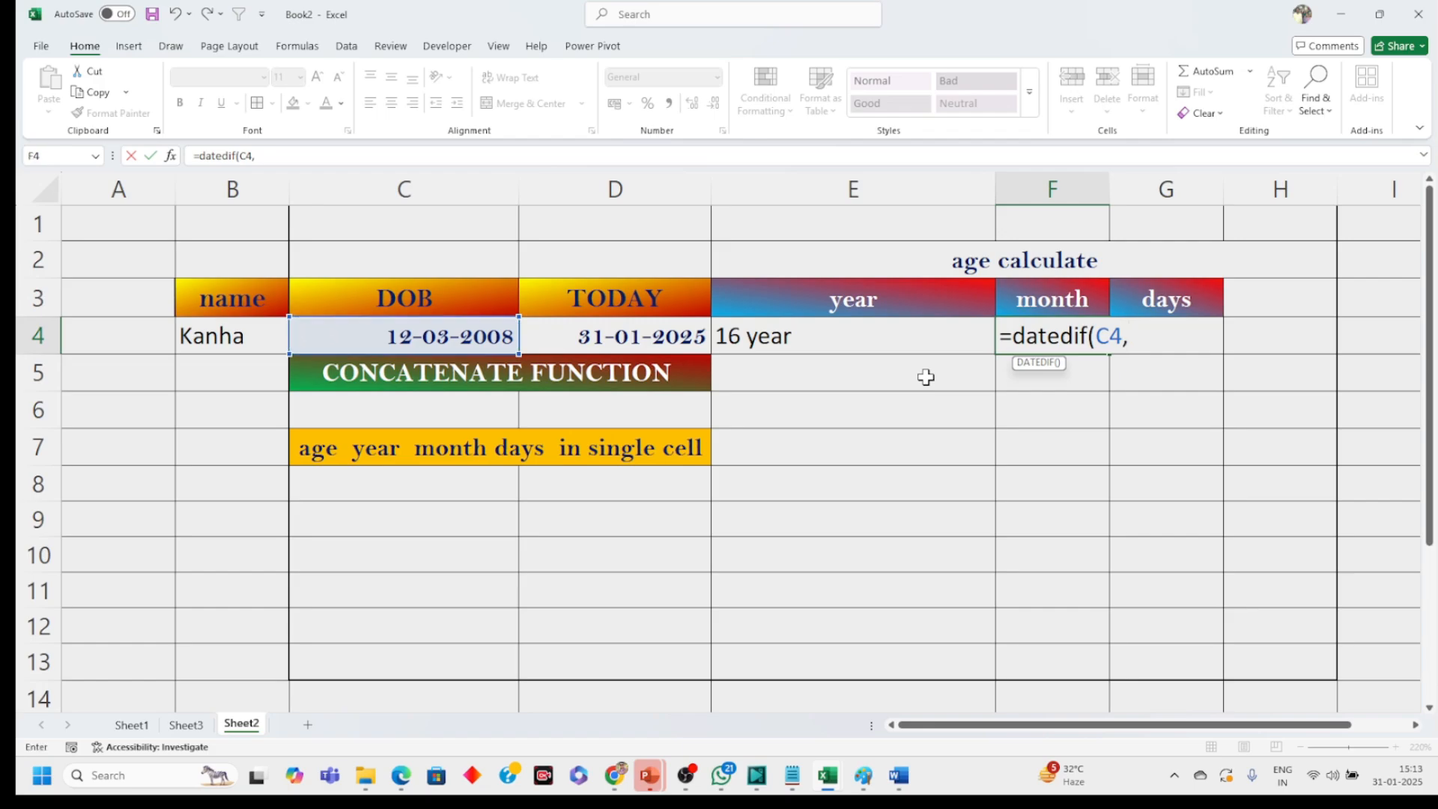
pyautogui.write('today')
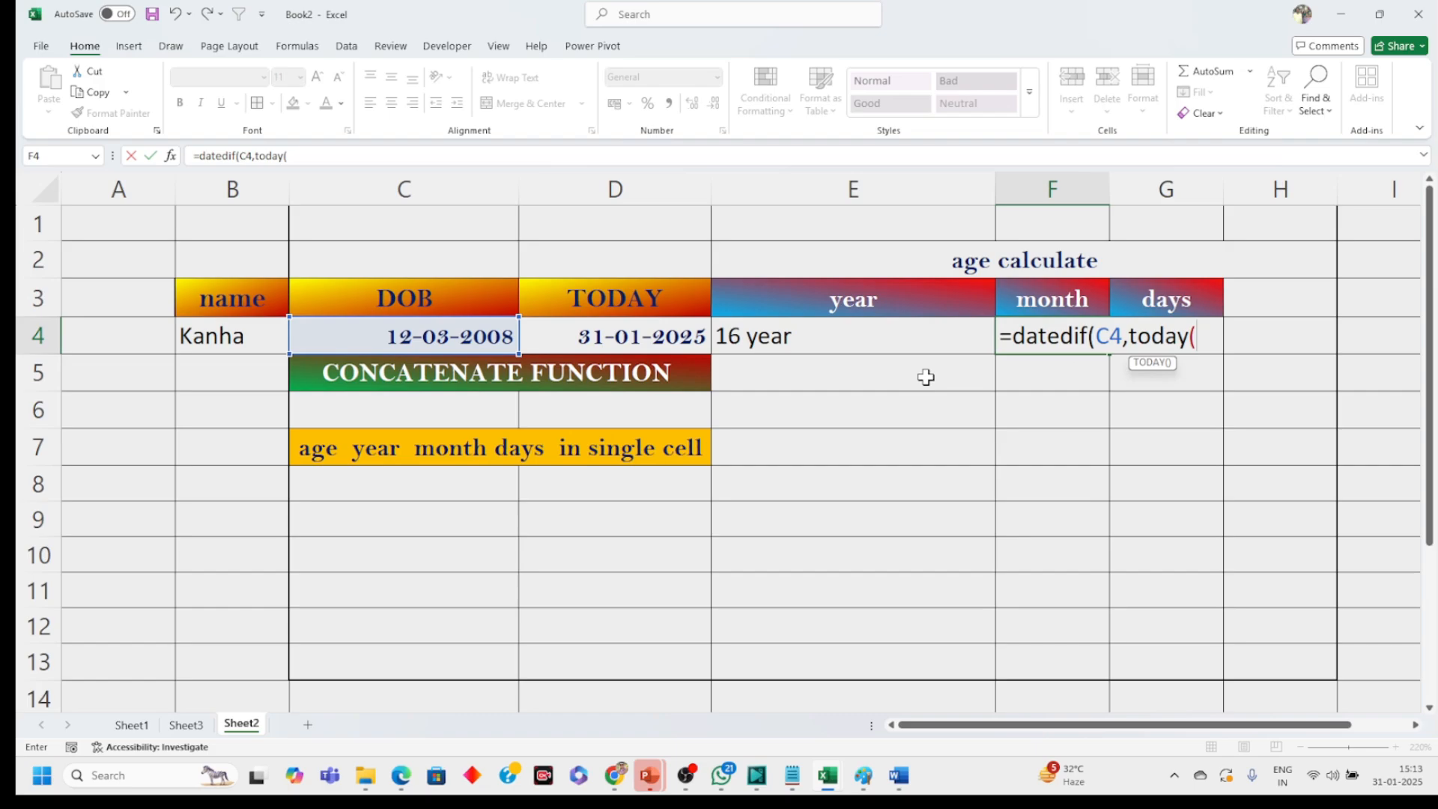
pyautogui.write('(),')
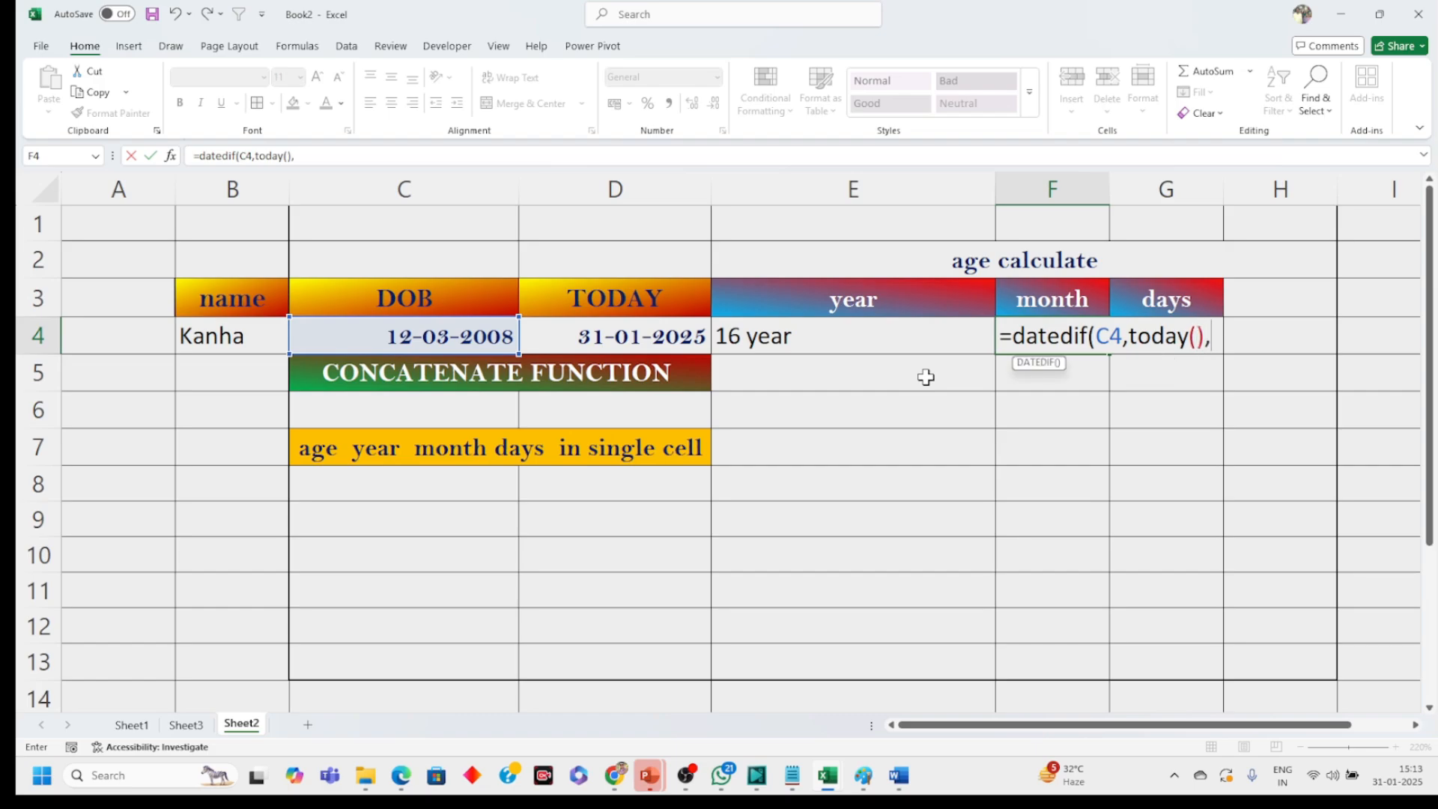
pyautogui.write('"ym")')
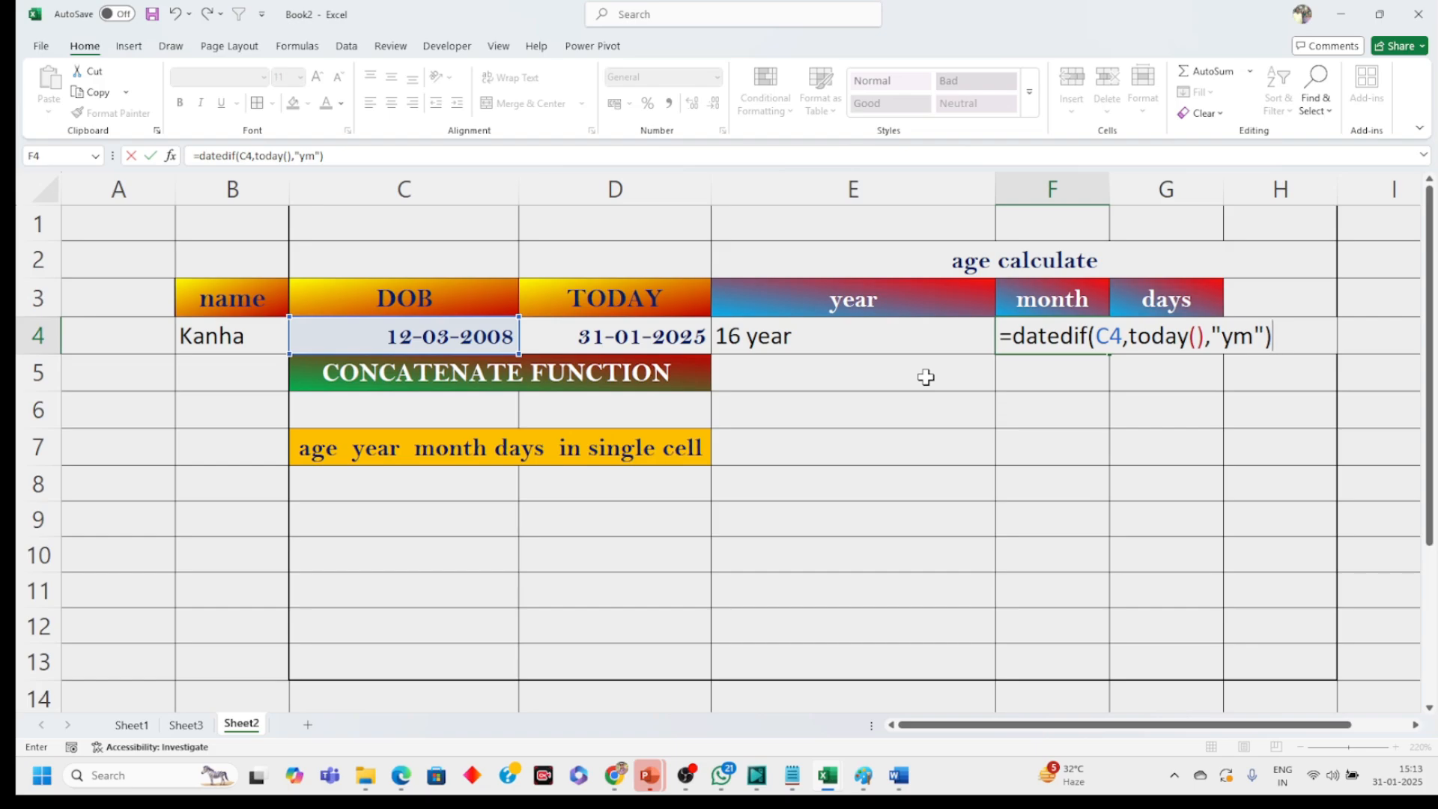
# Step: Append &" month" to the F4 formula as its text label and enter it
pyautogui.write('&" moth')
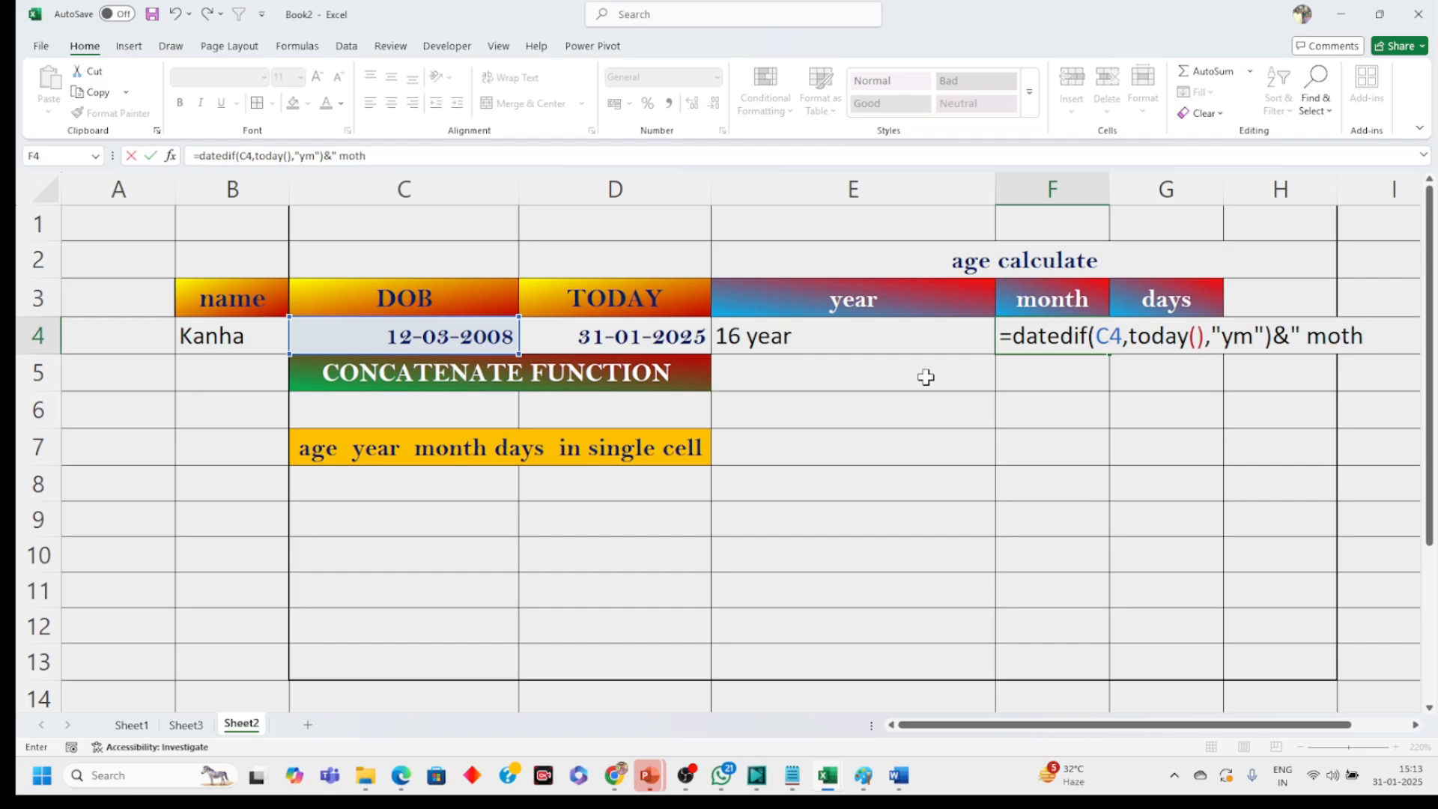
pyautogui.press('BackSpace')
pyautogui.press('BackSpace')
pyautogui.write('nth"')
pyautogui.press('Return')
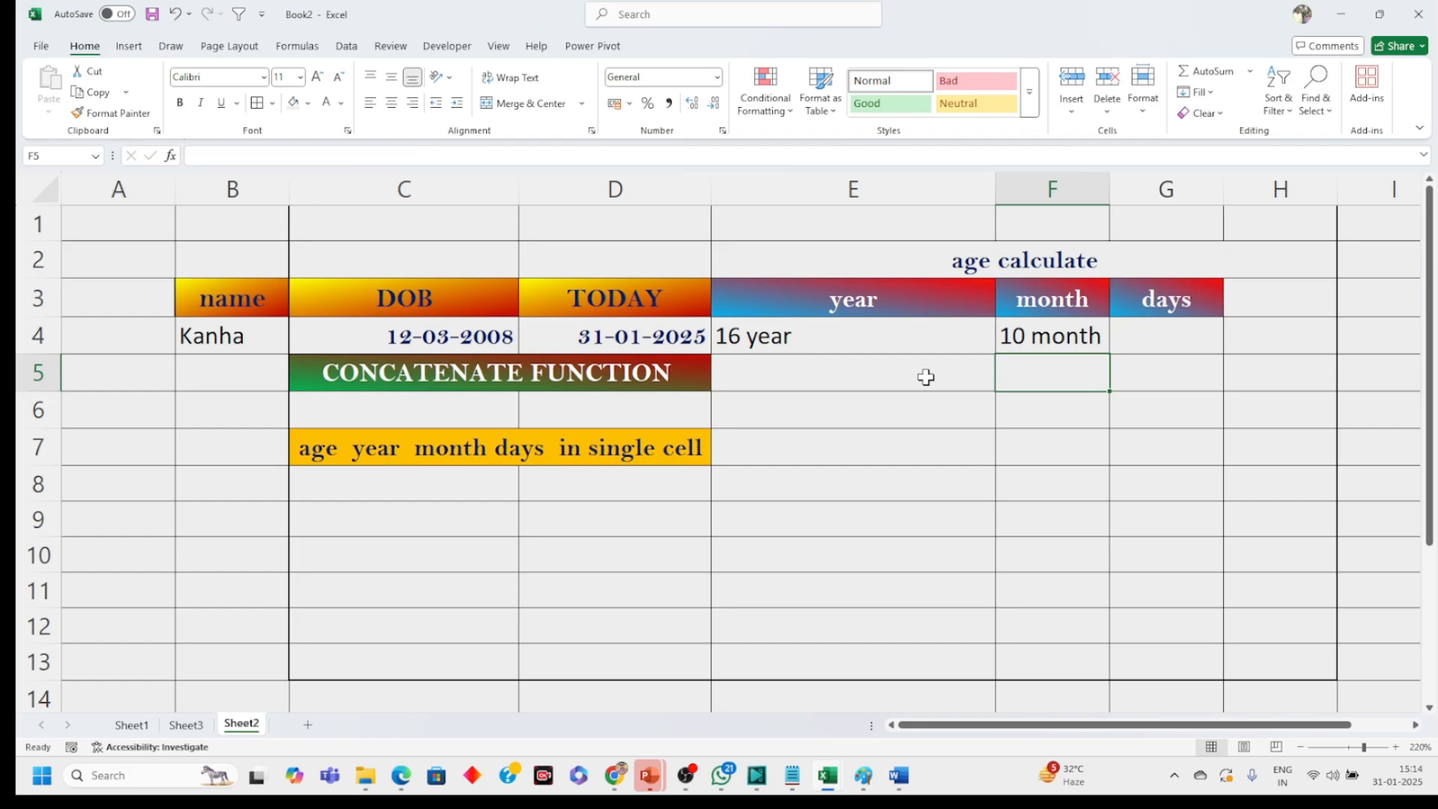
# Step: Review the E4 and F4 formulas, and set the DATEDIF unit in F4 to "m" for total months
pyautogui.click(1154, 334)
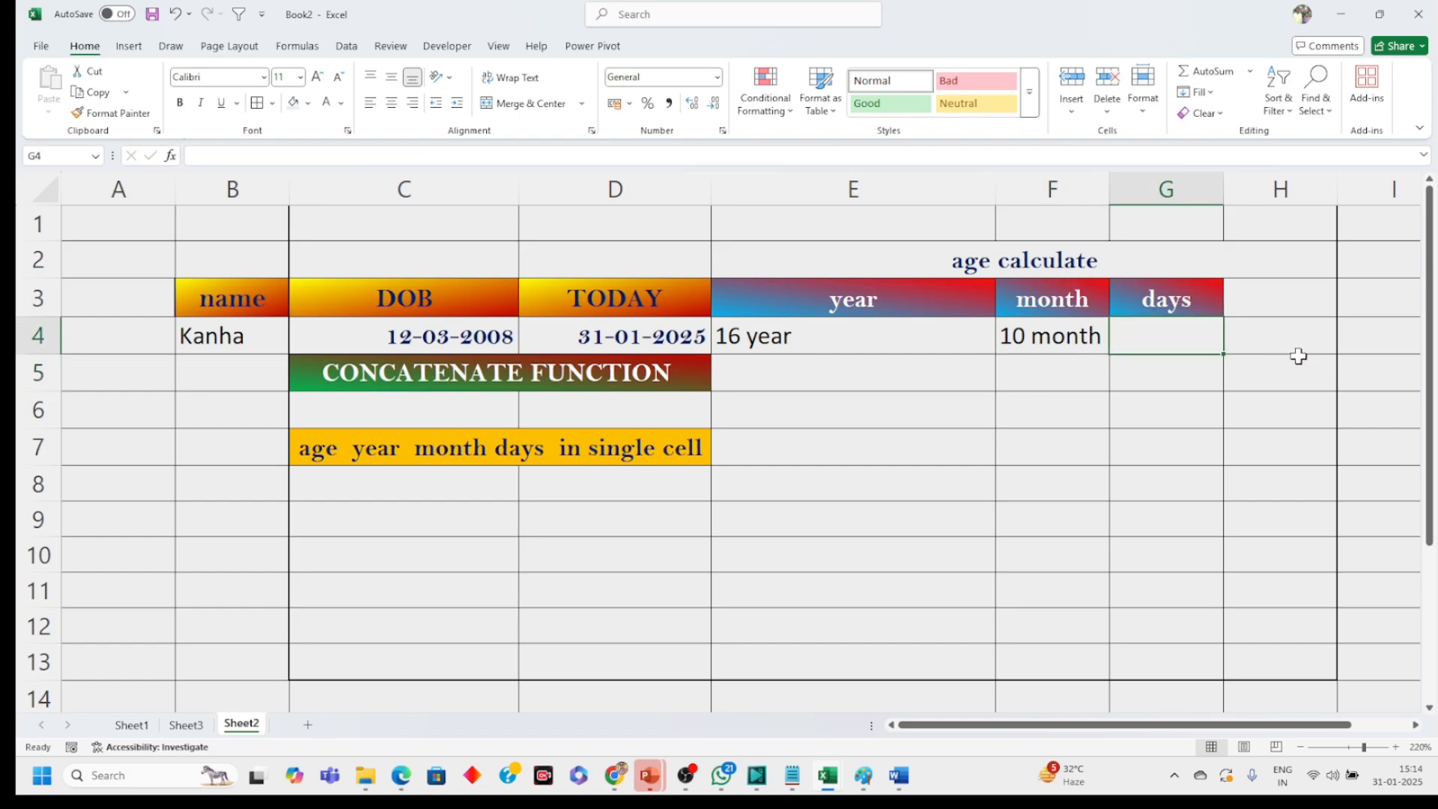
pyautogui.click(1075, 335)
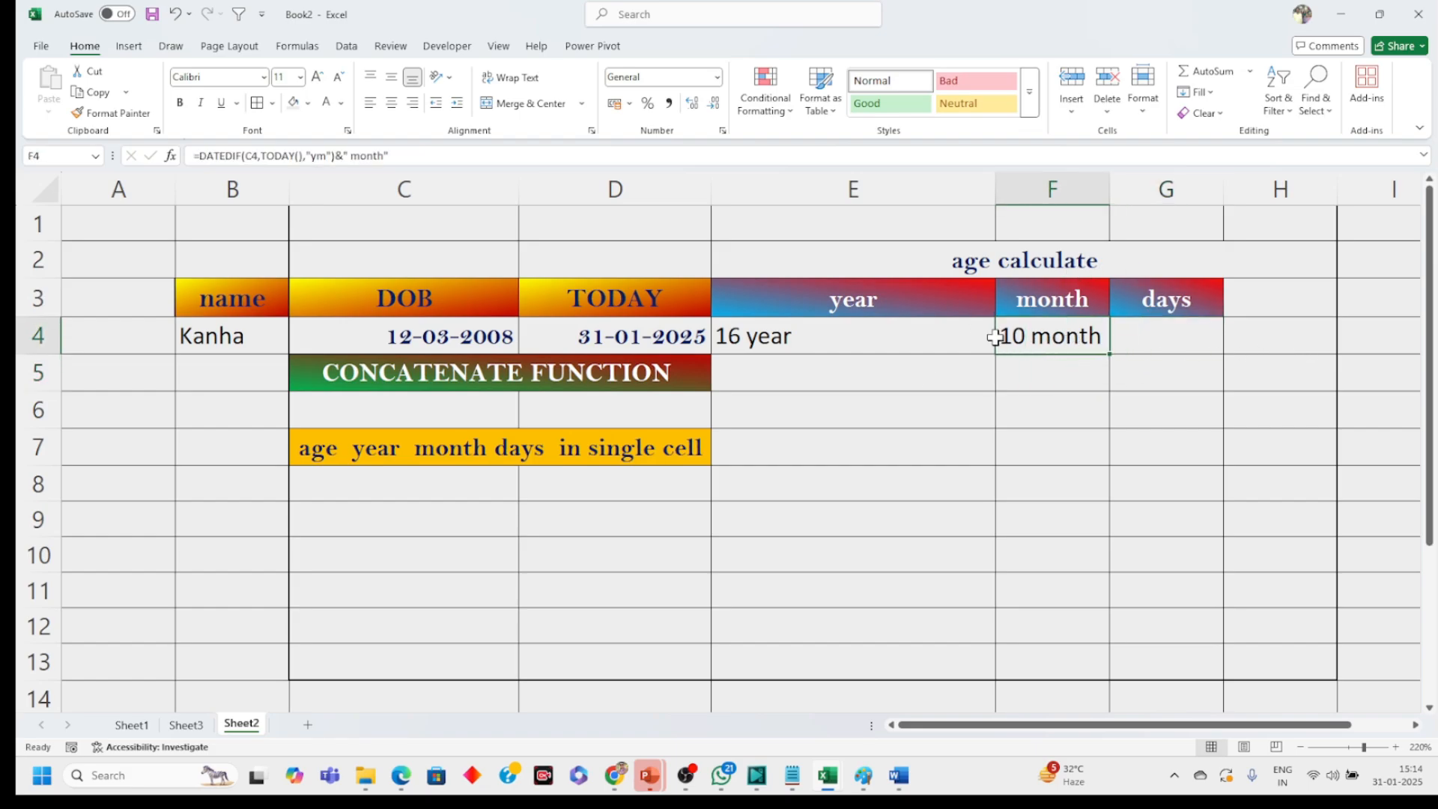
pyautogui.click(840, 347)
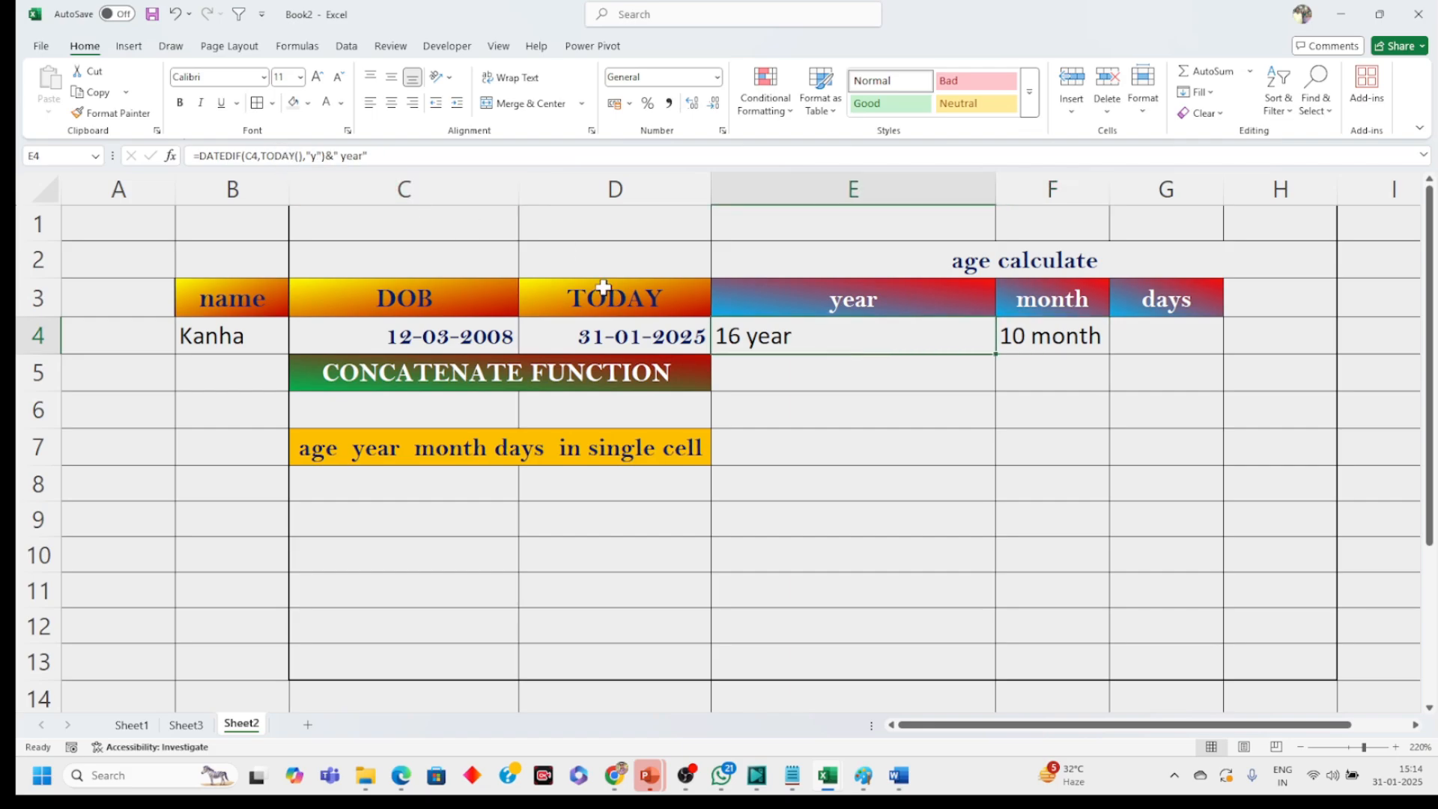
pyautogui.click(1055, 344)
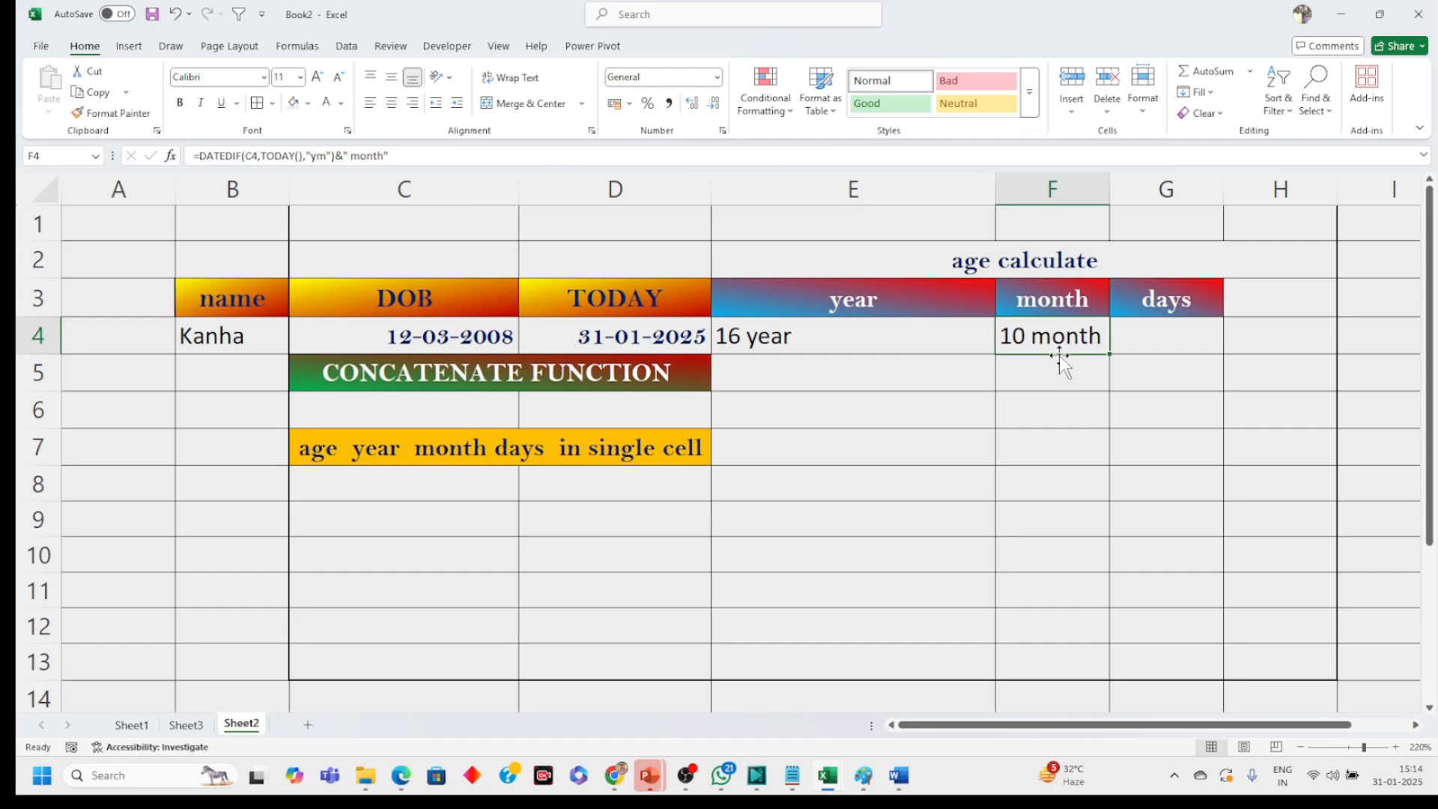
pyautogui.doubleClick(322, 155)
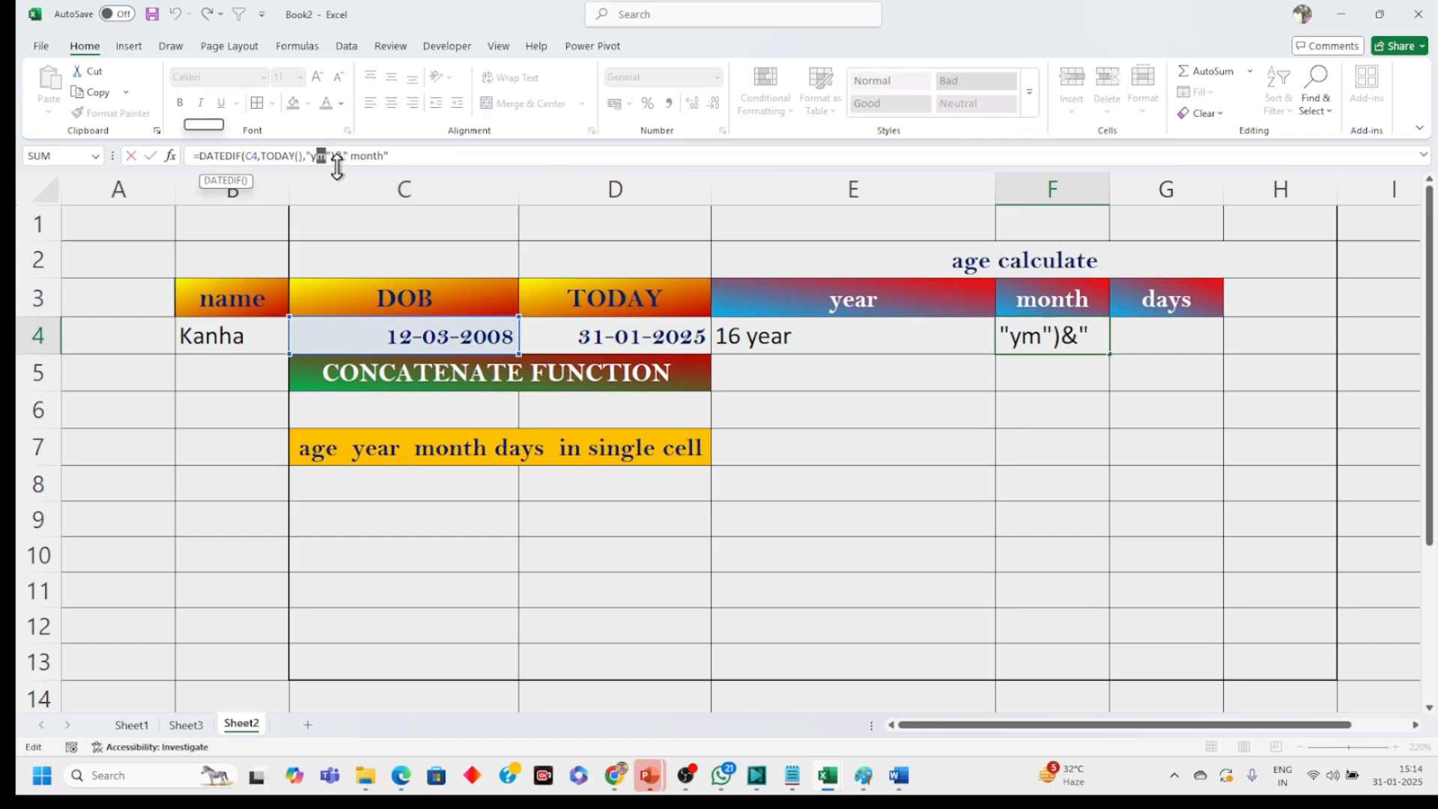
pyautogui.click(333, 156)
pyautogui.press('BackSpace')
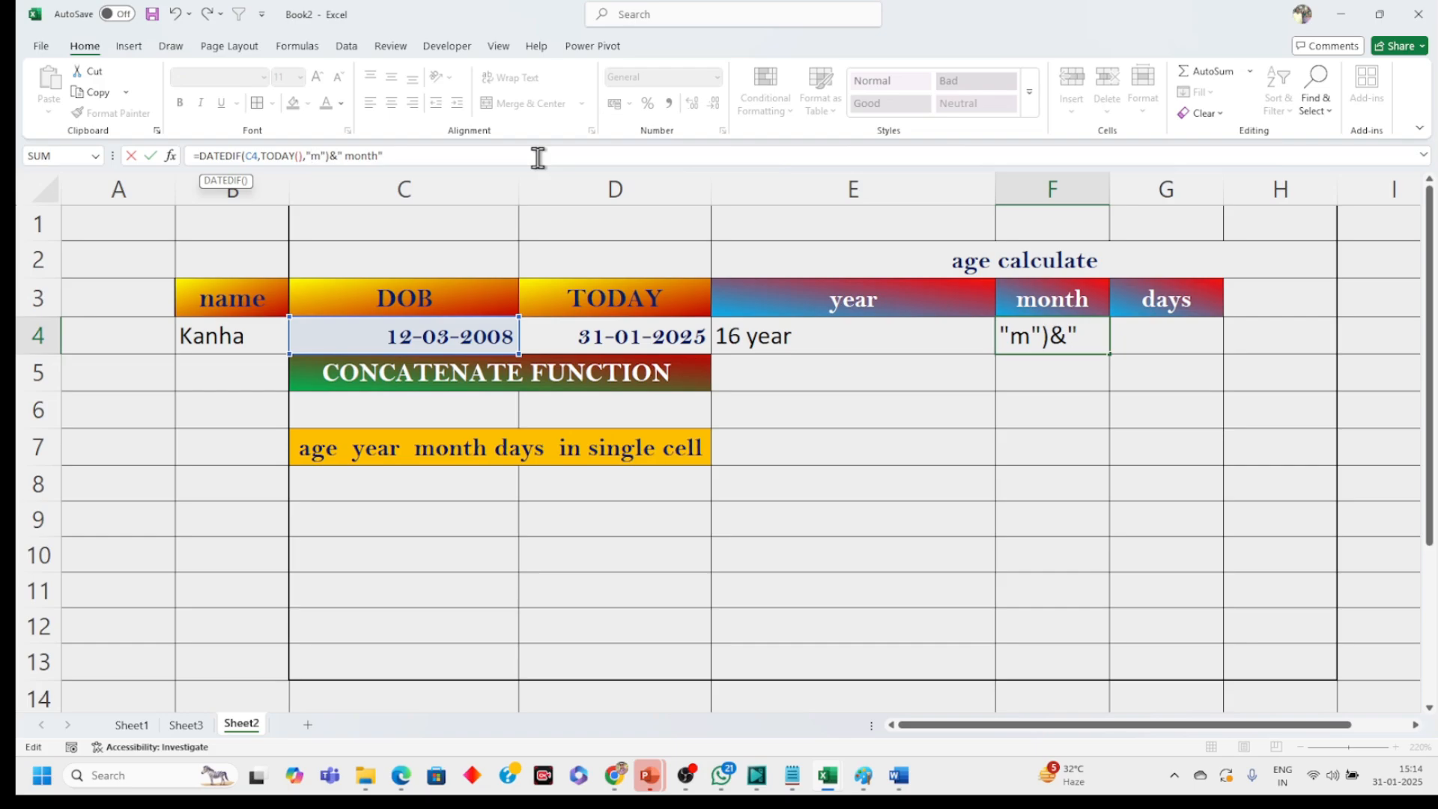
pyautogui.press('Return')
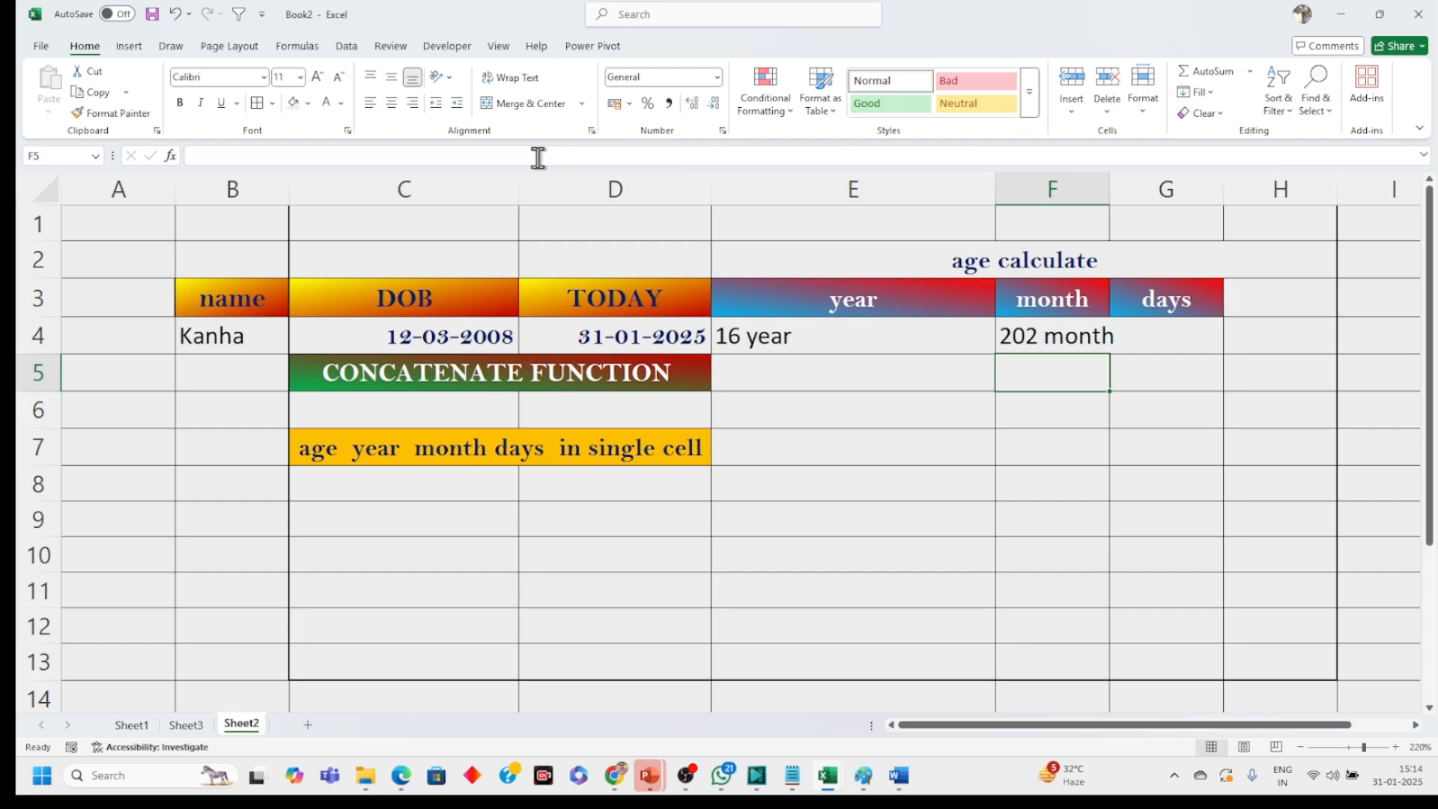
# Step: Restore the DATEDIF unit in the F4 formula to "ym"
pyautogui.click(1049, 333)
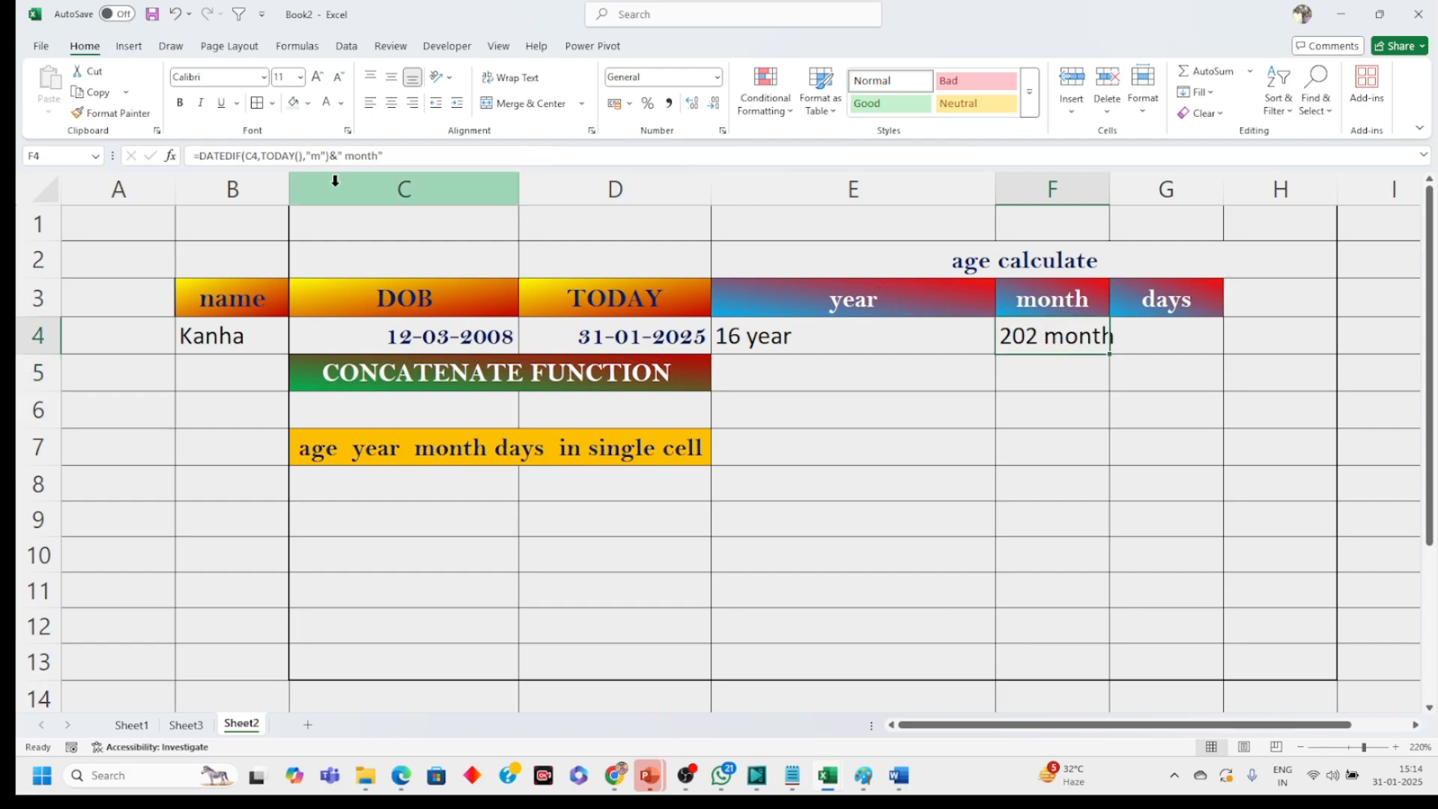
pyautogui.click(313, 157)
pyautogui.write('y')
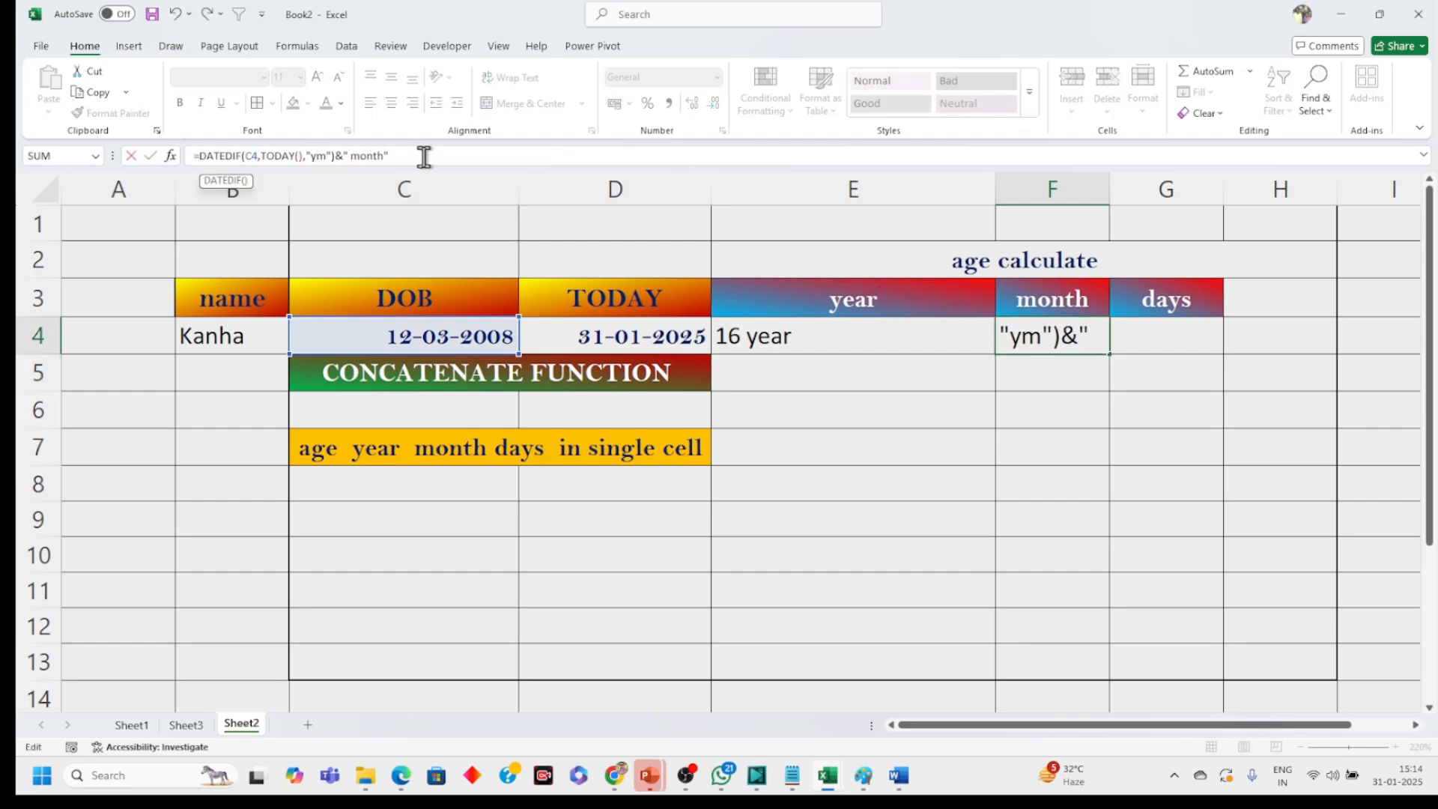
pyautogui.press('Return')
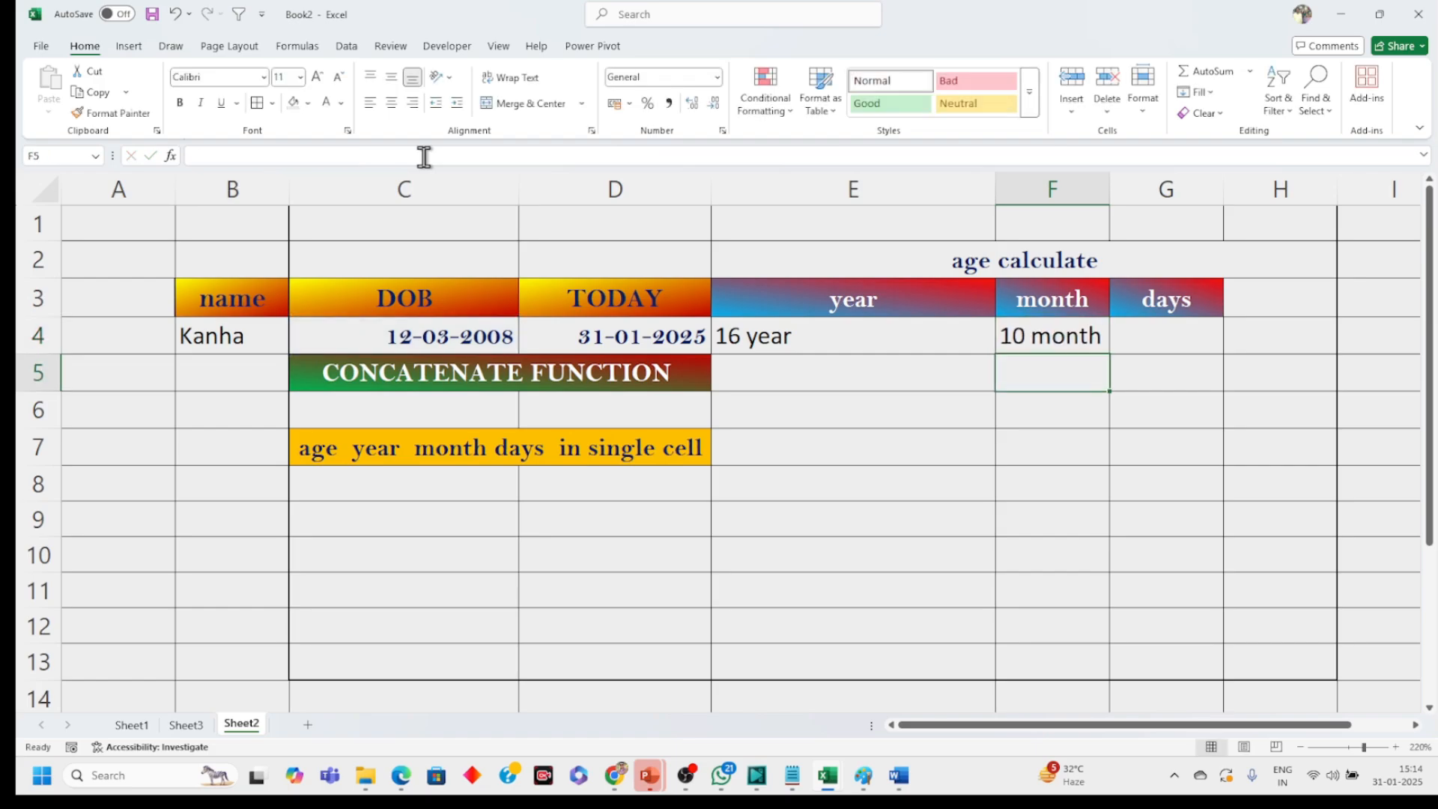
# Step: Build a formula in G4 for the remaining days beyond the completed months: =DATEDIF(C4,TODAY(),"md")
pyautogui.click(1182, 335)
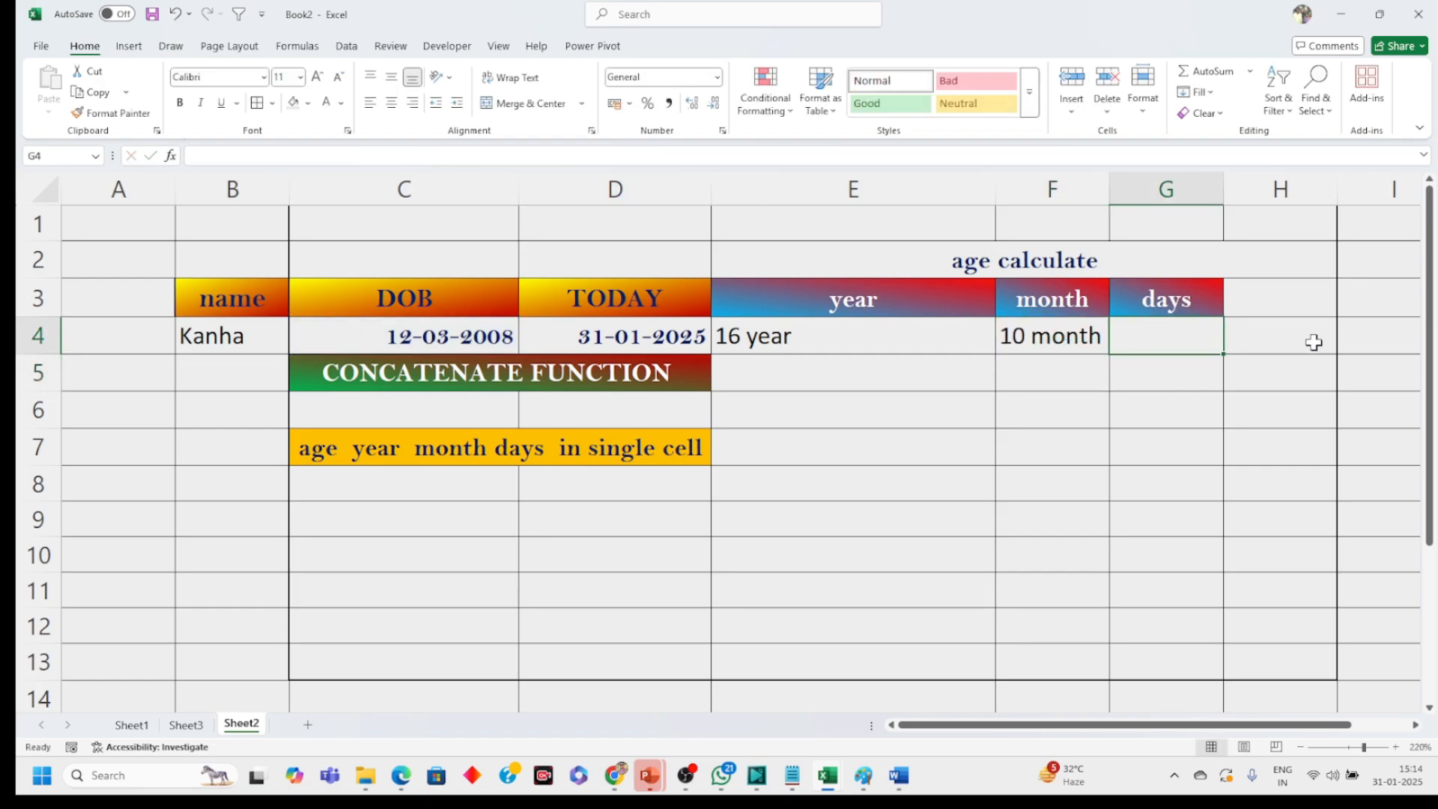
pyautogui.write('=')
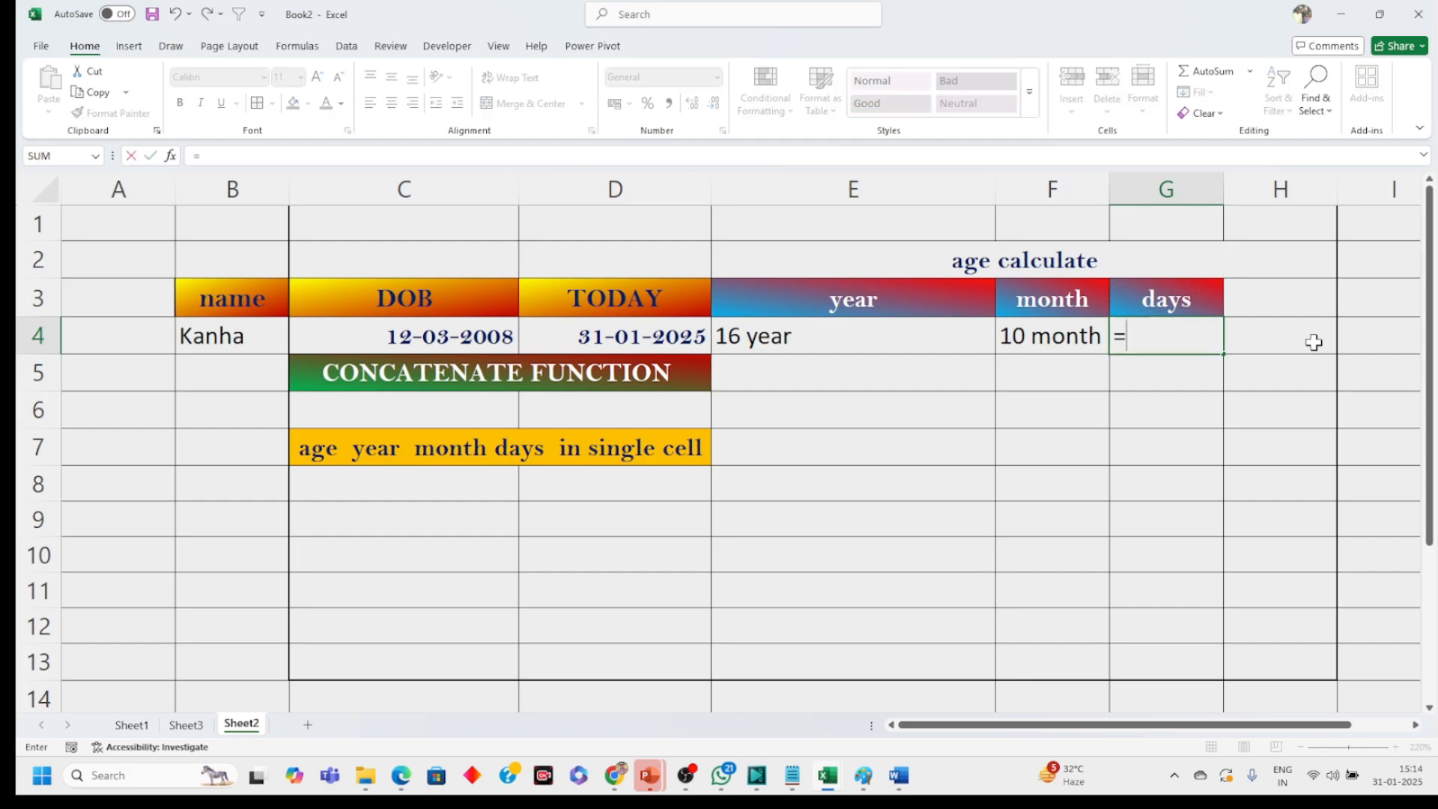
pyautogui.write('datedif')
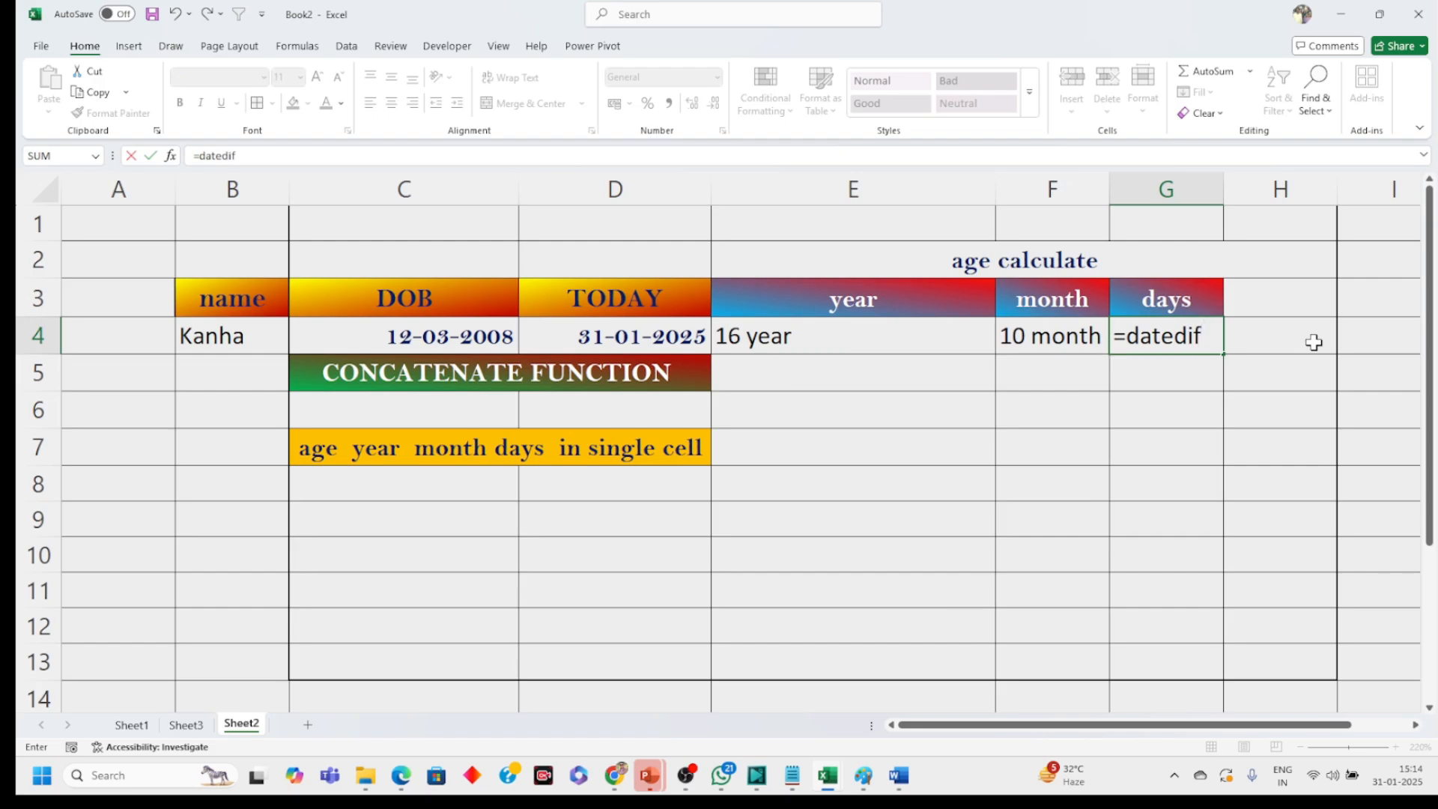
pyautogui.write('(')
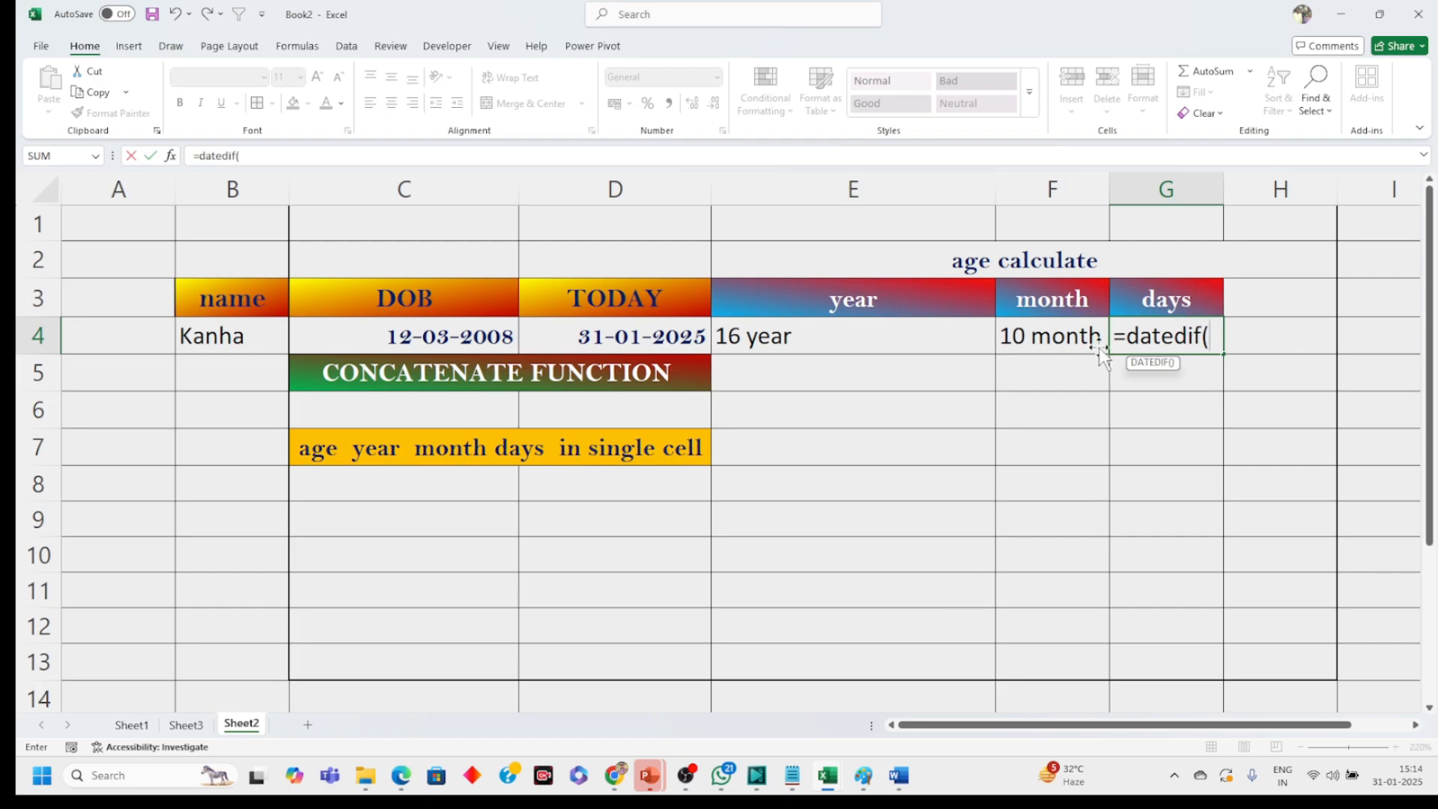
pyautogui.click(417, 341)
pyautogui.write(',')
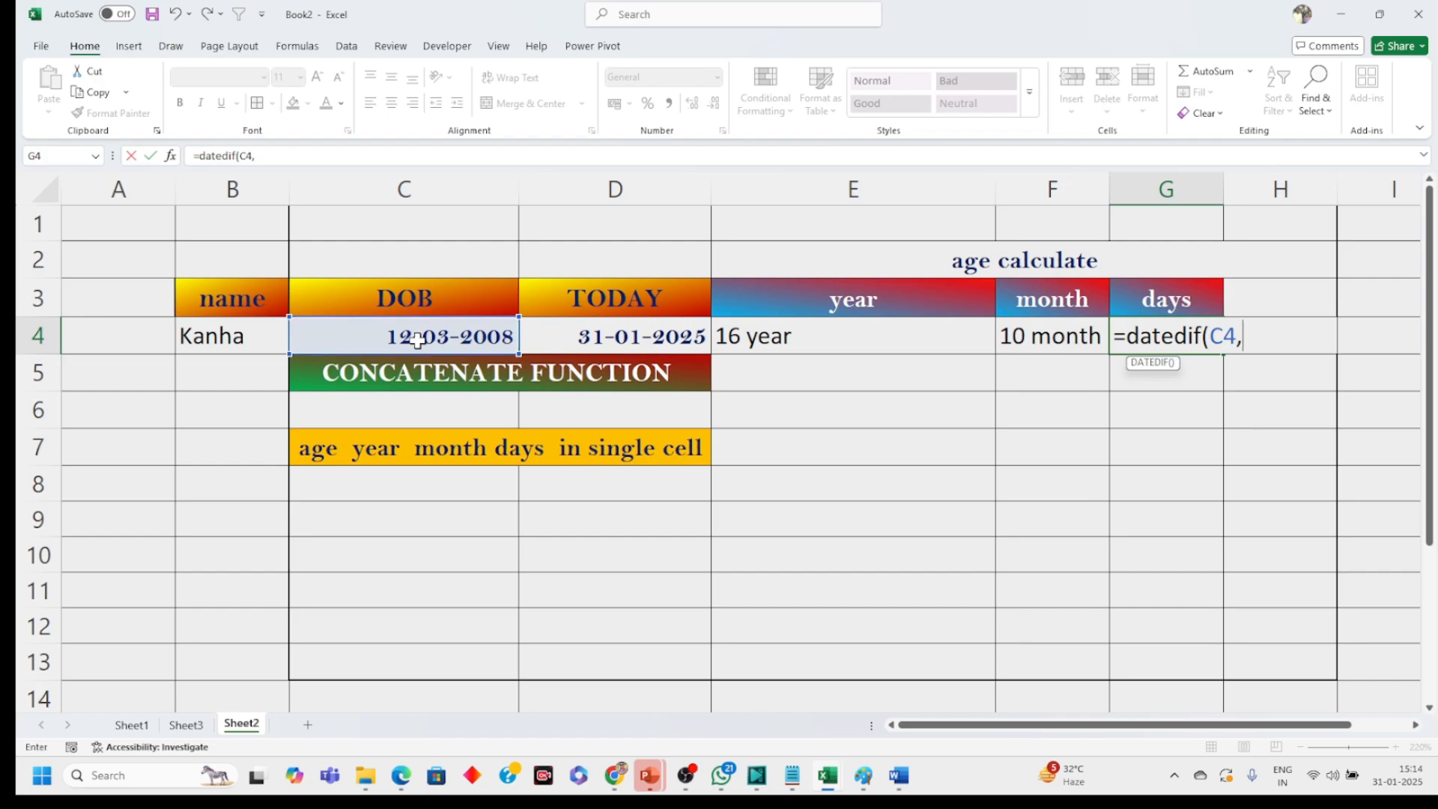
pyautogui.write('today')
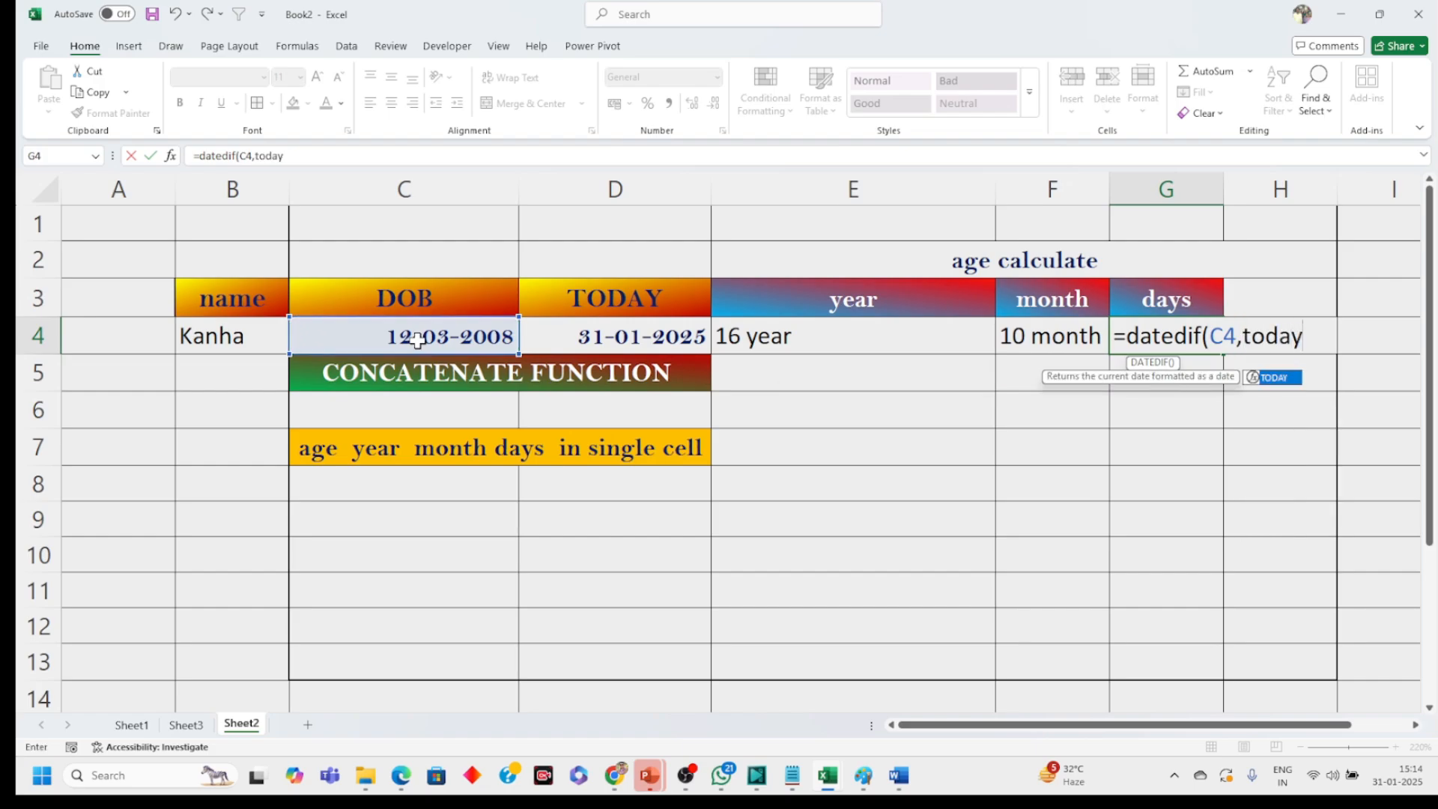
pyautogui.write('(')
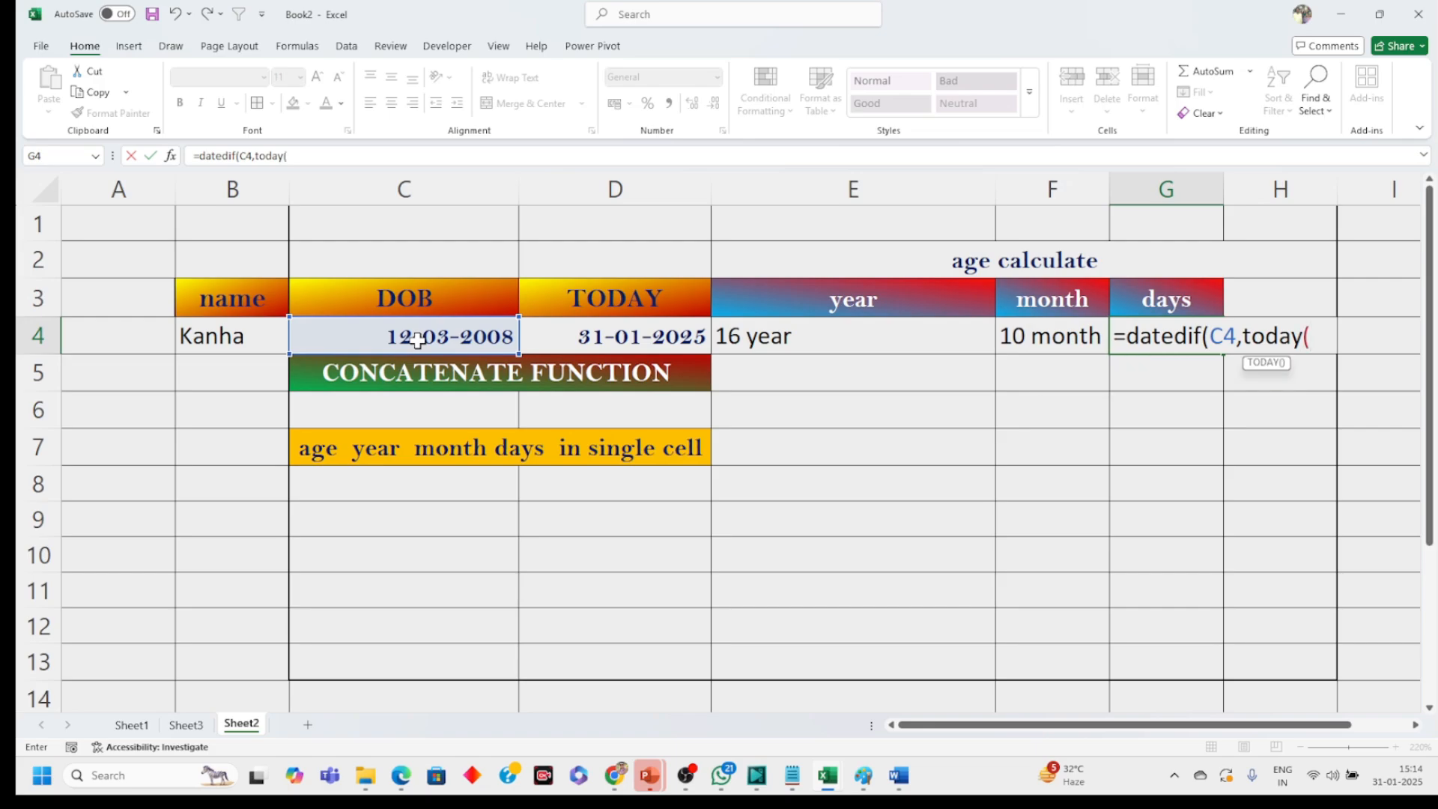
pyautogui.write('),')
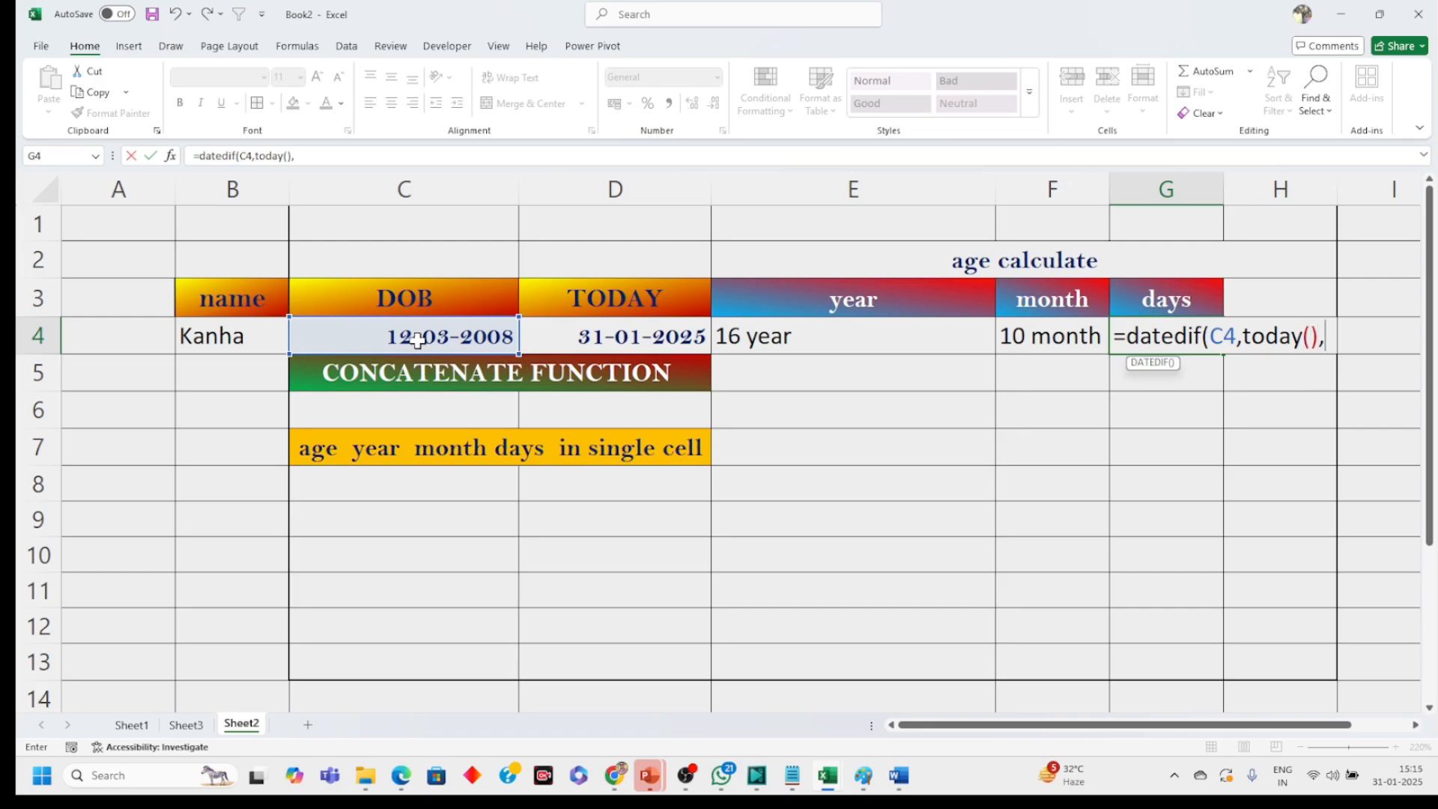
pyautogui.write('"md"')
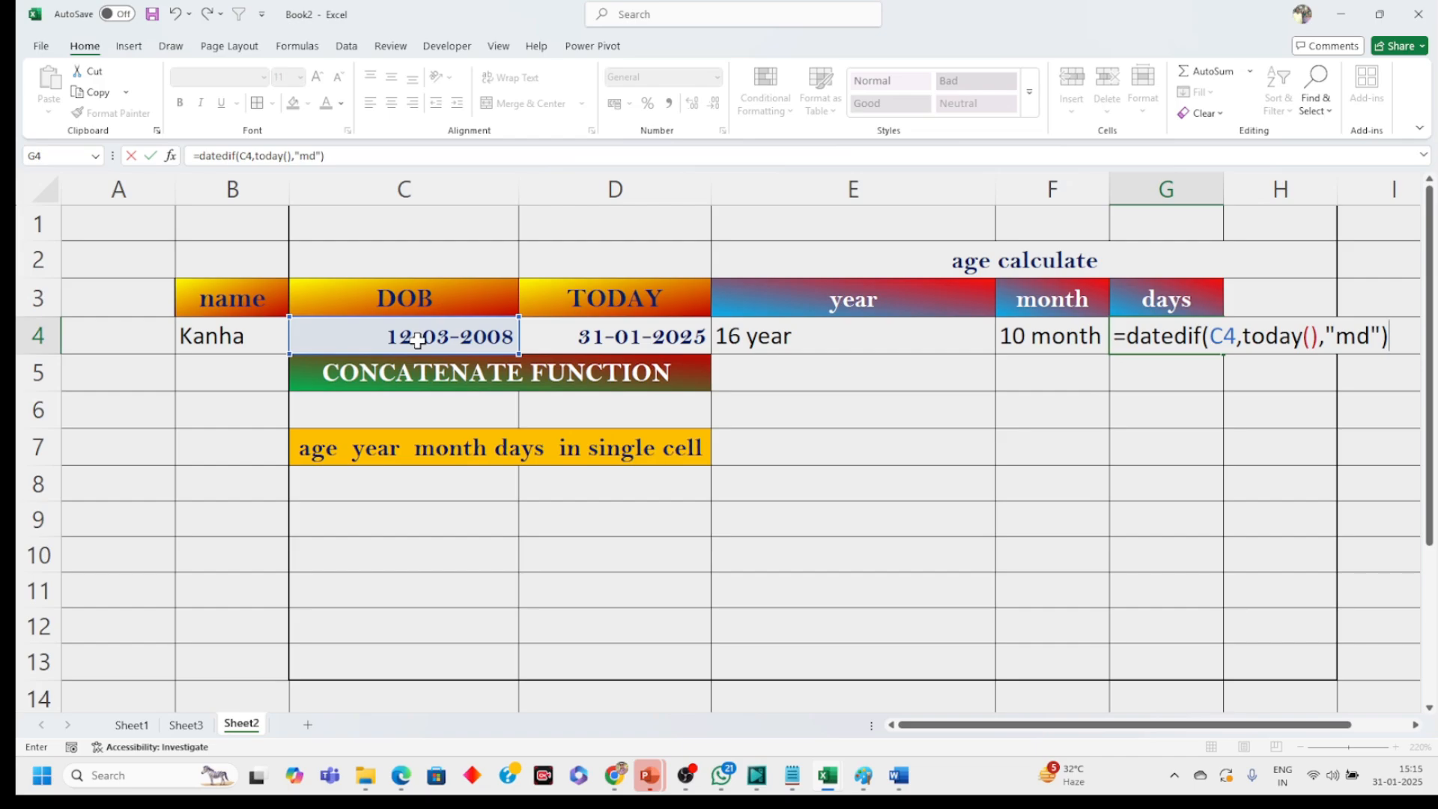
# Step: Append &" days" to the G4 formula as its text label and enter it
pyautogui.write('&" days')
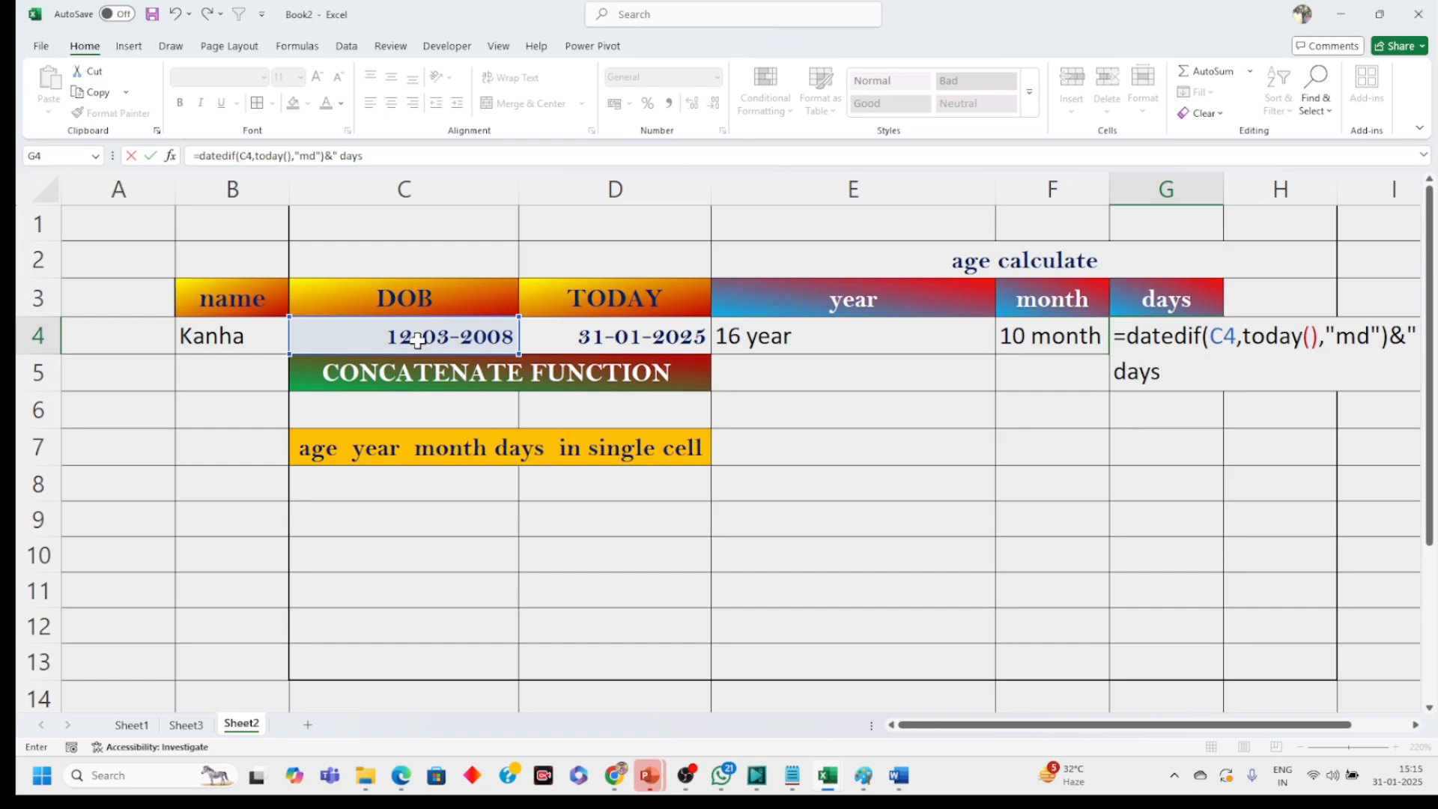
pyautogui.write('"')
pyautogui.press('Return')
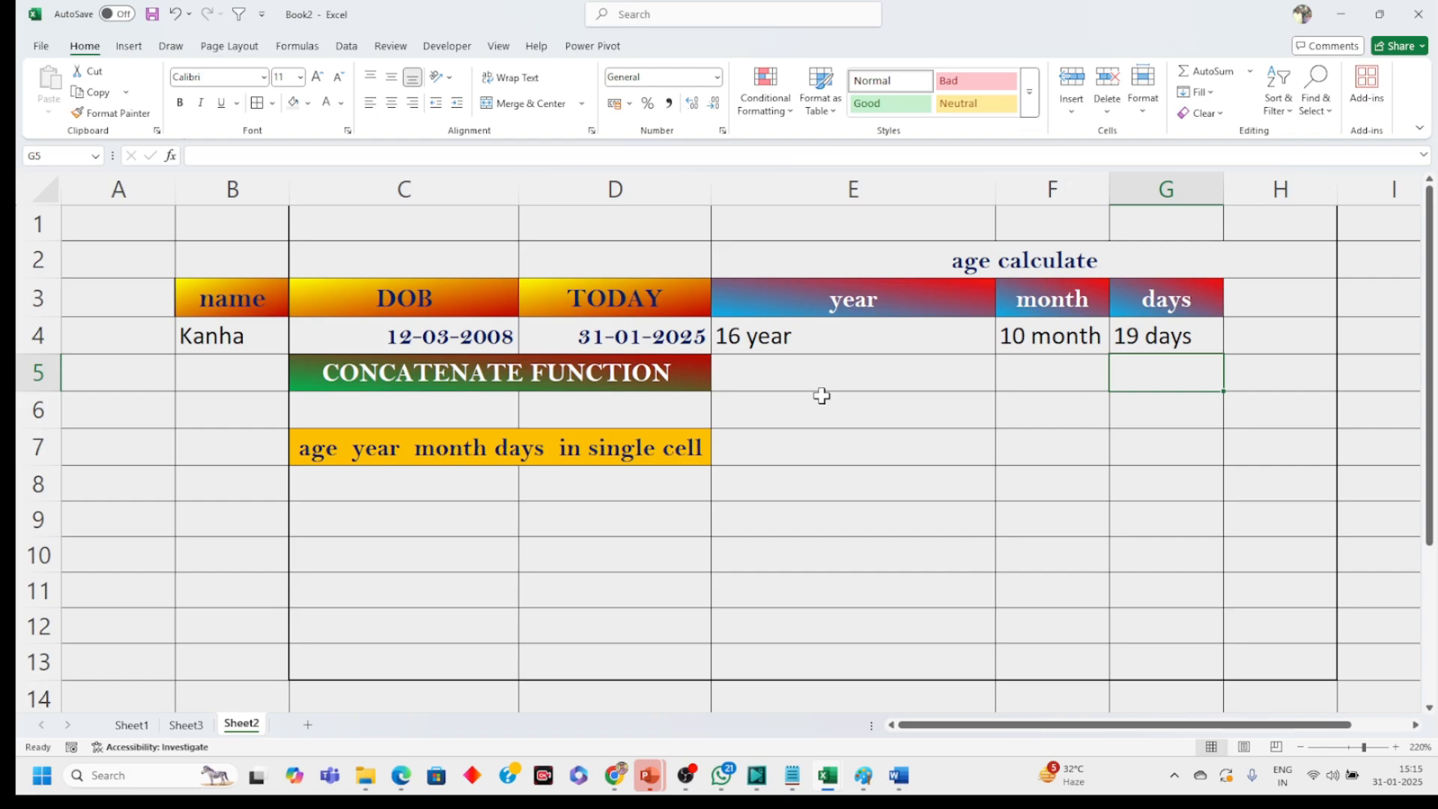
# Step: Join the year, month and days cells with spaces in E5 using =CONCATENATE(E4," ",F4," ",G4)
pyautogui.click(794, 377)
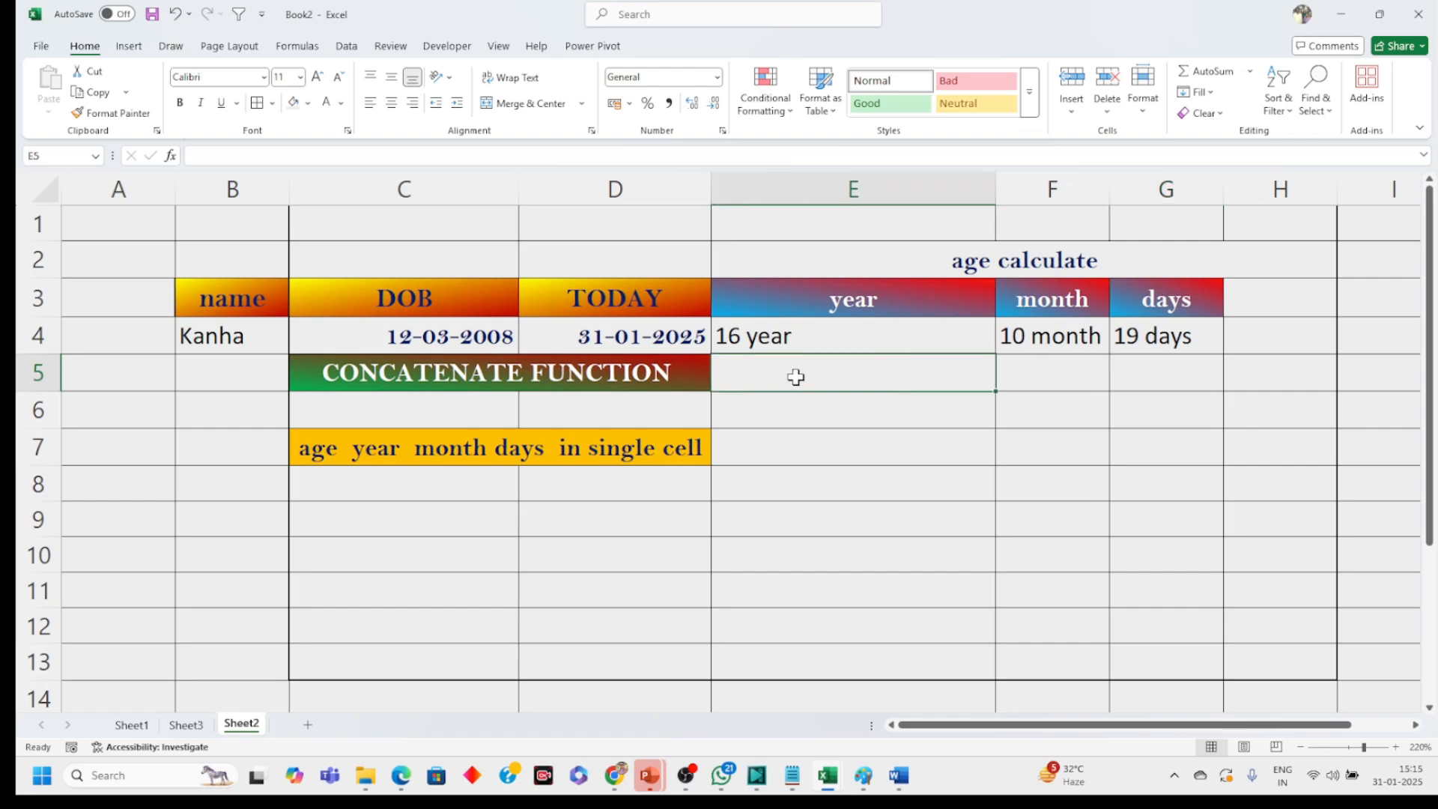
pyautogui.write('=conc')
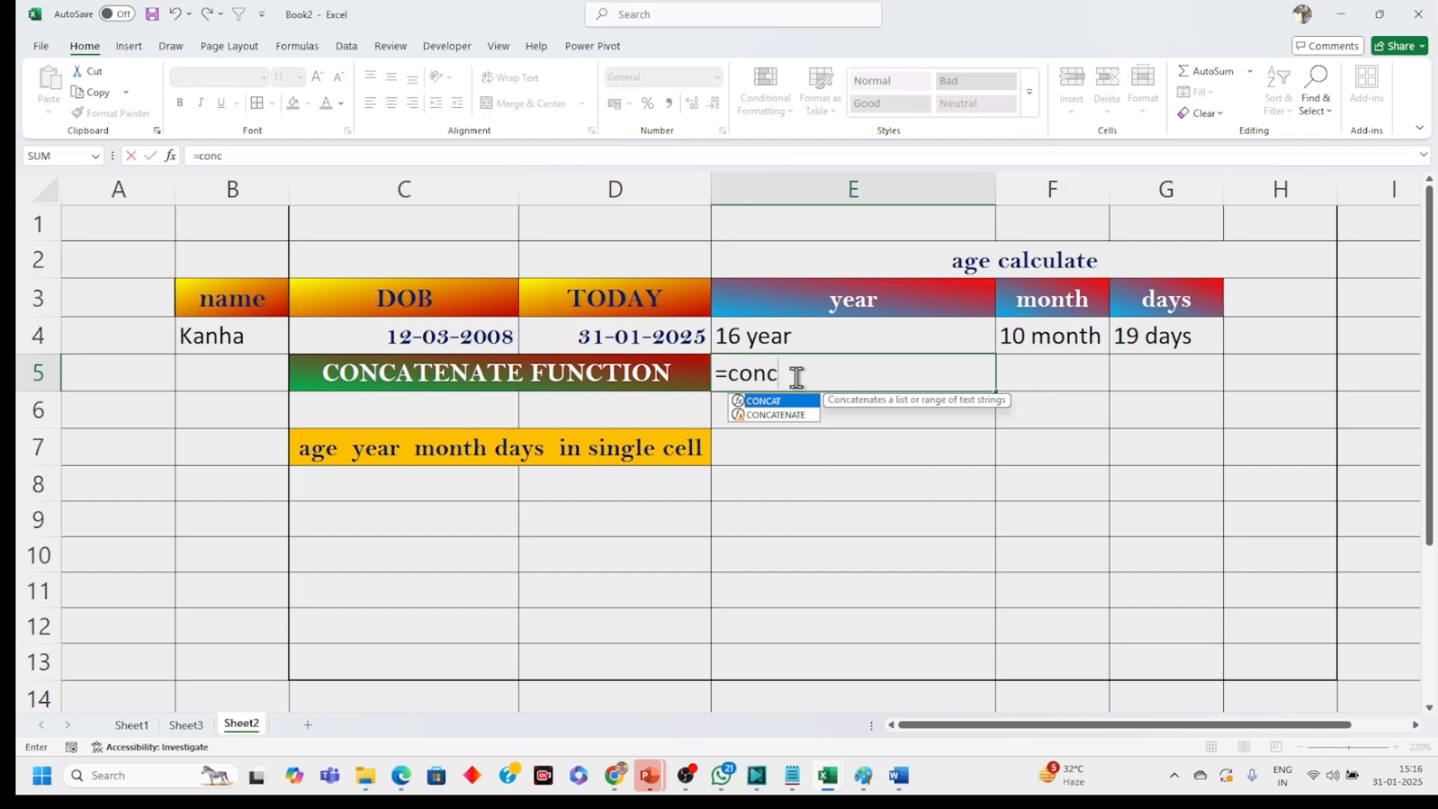
pyautogui.write('atenate')
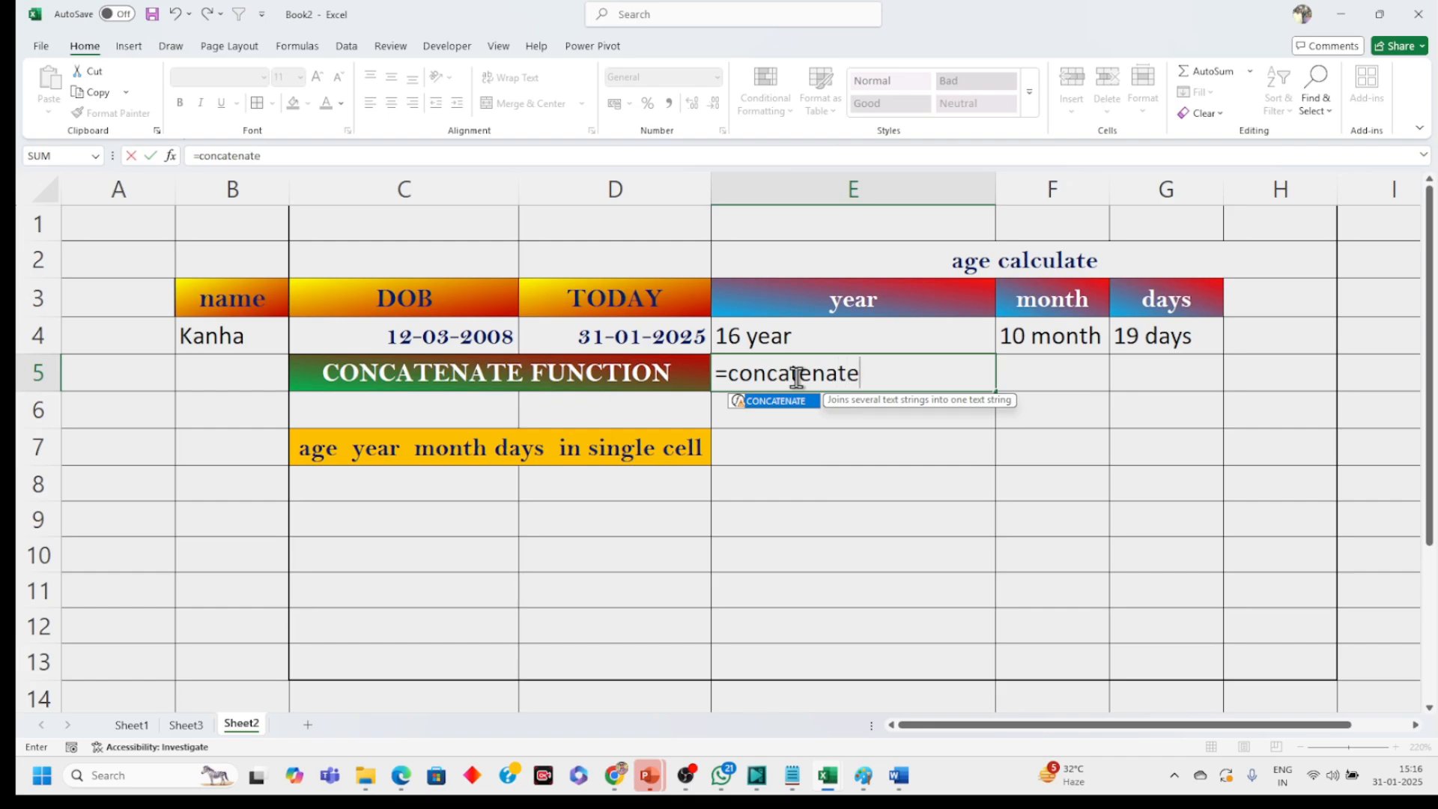
pyautogui.press('Tab')
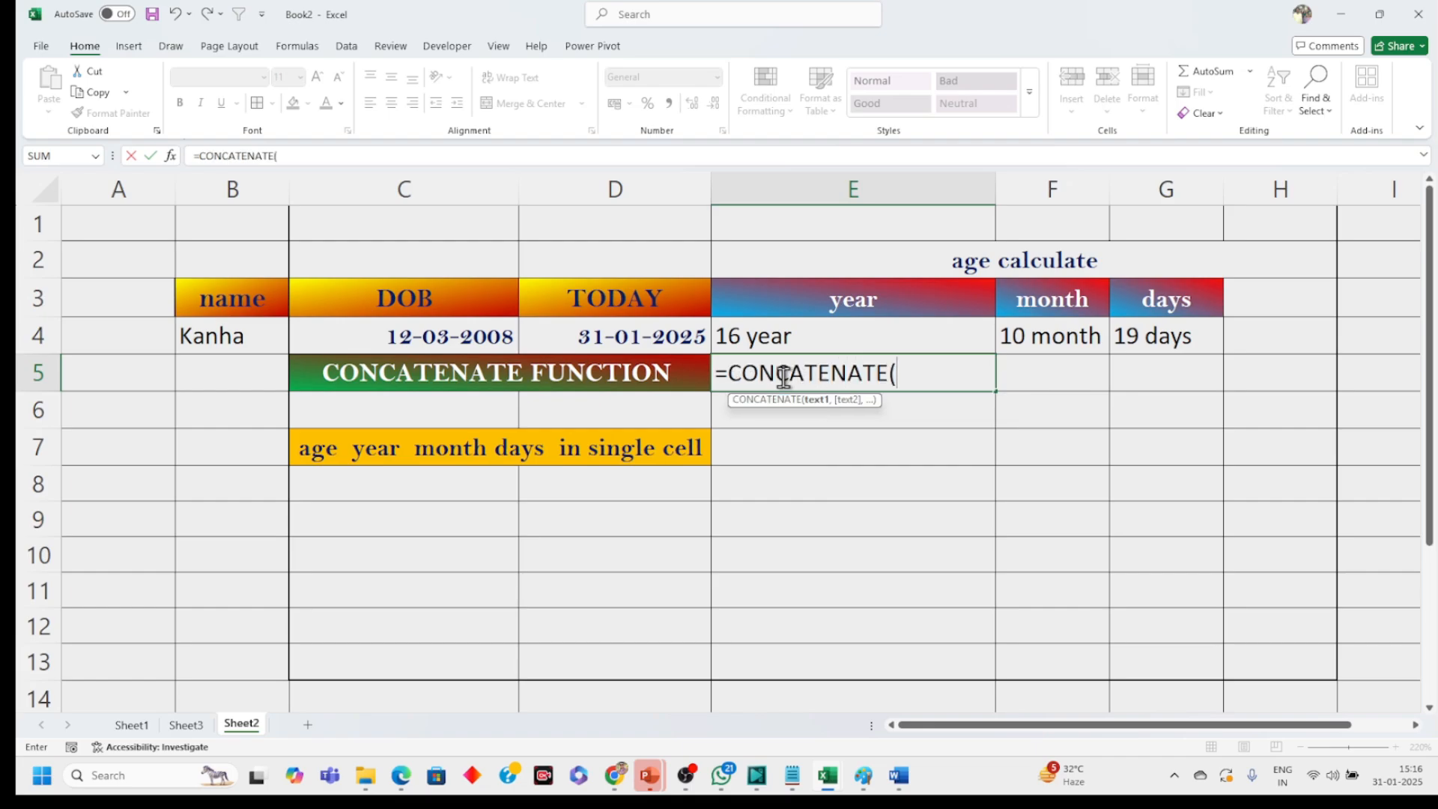
pyautogui.click(791, 339)
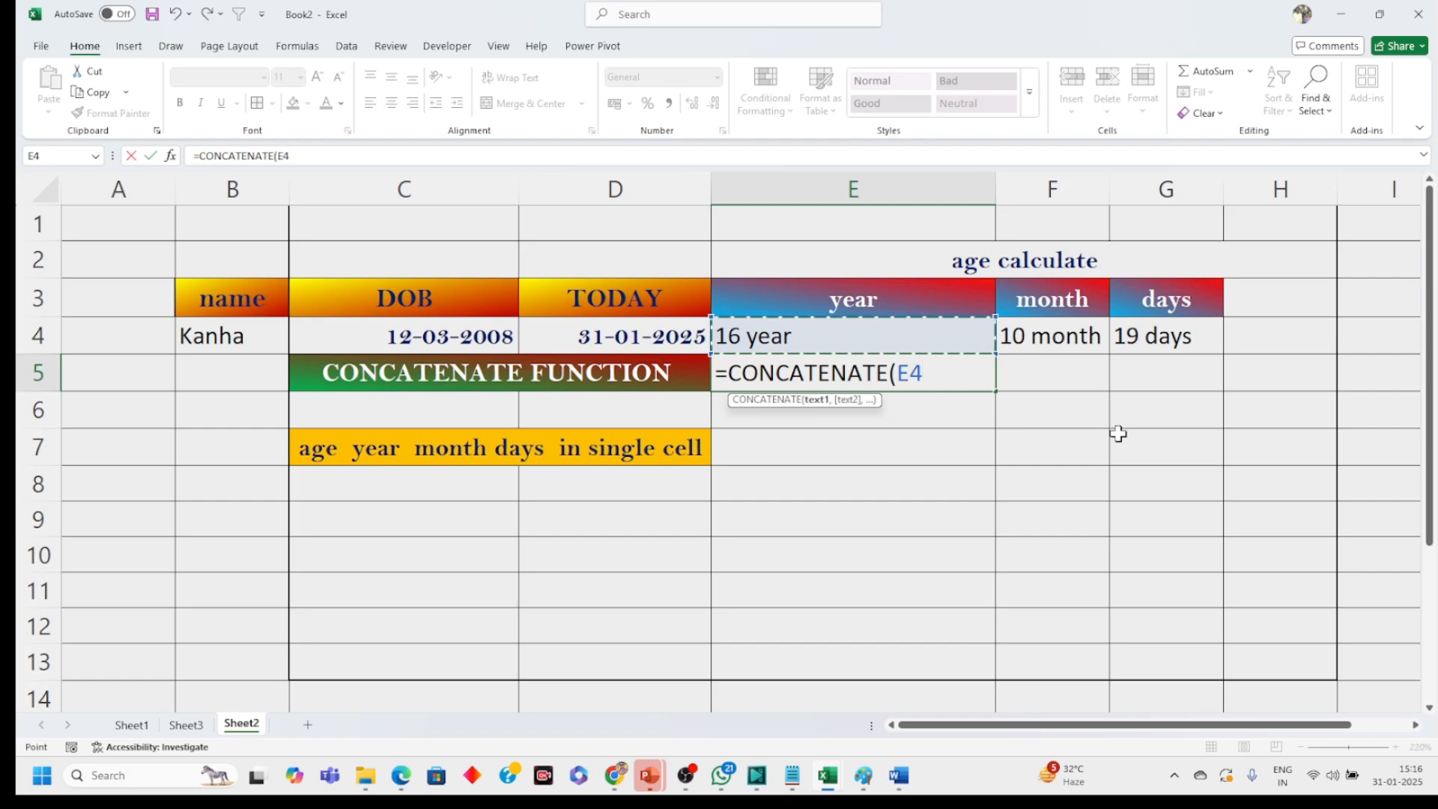
pyautogui.write(',')
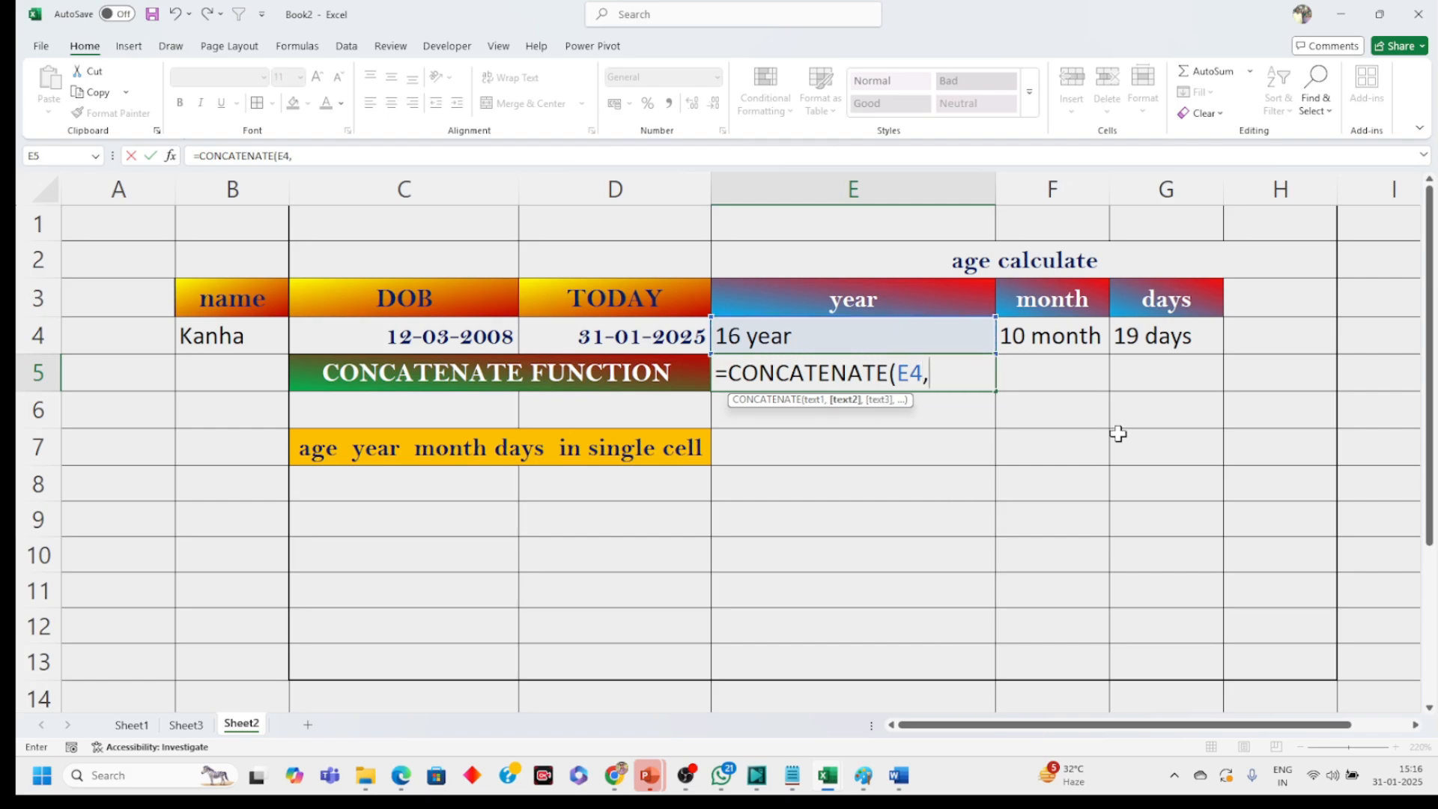
pyautogui.write('" ",')
pyautogui.click(1051, 337)
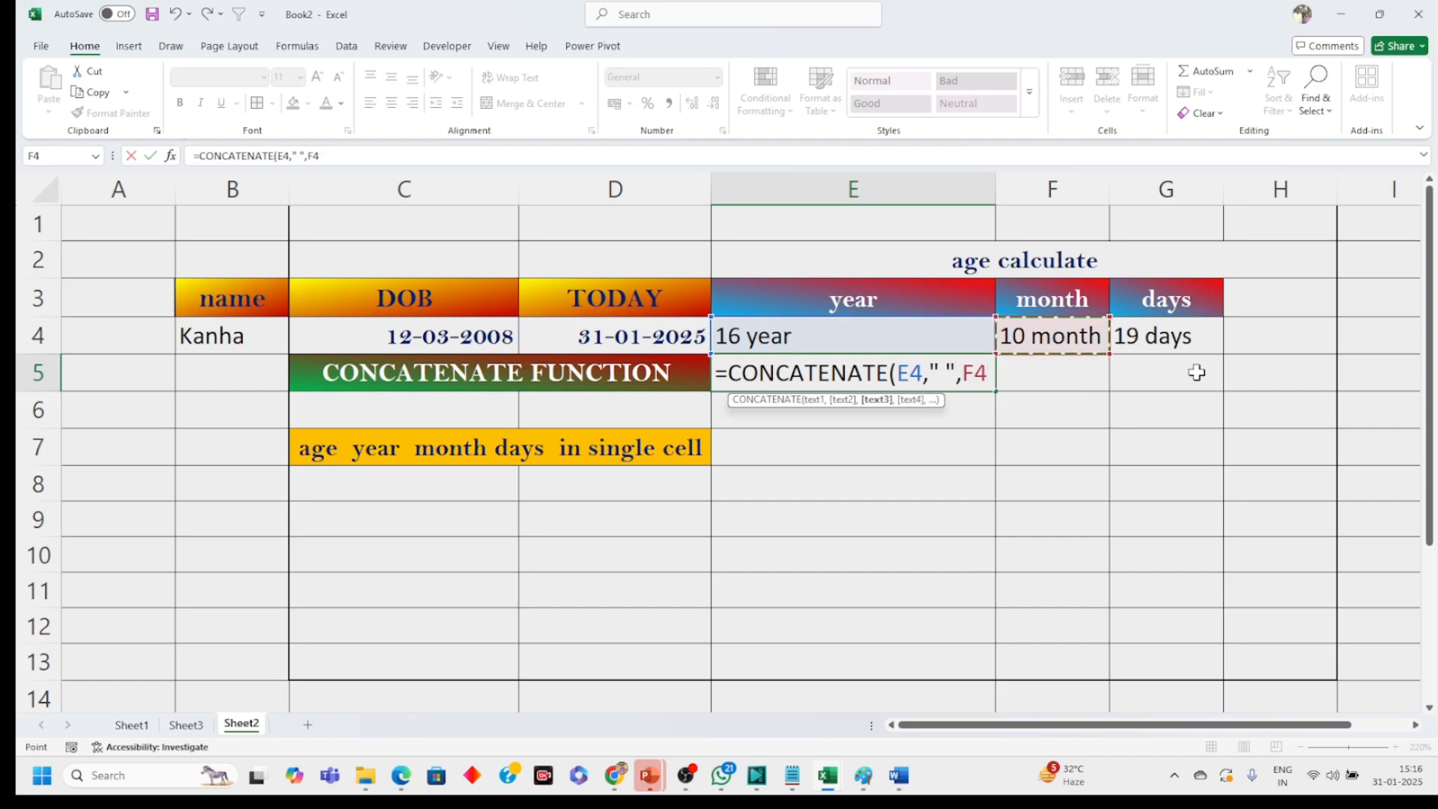
pyautogui.write(',')
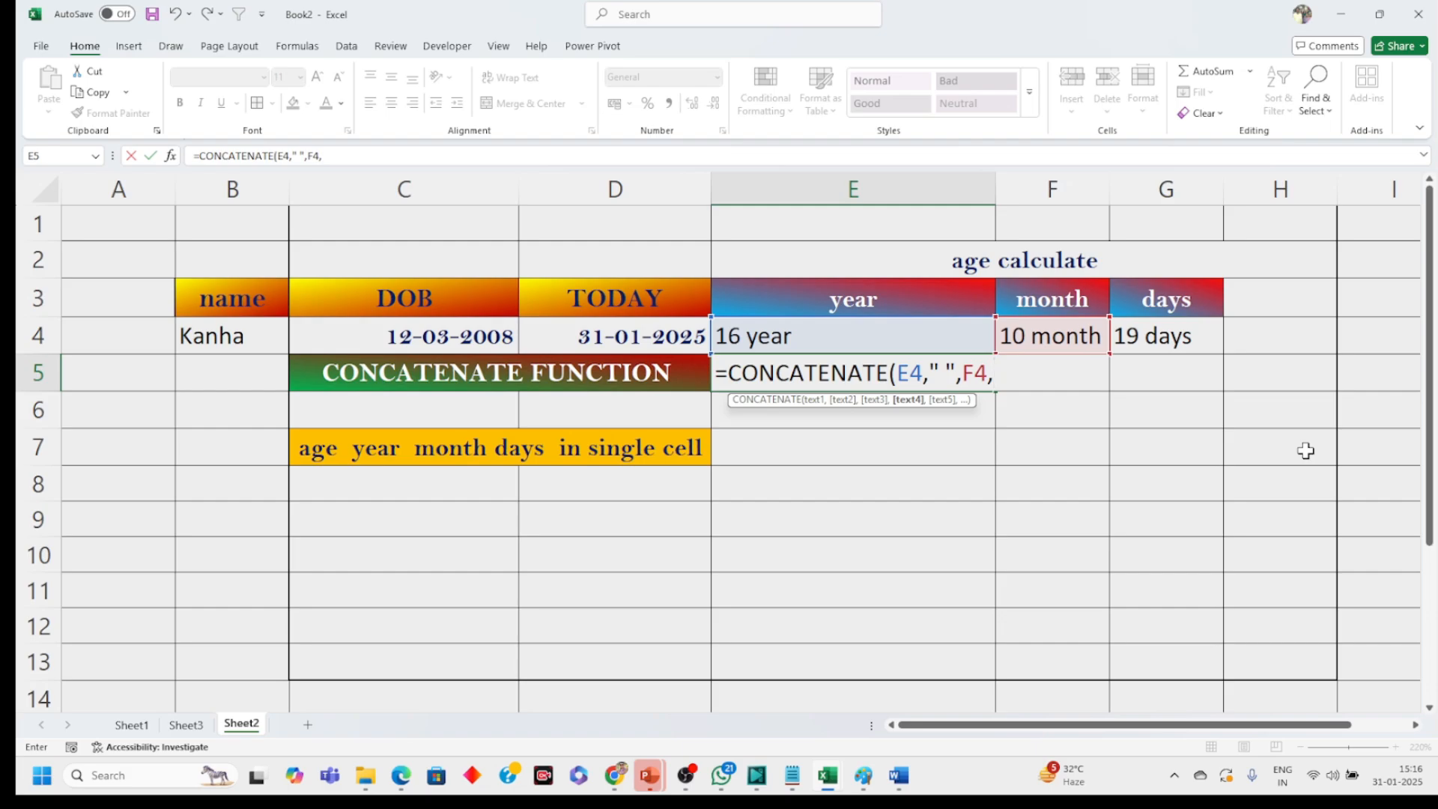
pyautogui.write('" ",')
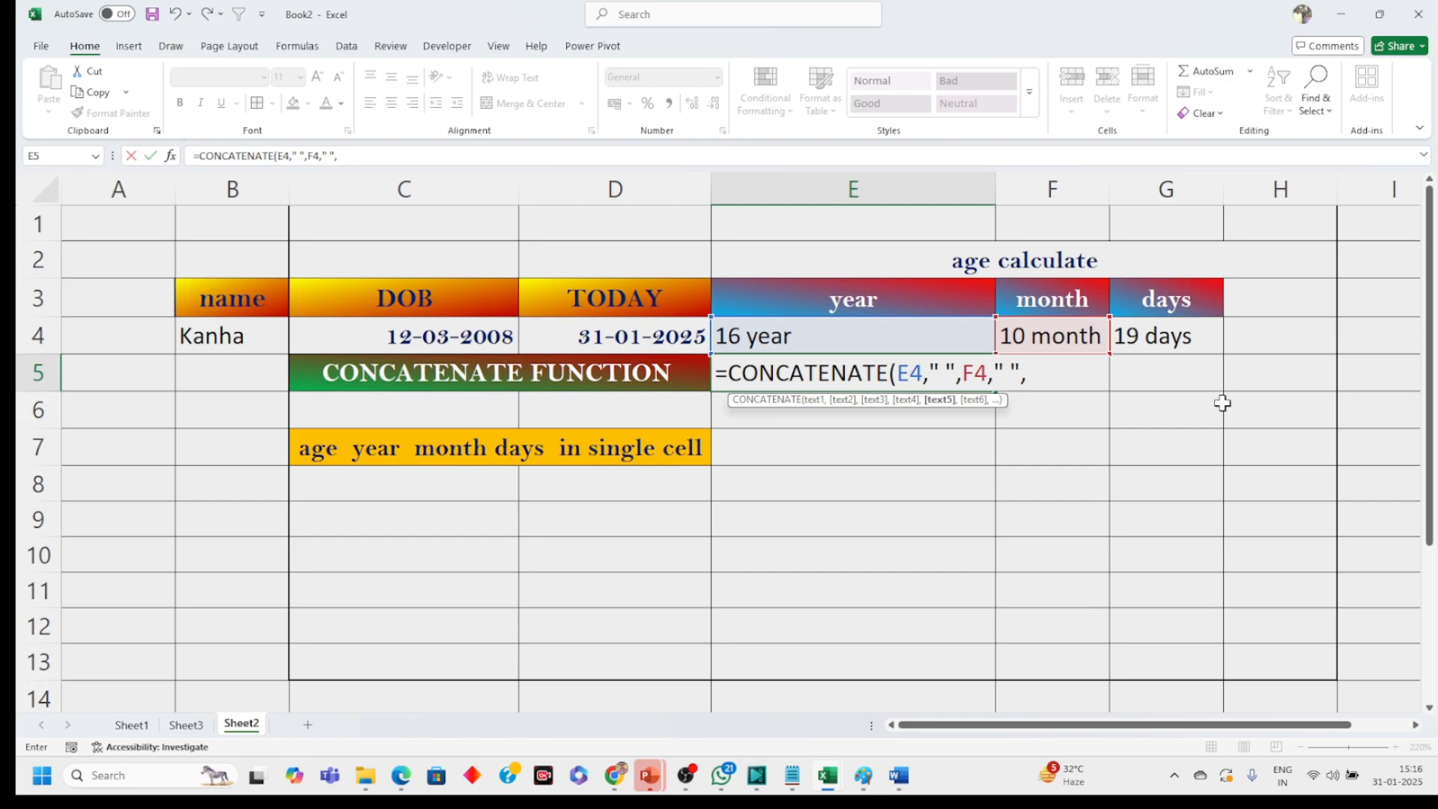
pyautogui.click(1178, 336)
pyautogui.write(')')
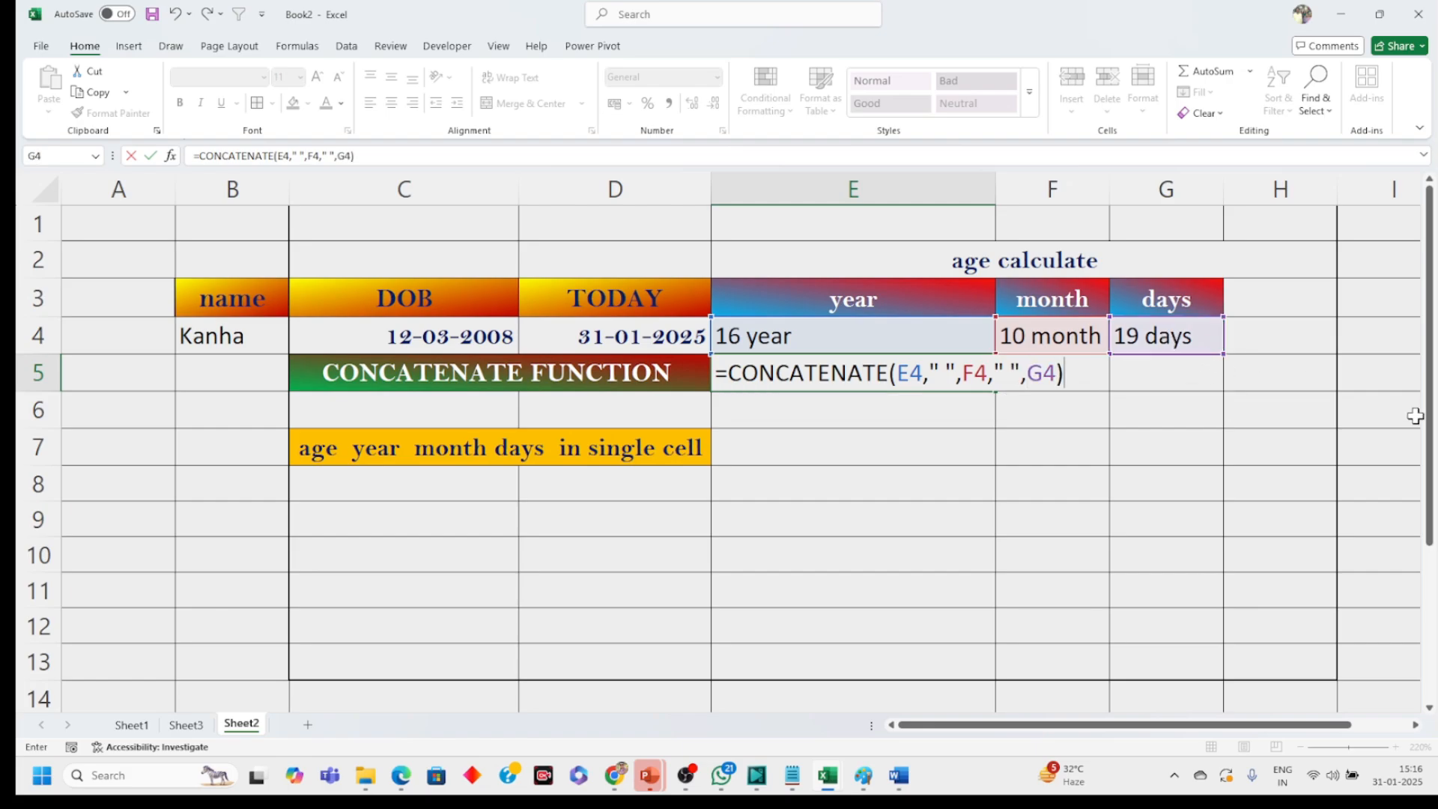
pyautogui.press('Return')
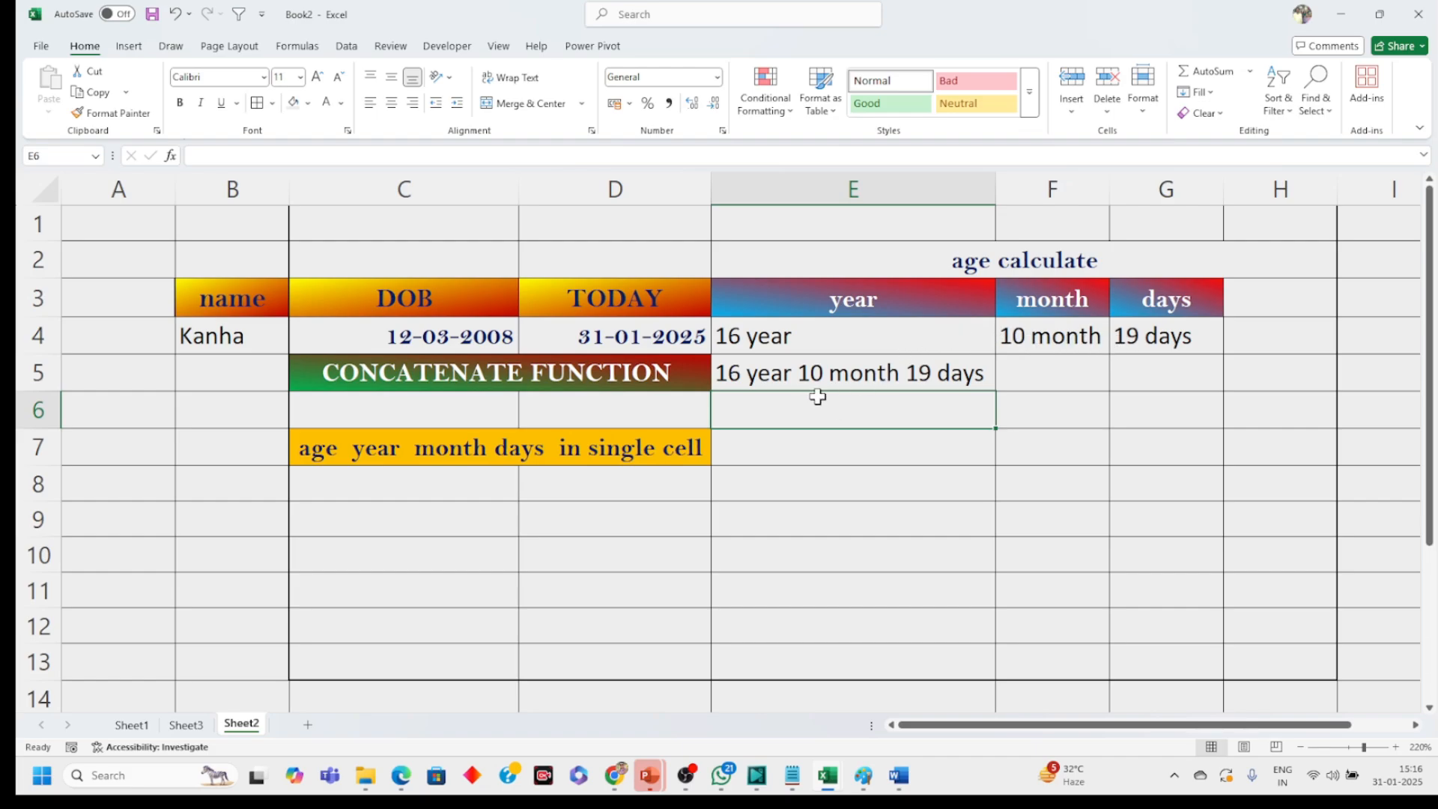
# Step: Start a single-cell age formula in E7 with the labelled years part: =datedif(C4,today(),"Y")&" Year"
pyautogui.click(762, 443)
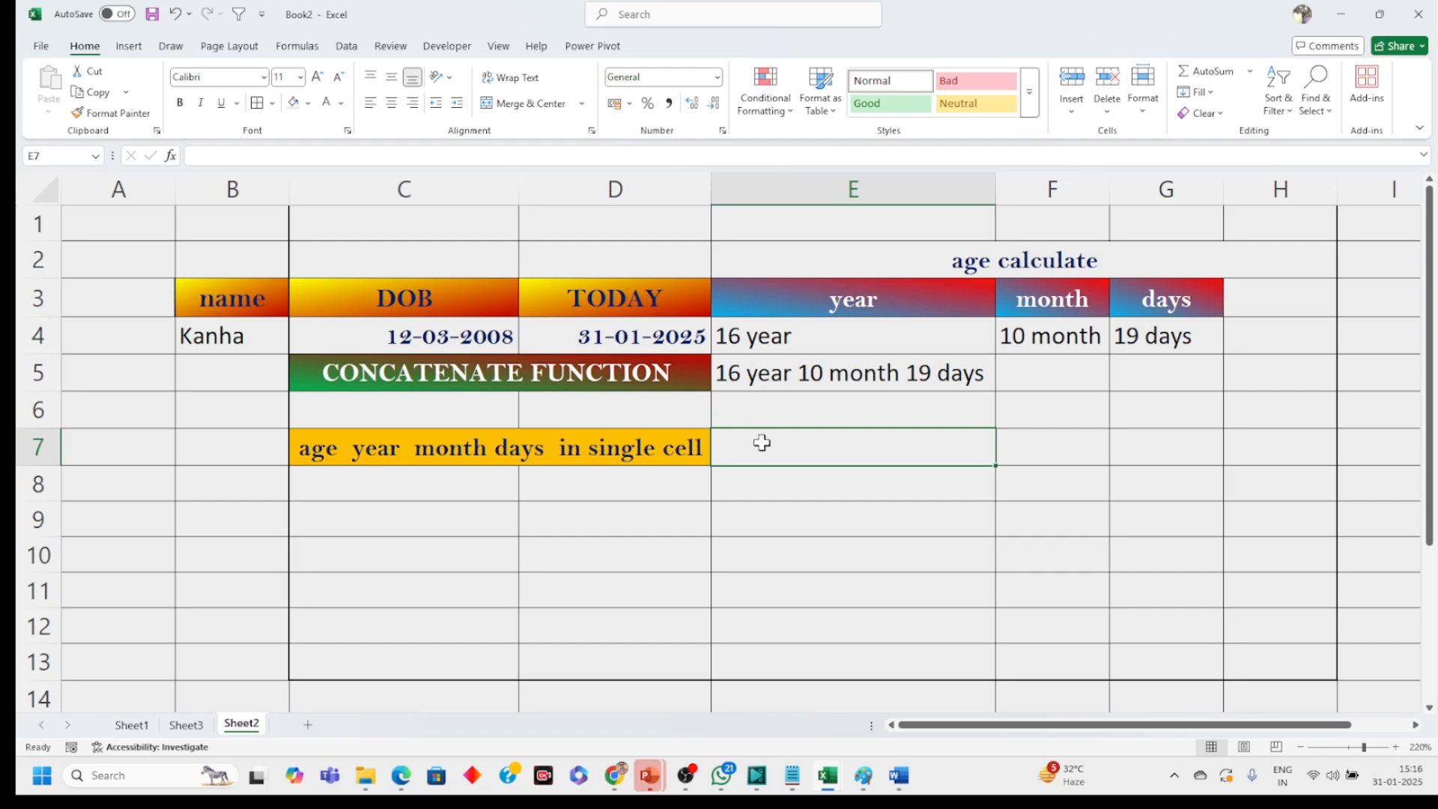
pyautogui.write('=d')
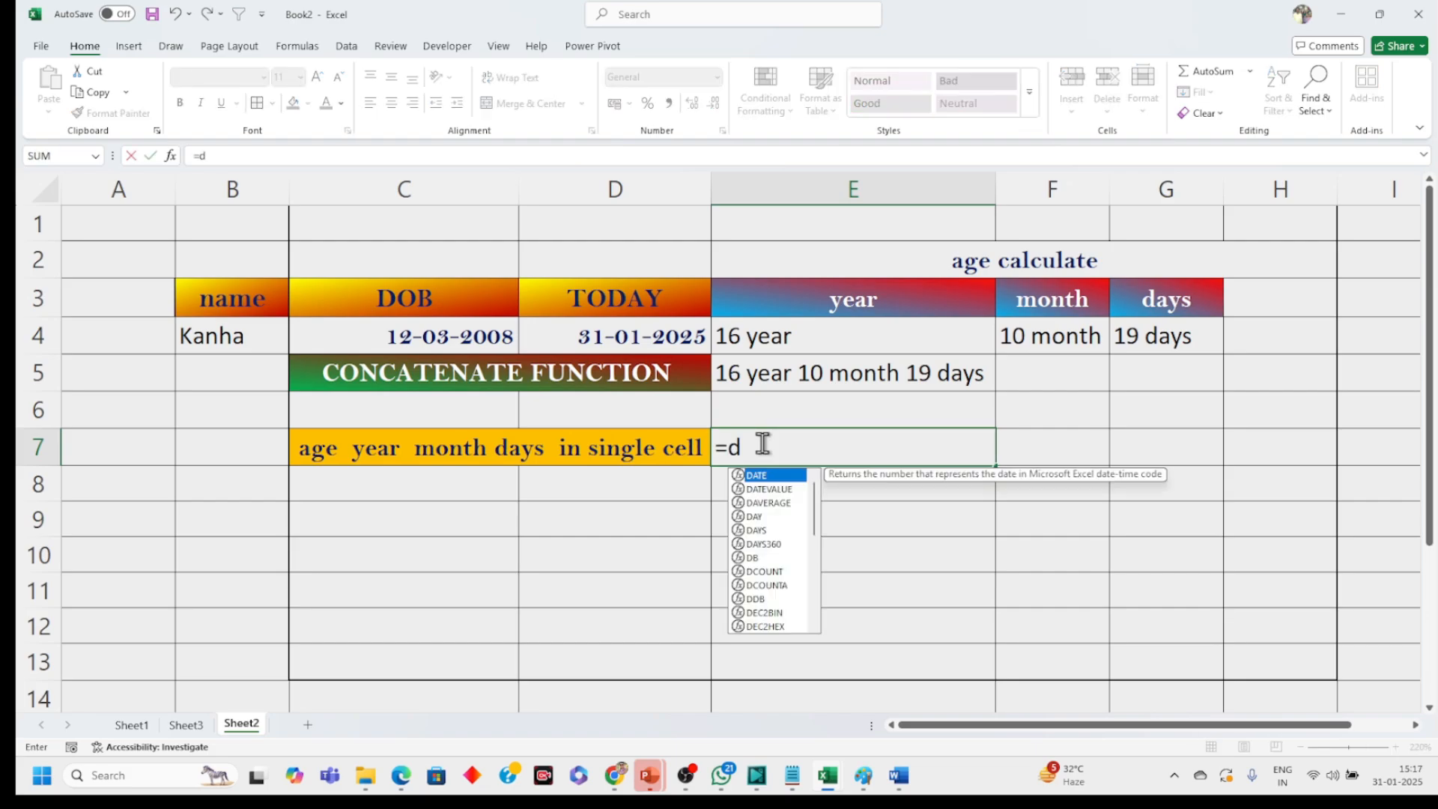
pyautogui.write('atedif')
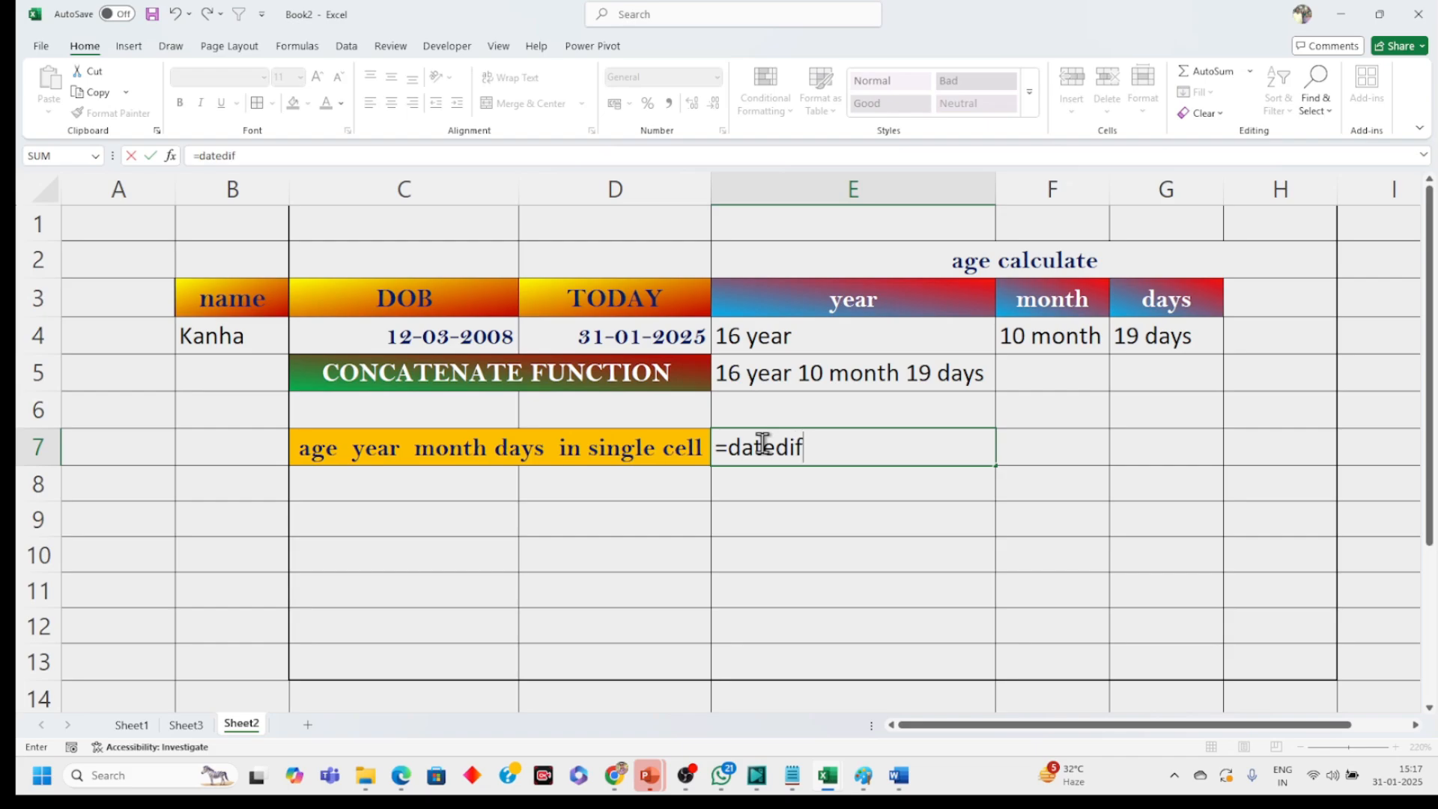
pyautogui.write('(')
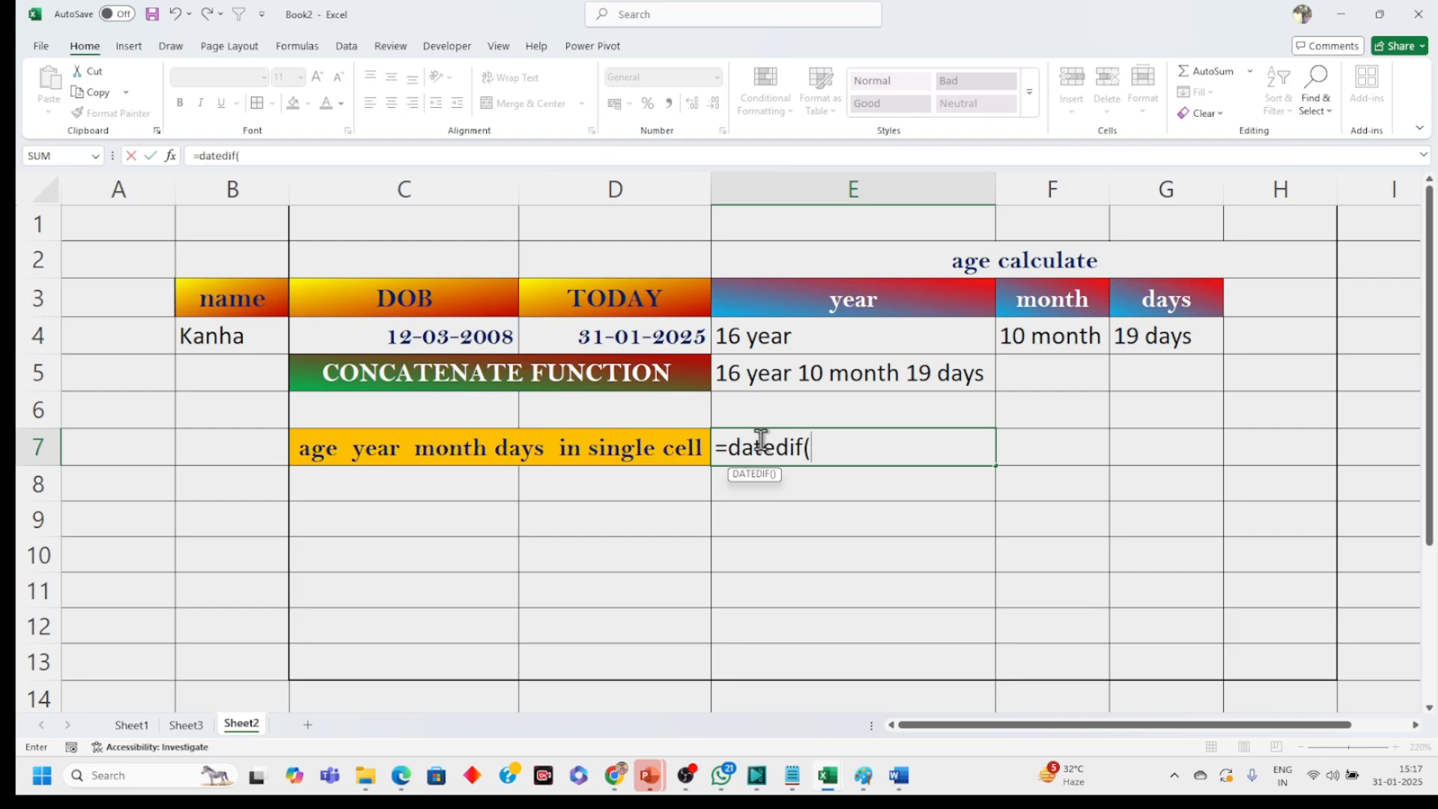
pyautogui.click(466, 335)
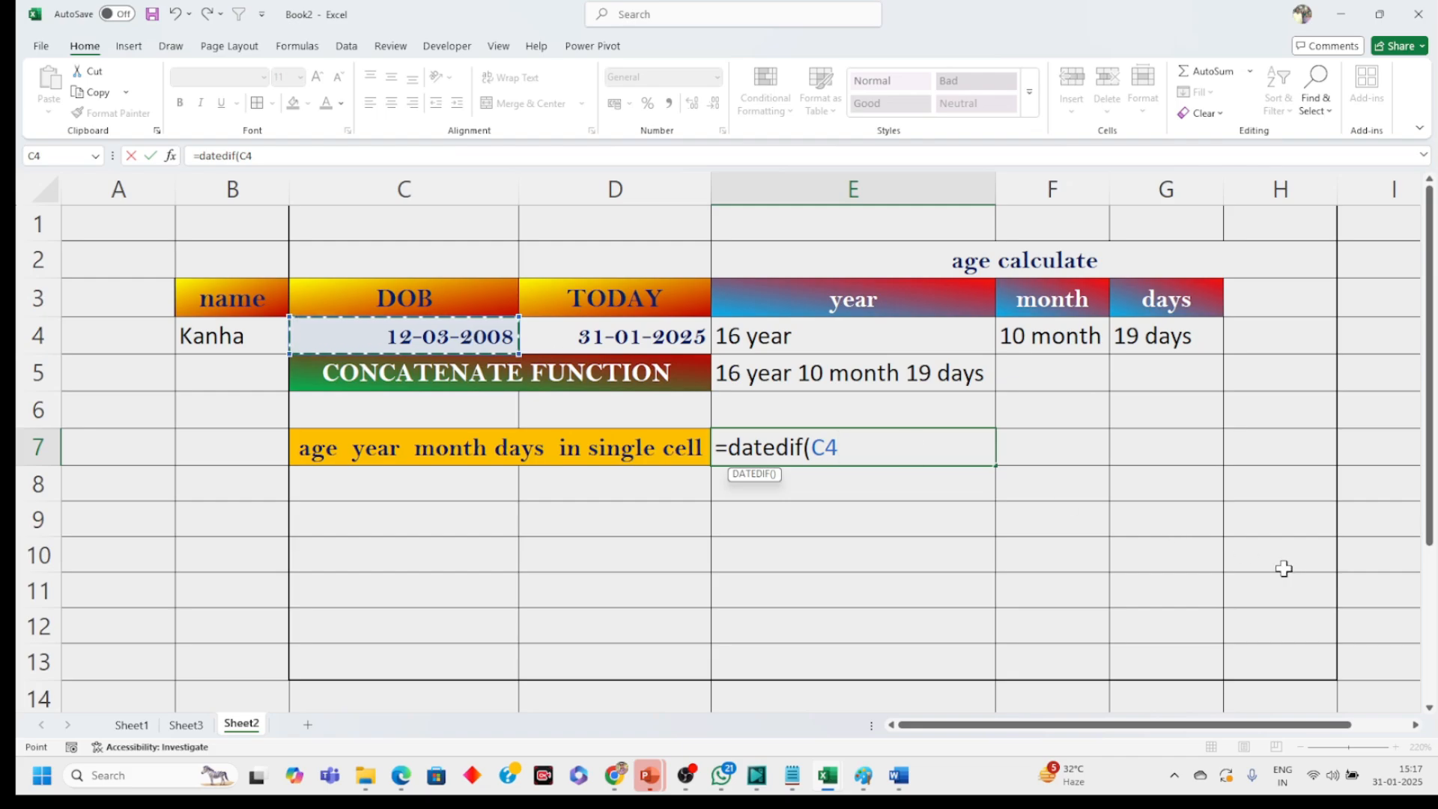
pyautogui.write(',today')
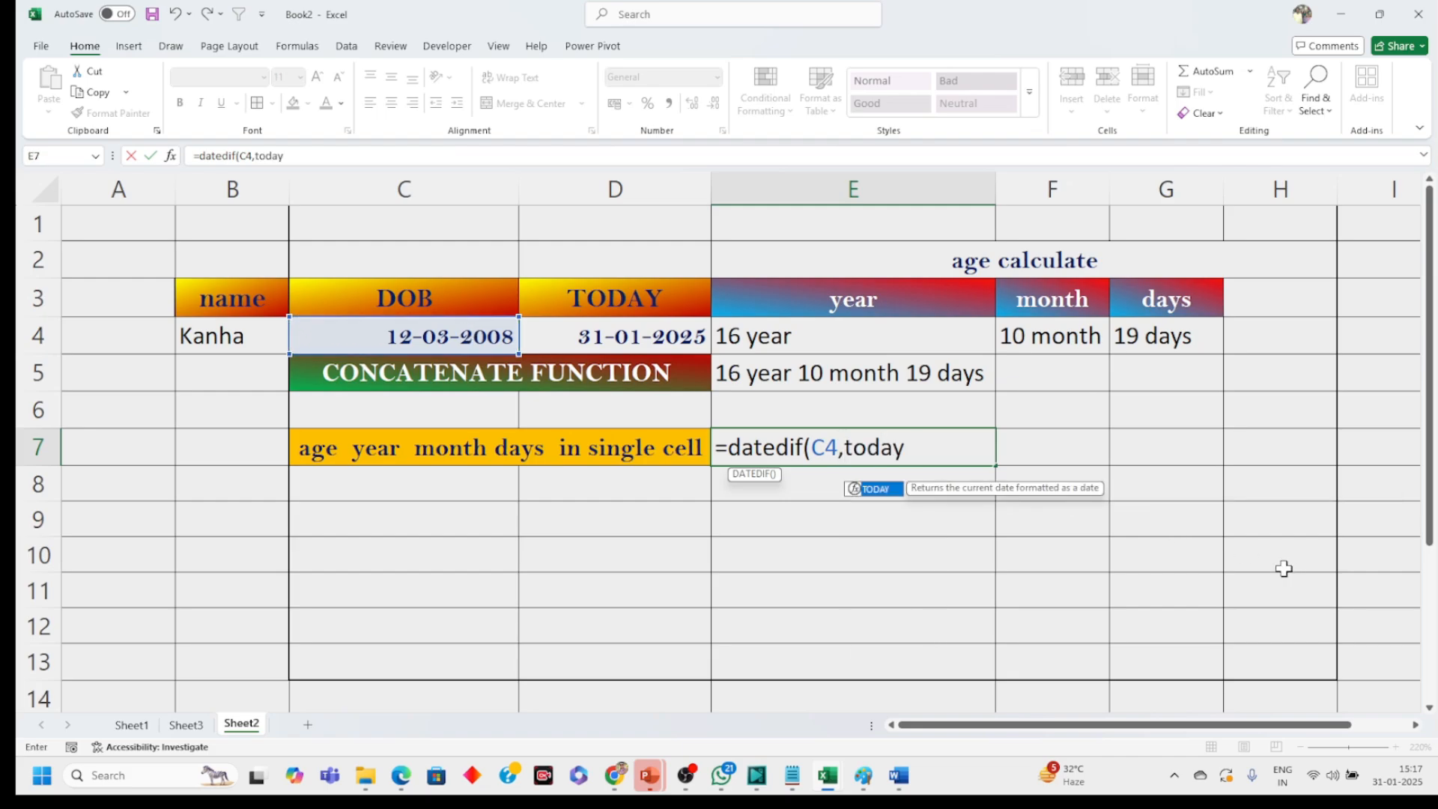
pyautogui.write('(),')
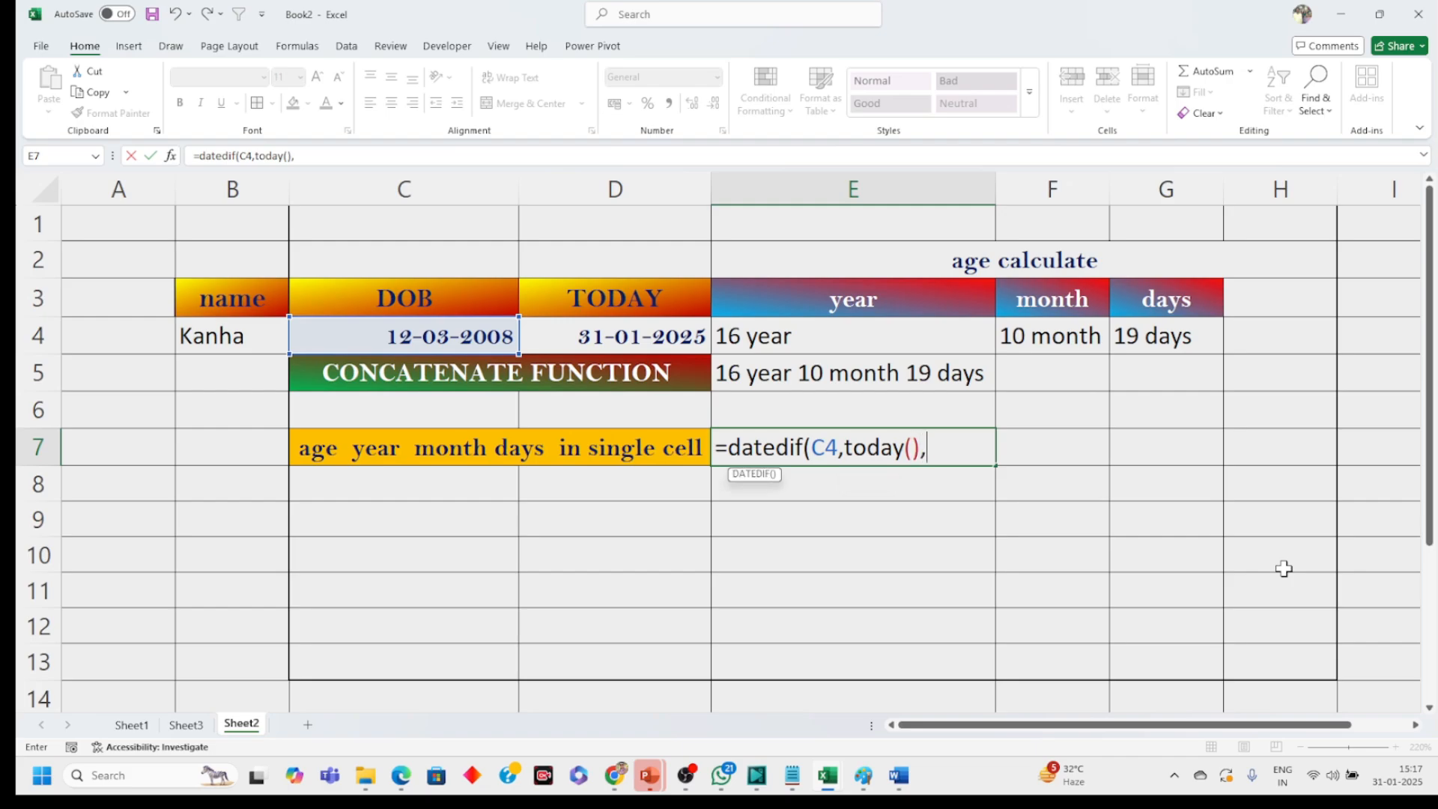
pyautogui.write('"Y")&')
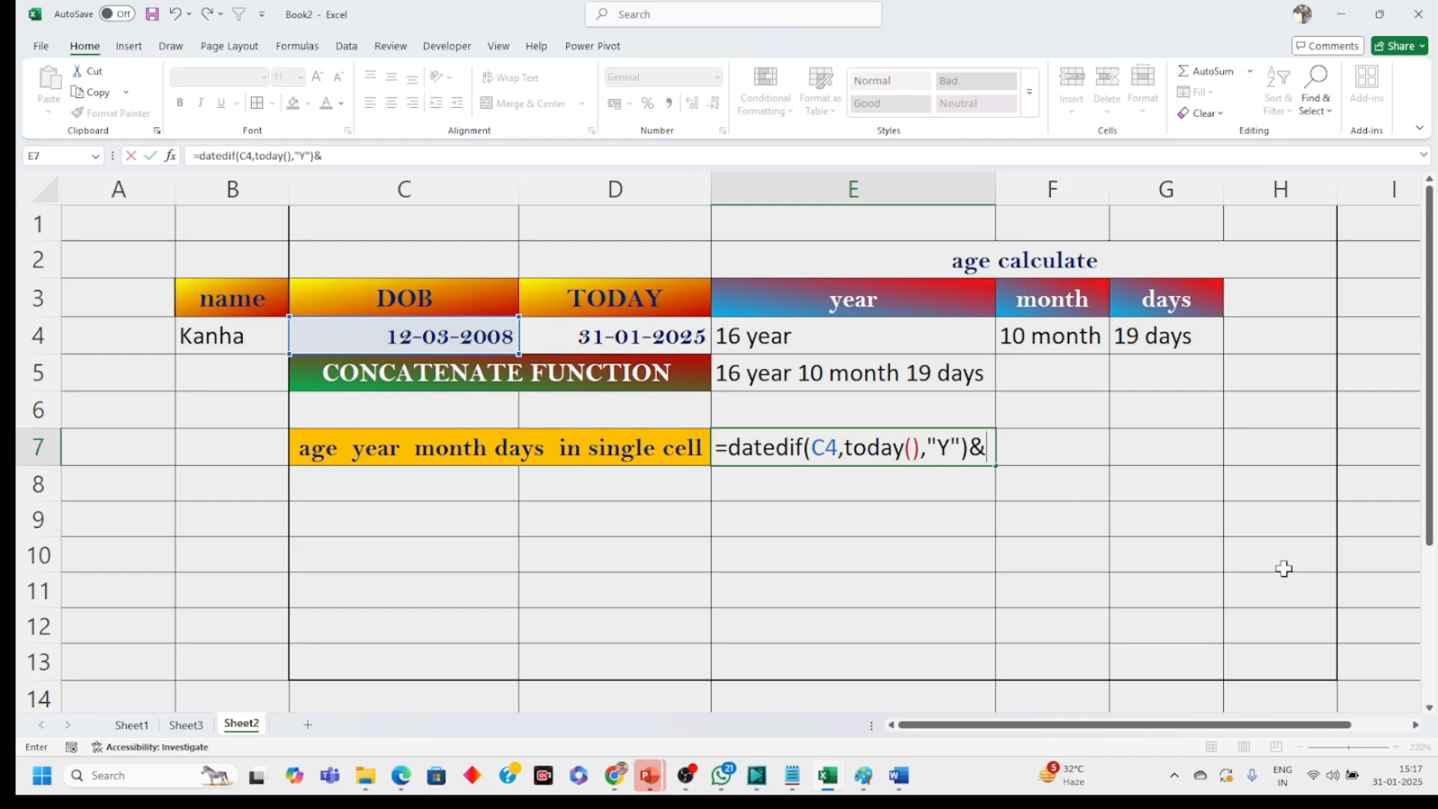
pyautogui.write('" Year"')
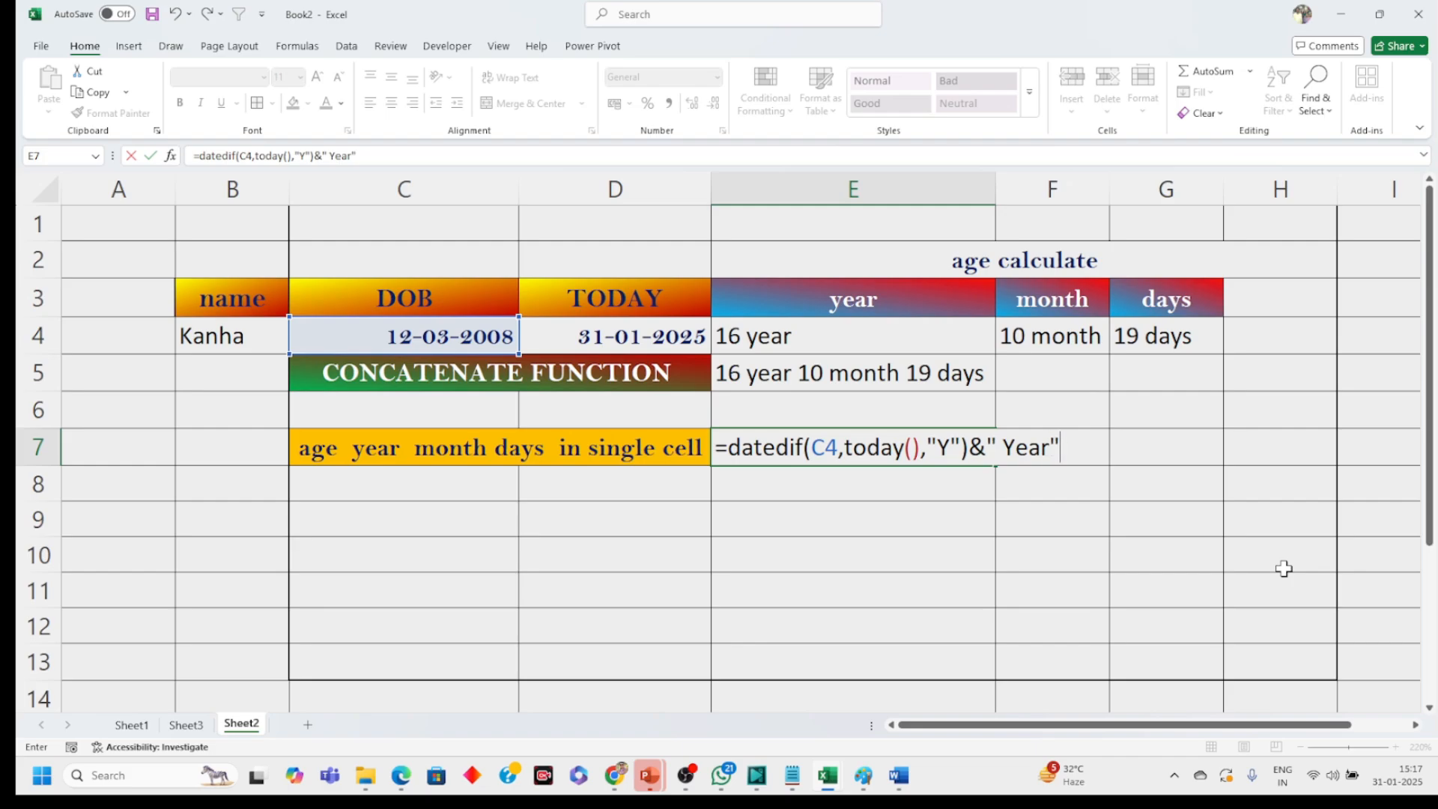
# Step: Append the months part &datedif(C4,today(),"YM")& " month" to the E7 formula, and start the days part with &datedif(
pyautogui.write('&')
pyautogui.write('datedif')
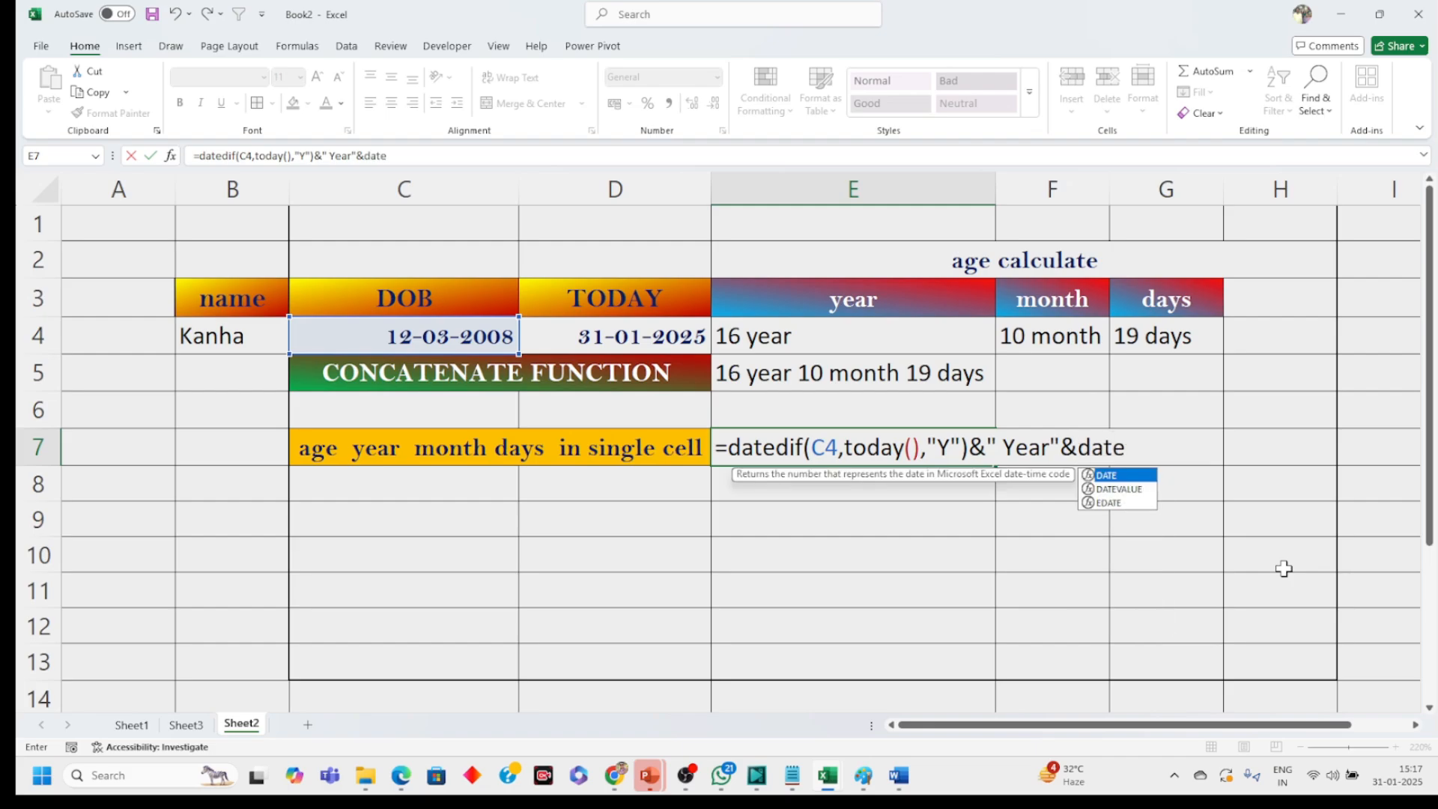
pyautogui.write('(')
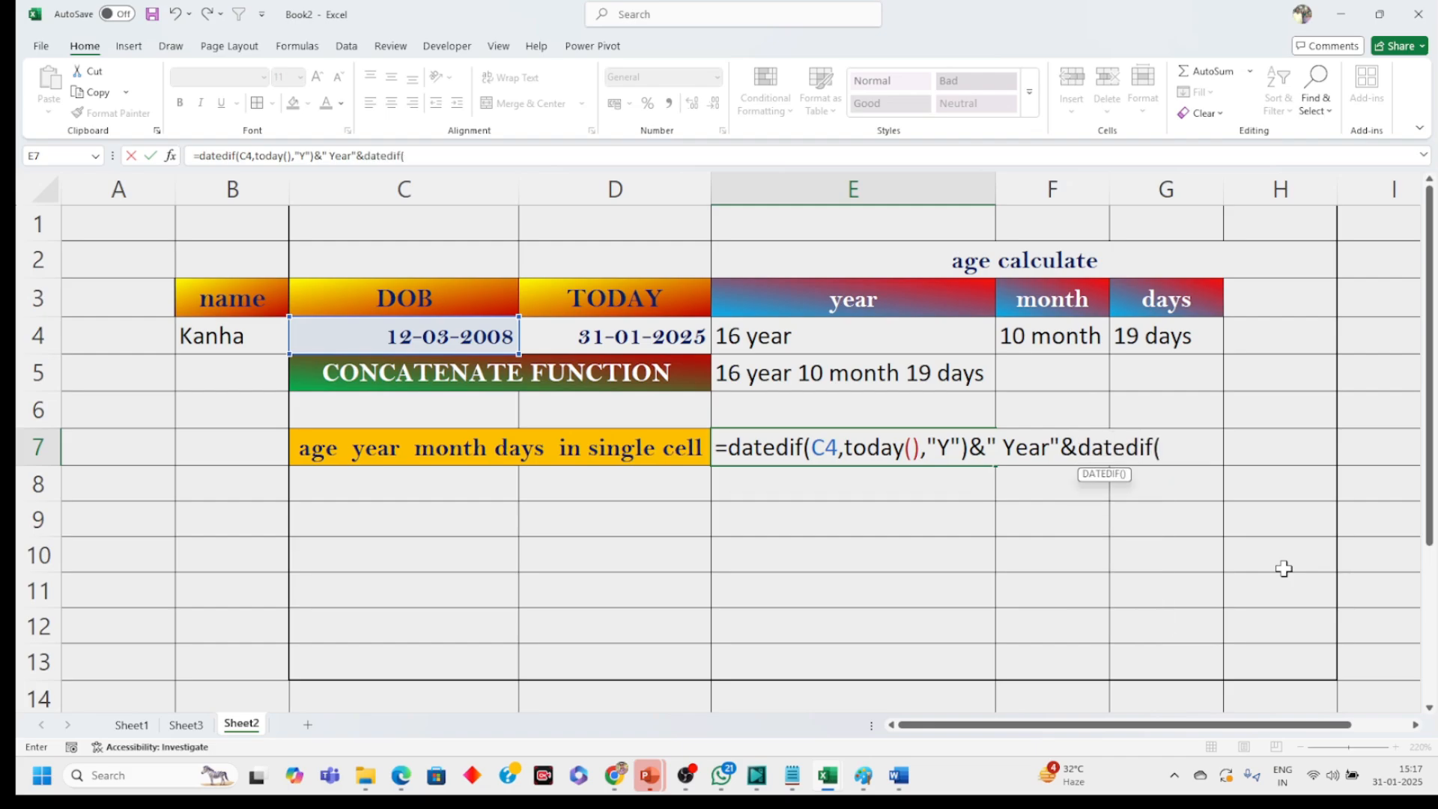
pyautogui.click(471, 345)
pyautogui.write(',')
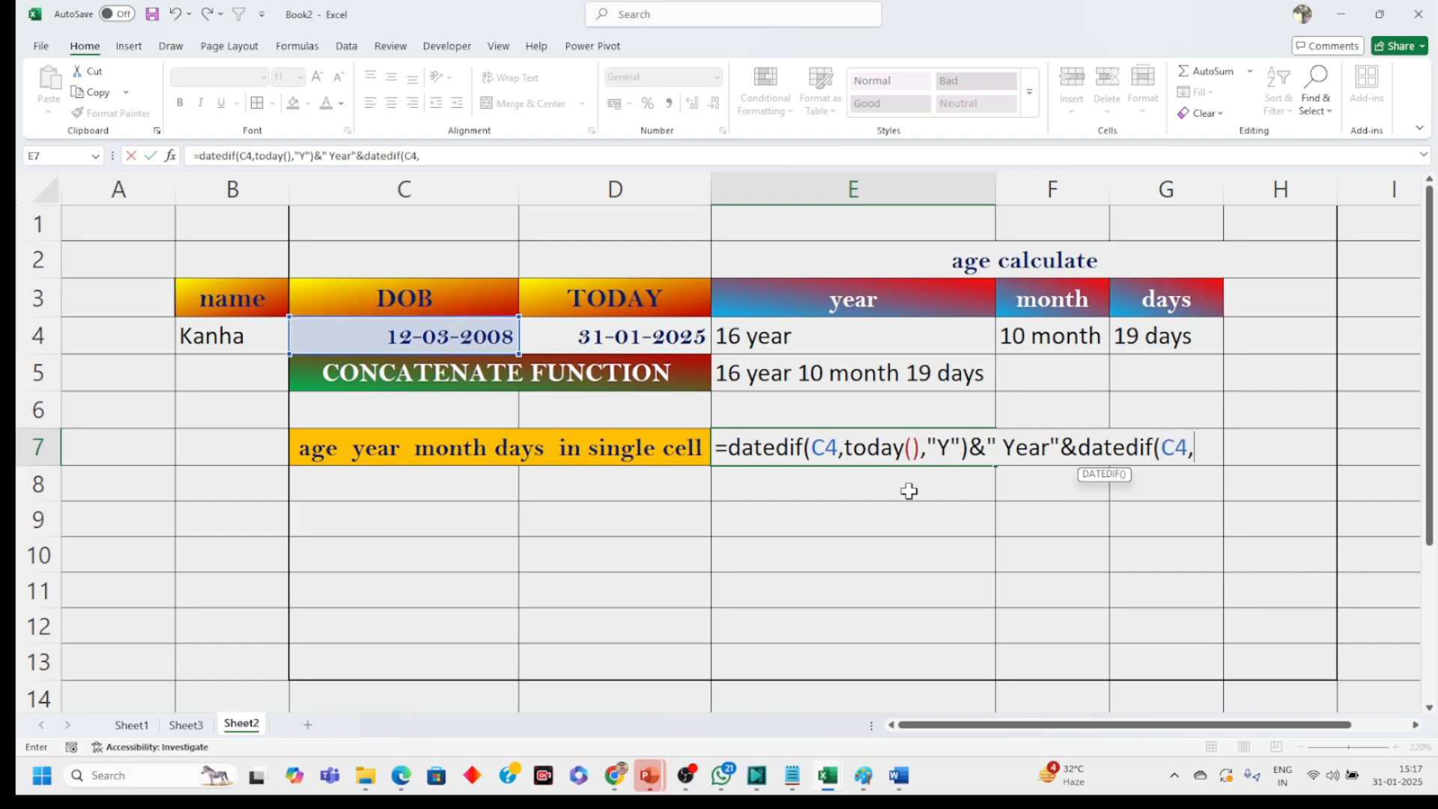
pyautogui.write('today')
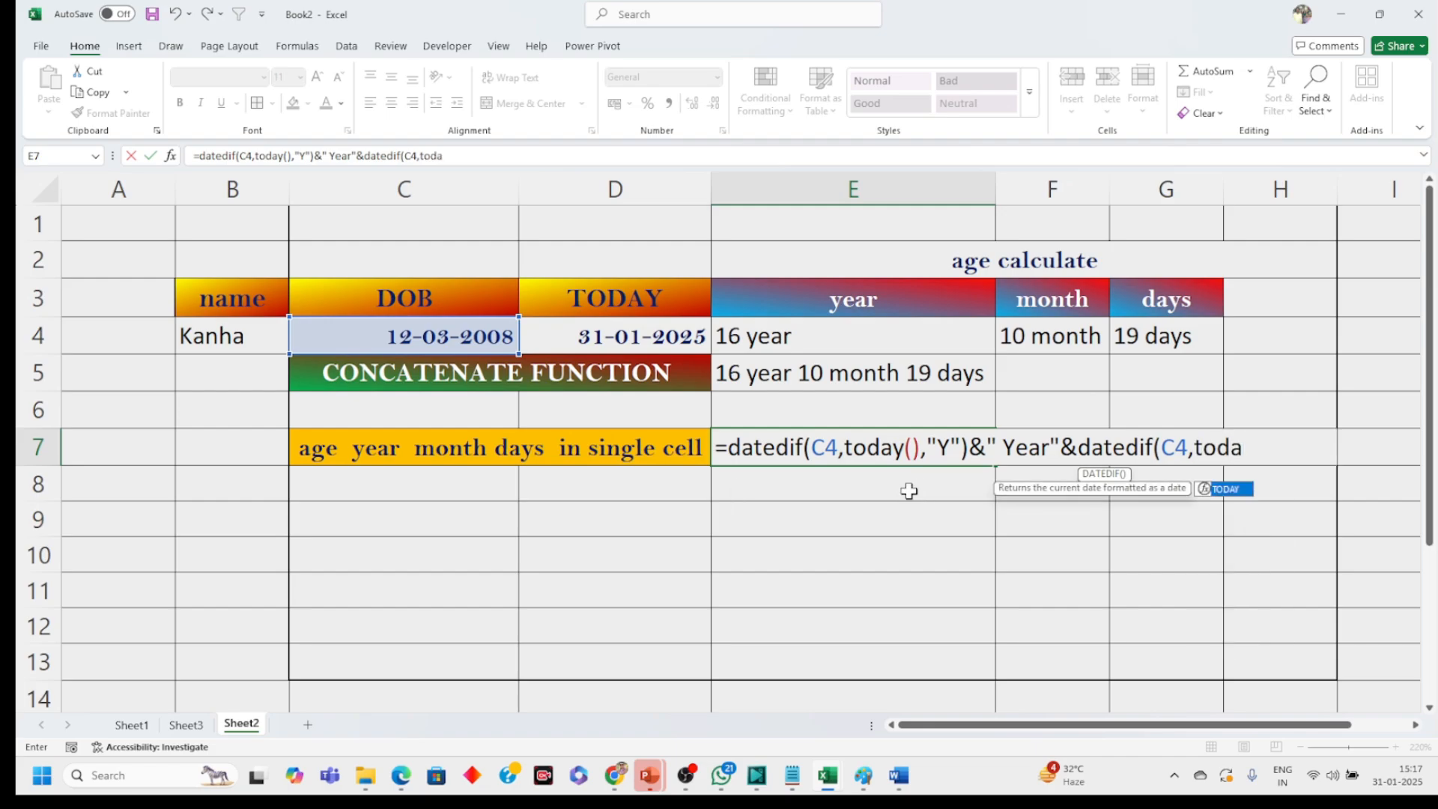
pyautogui.write('()')
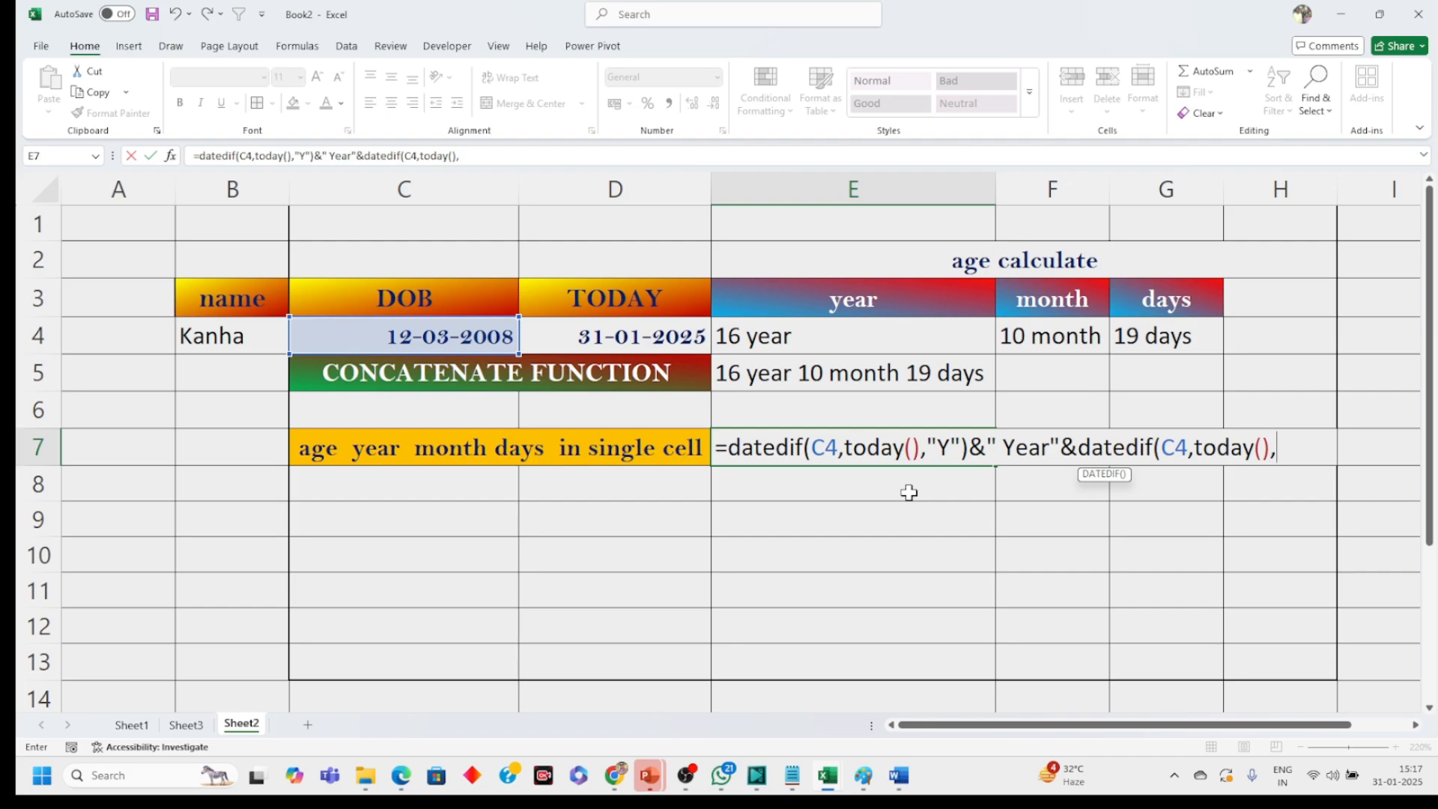
pyautogui.write(',"YM")&')
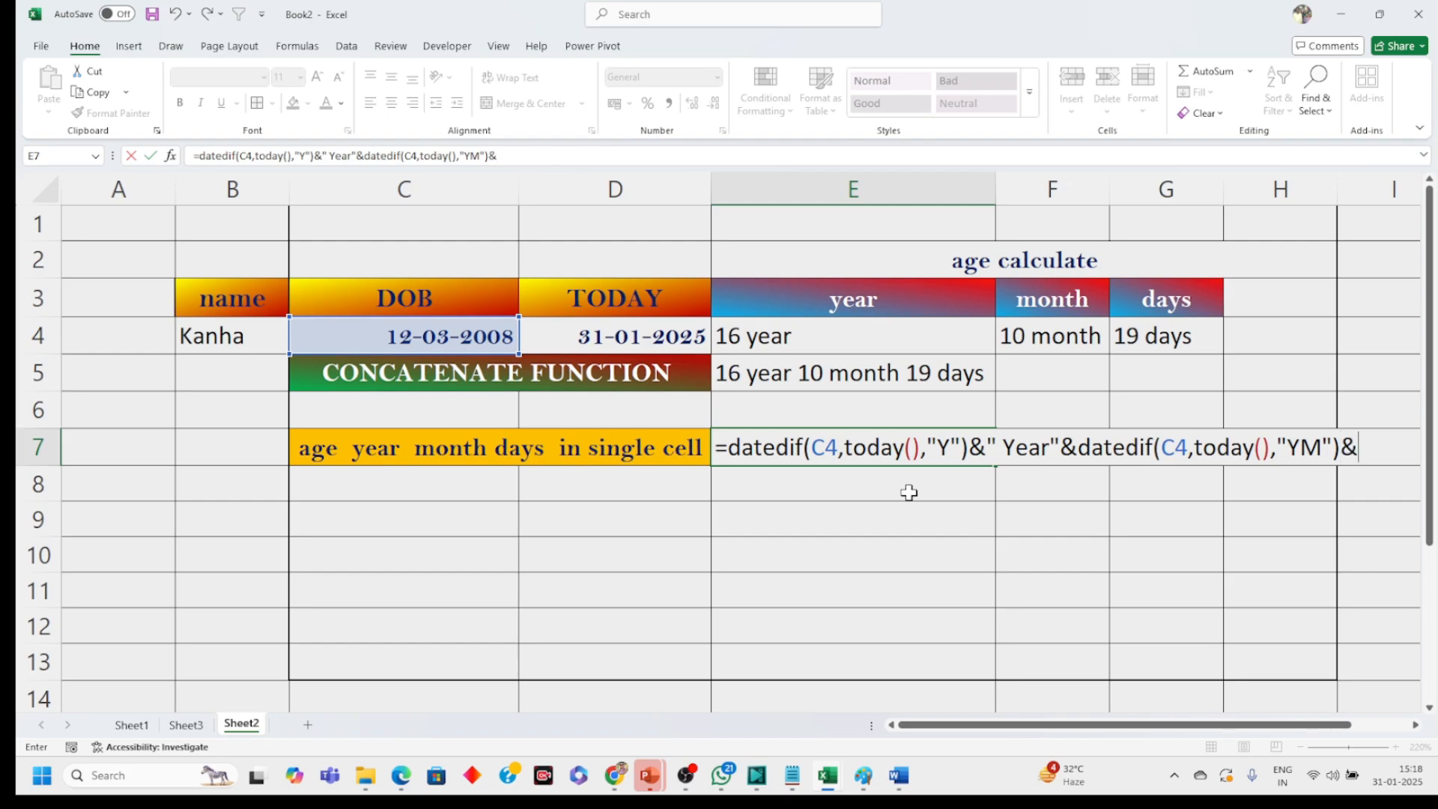
pyautogui.write(' "  mot')
pyautogui.press('BackSpace')
pyautogui.write('nth"')
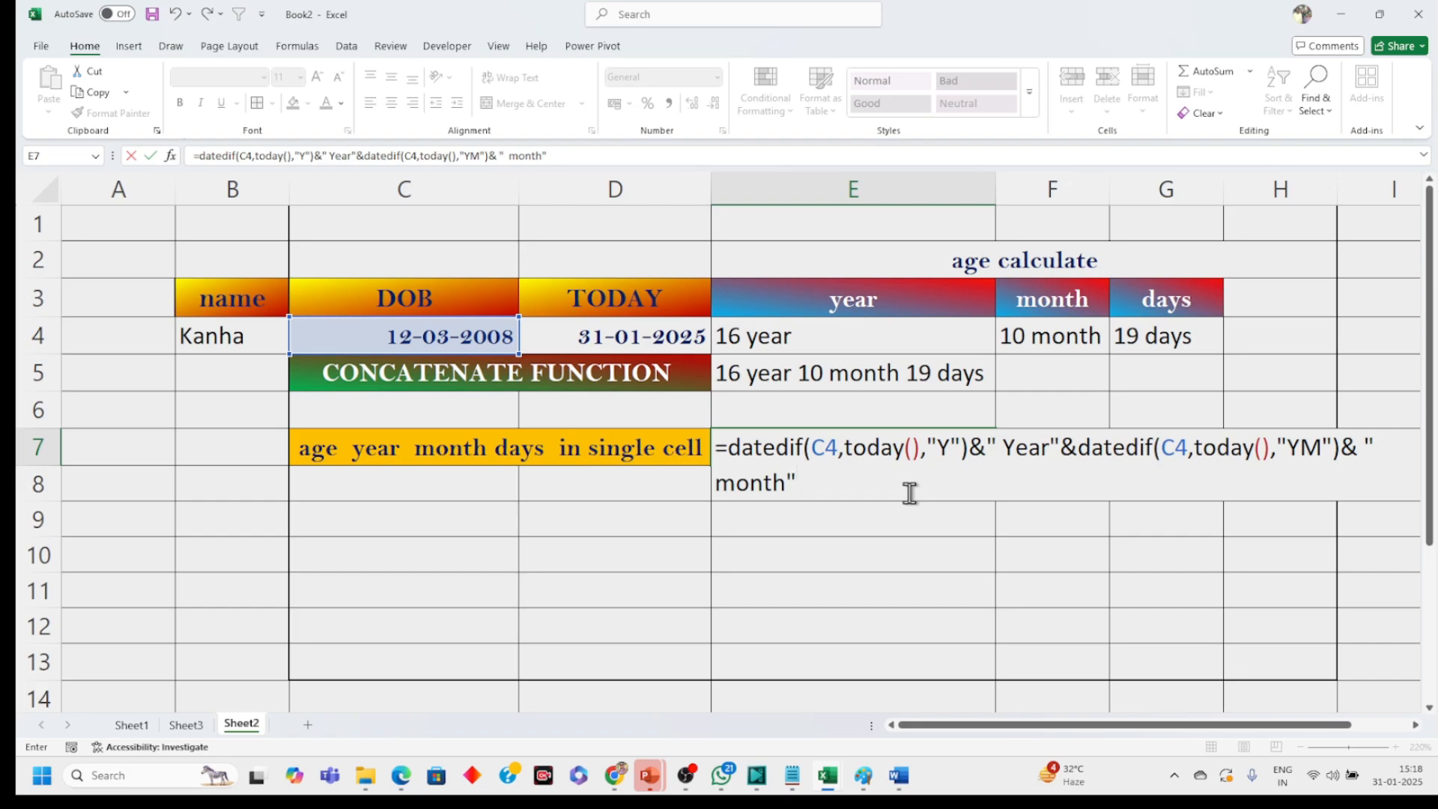
pyautogui.write('&datedif')
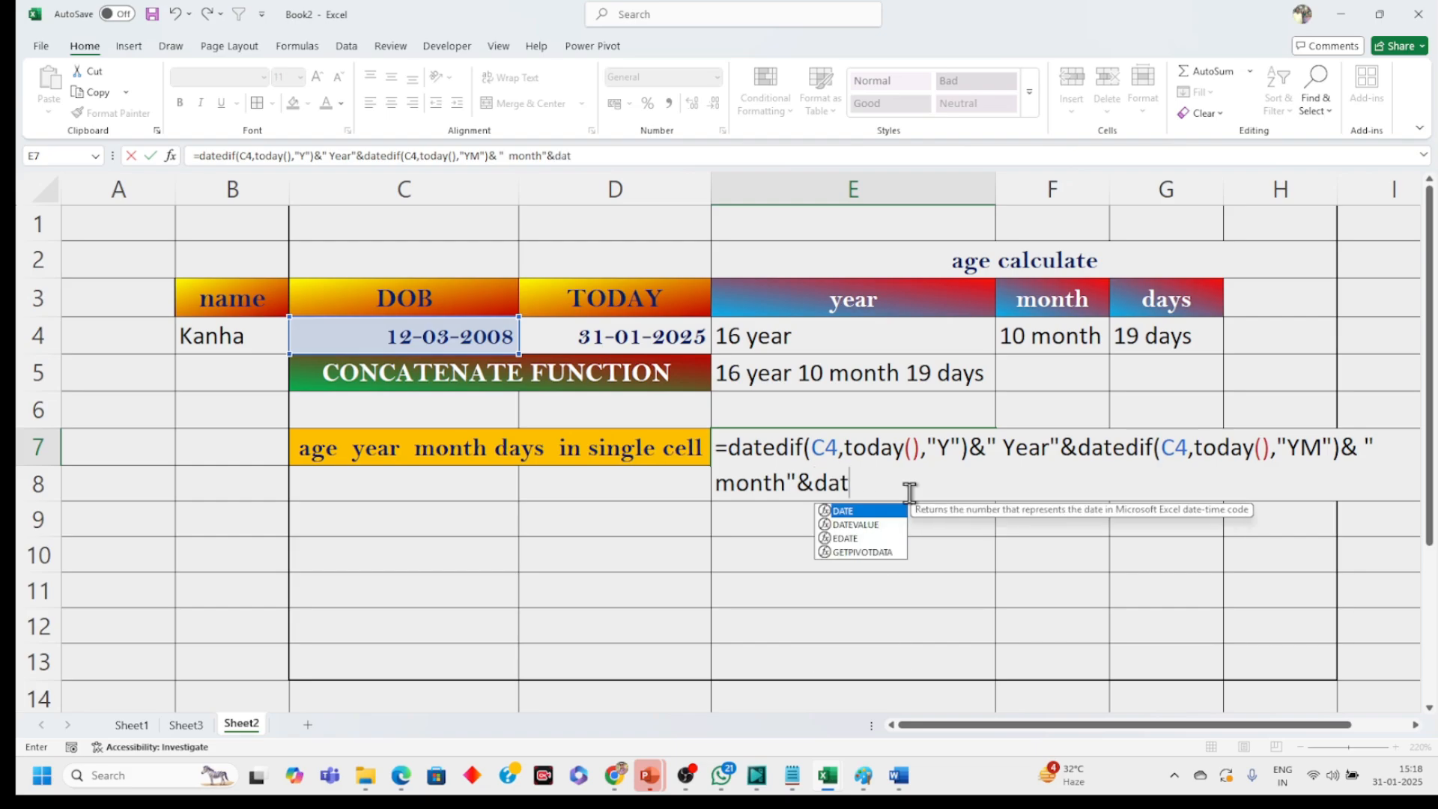
pyautogui.write('(')
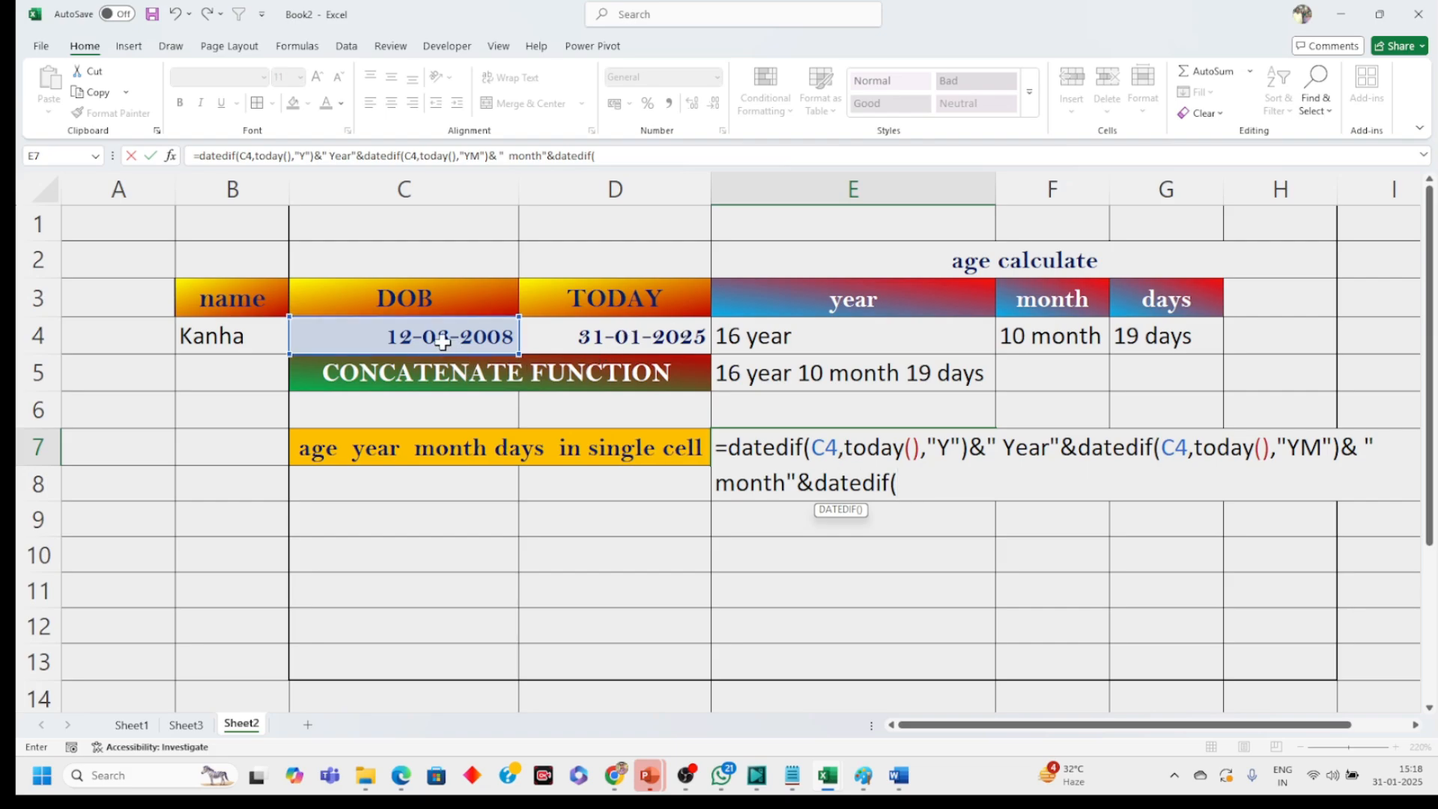
pyautogui.click(417, 338)
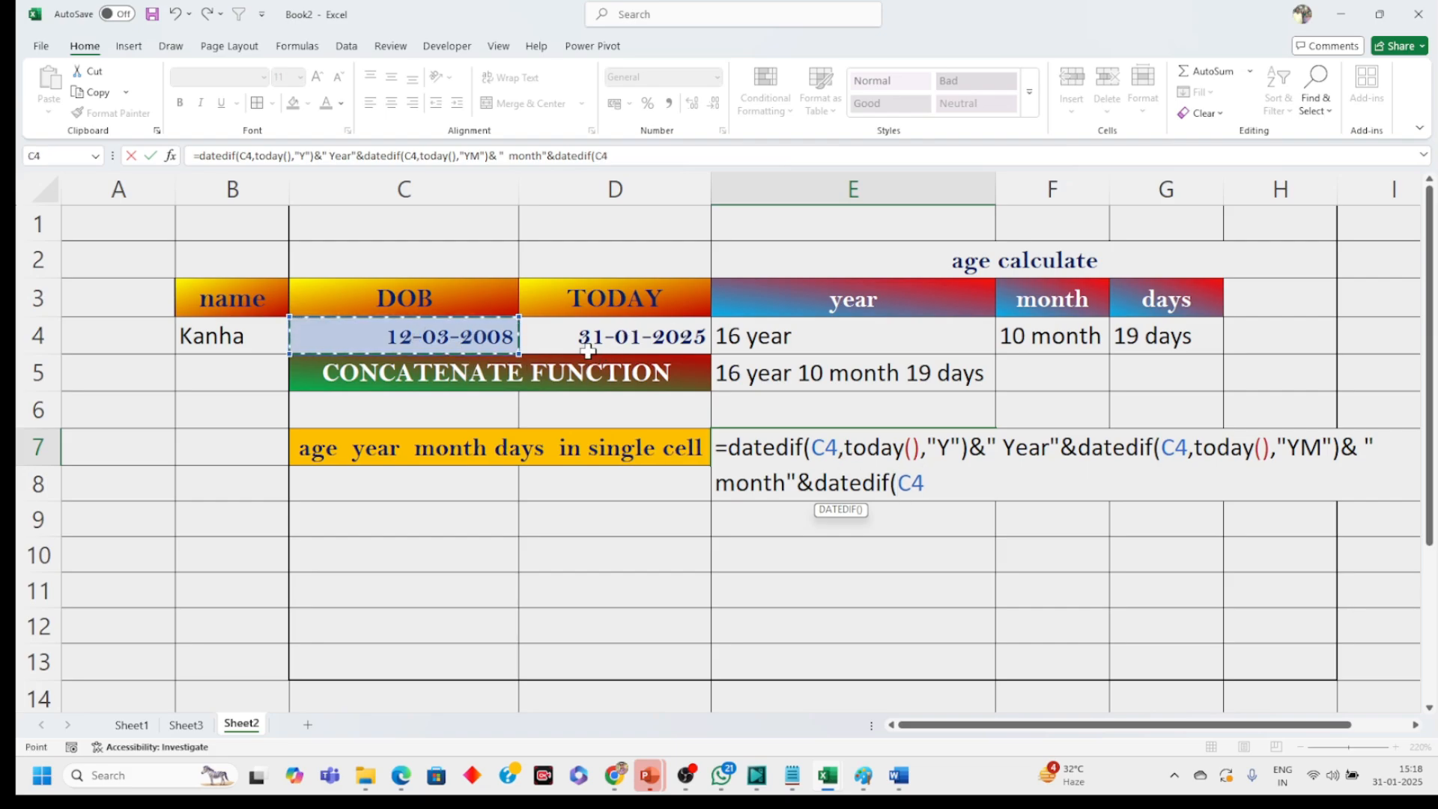
pyautogui.write(',today')
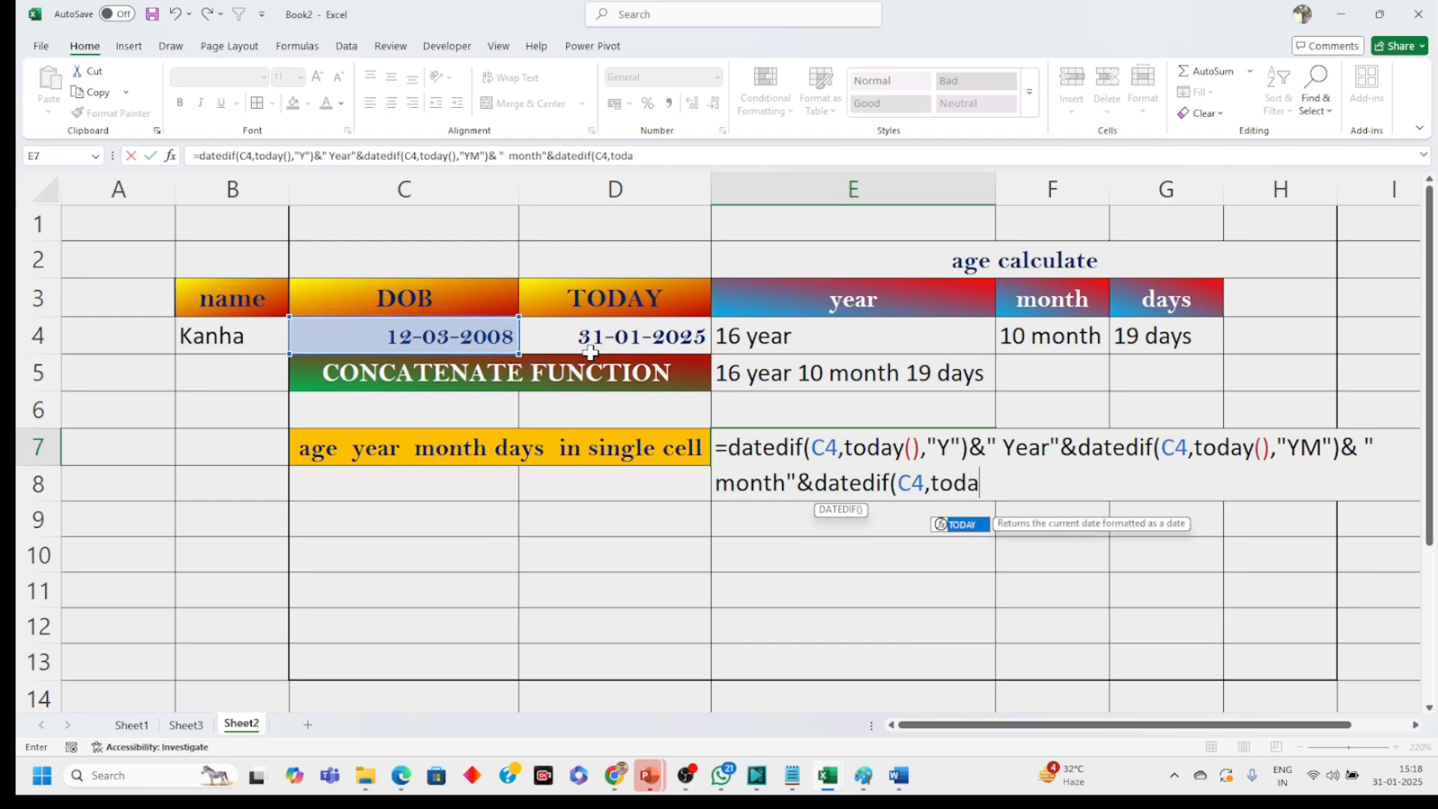
pyautogui.press('BackSpace')
pyautogui.press('BackSpace')
pyautogui.press('BackSpace')
pyautogui.press('BackSpace')
pyautogui.press('BackSpace')
pyautogui.press('BackSpace')
pyautogui.press('BackSpace')
pyautogui.press('BackSpace')
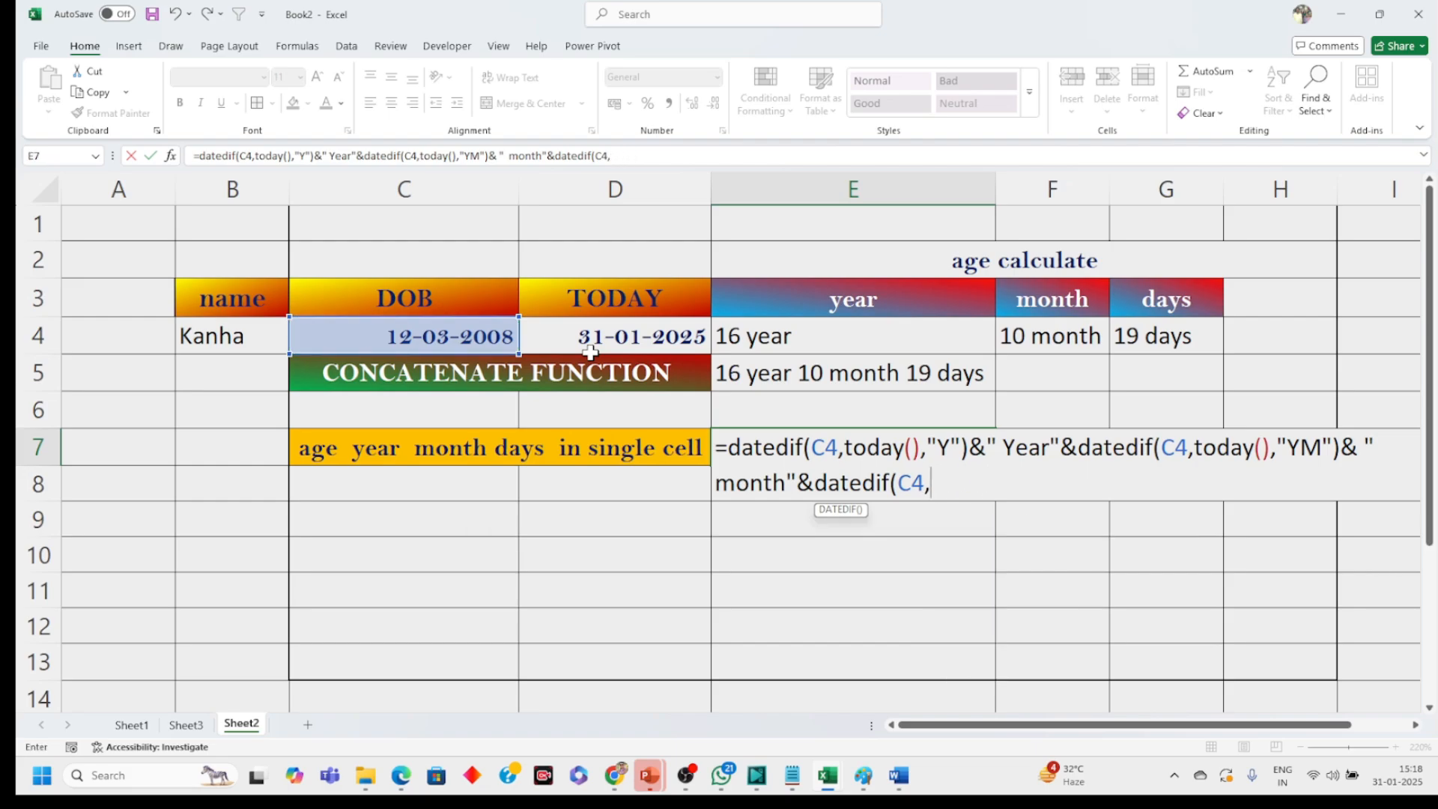
# Step: Complete the days part of the E7 formula with c4,today(),"MD")&" Days" and enter the formula
pyautogui.write('c4')
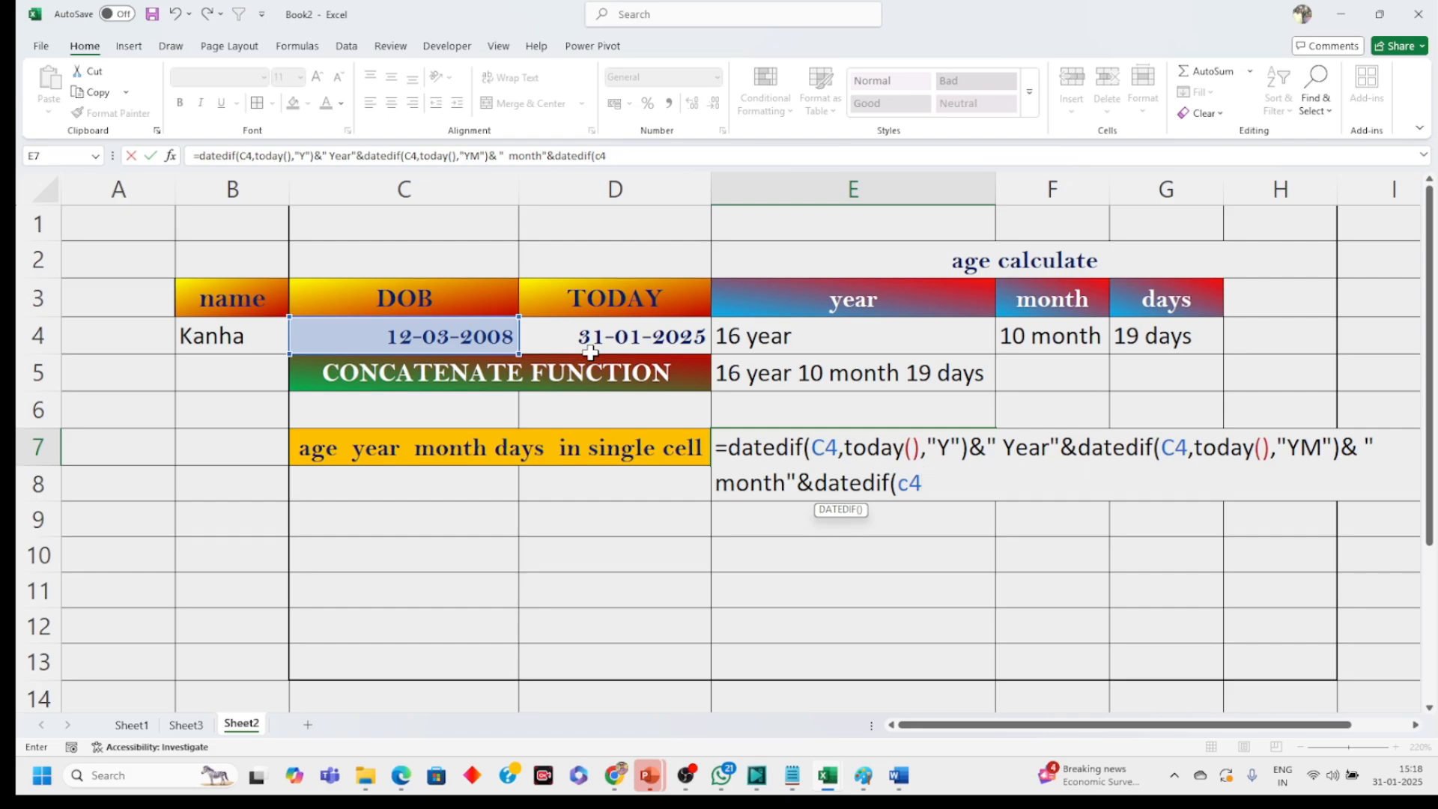
pyautogui.write(',today(')
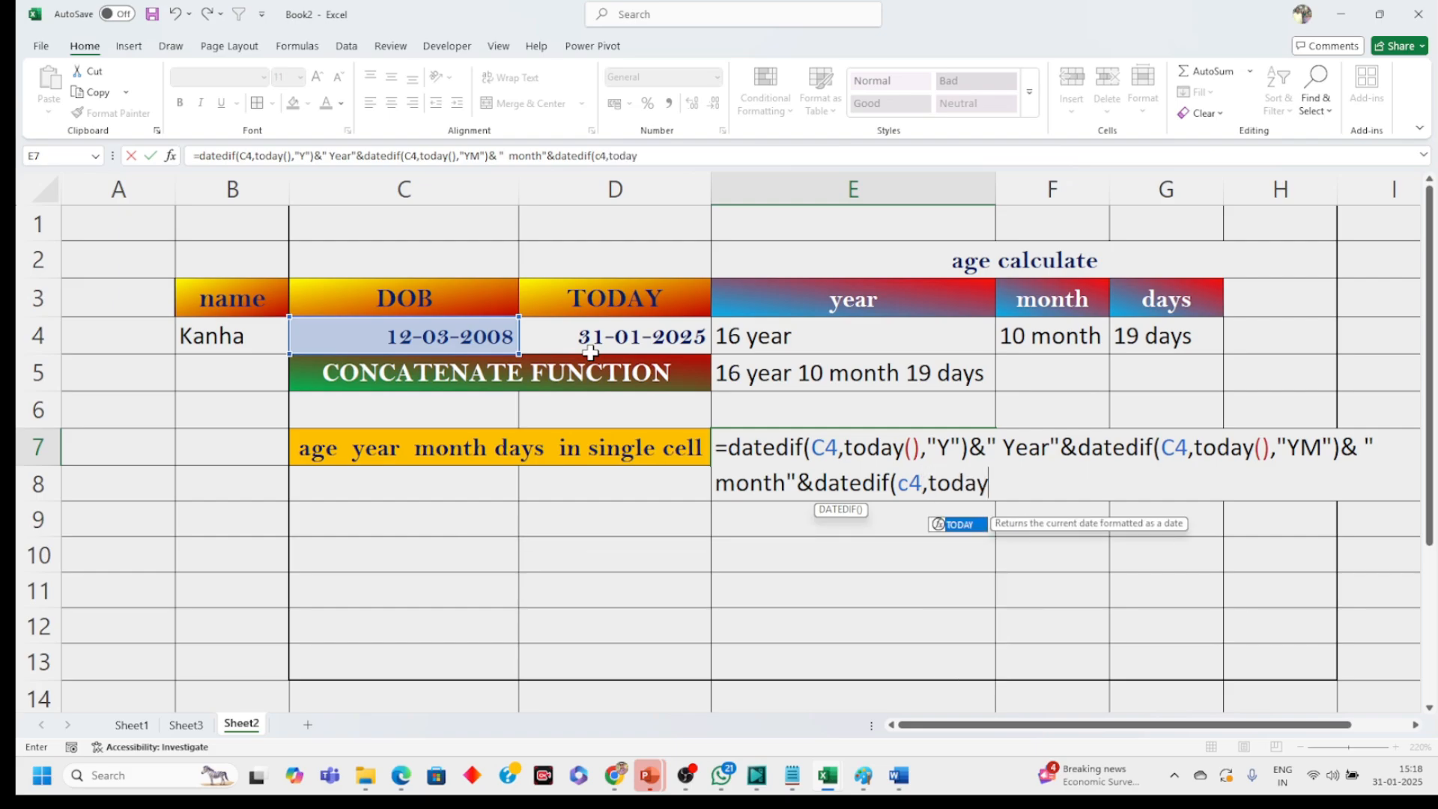
pyautogui.write('),')
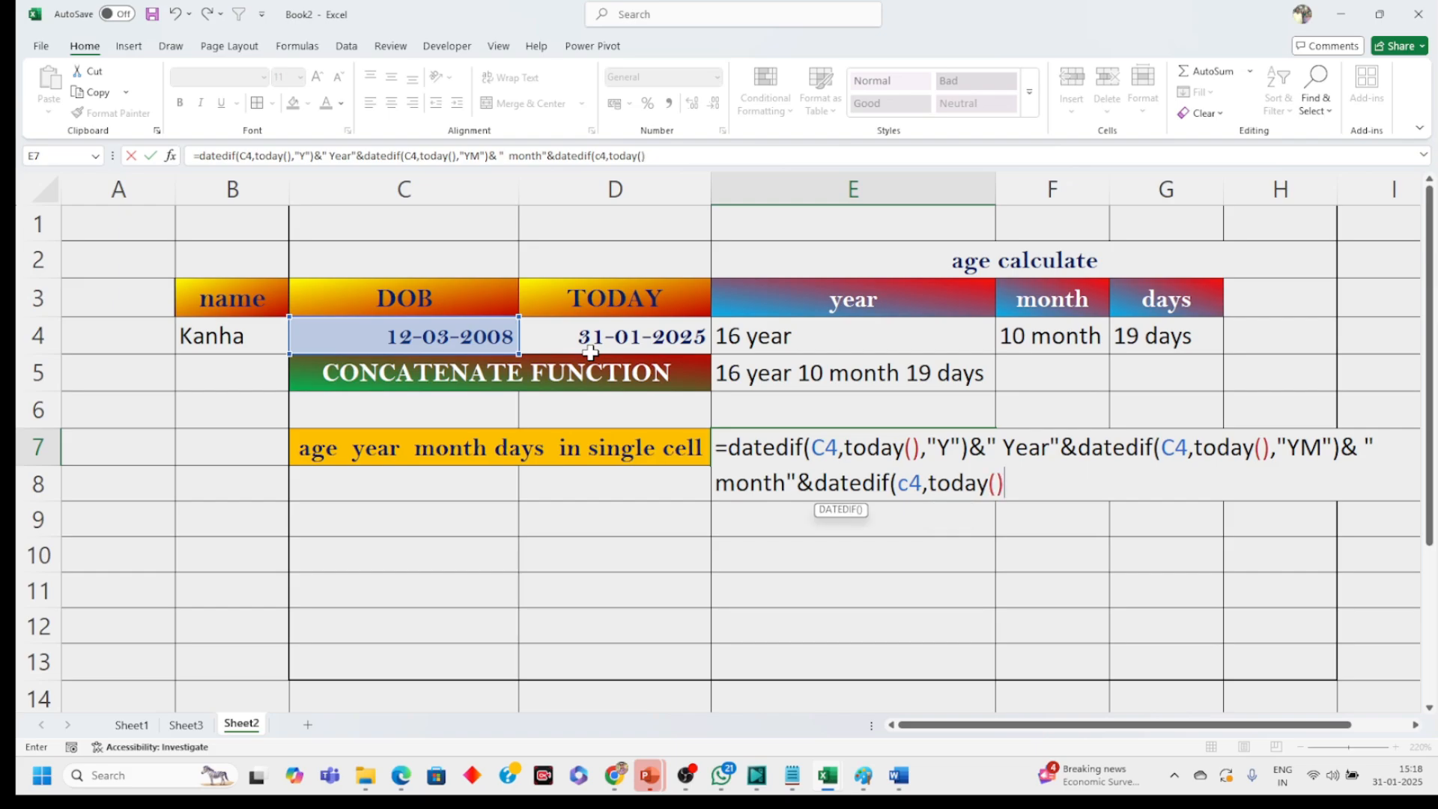
pyautogui.write('"MD")')
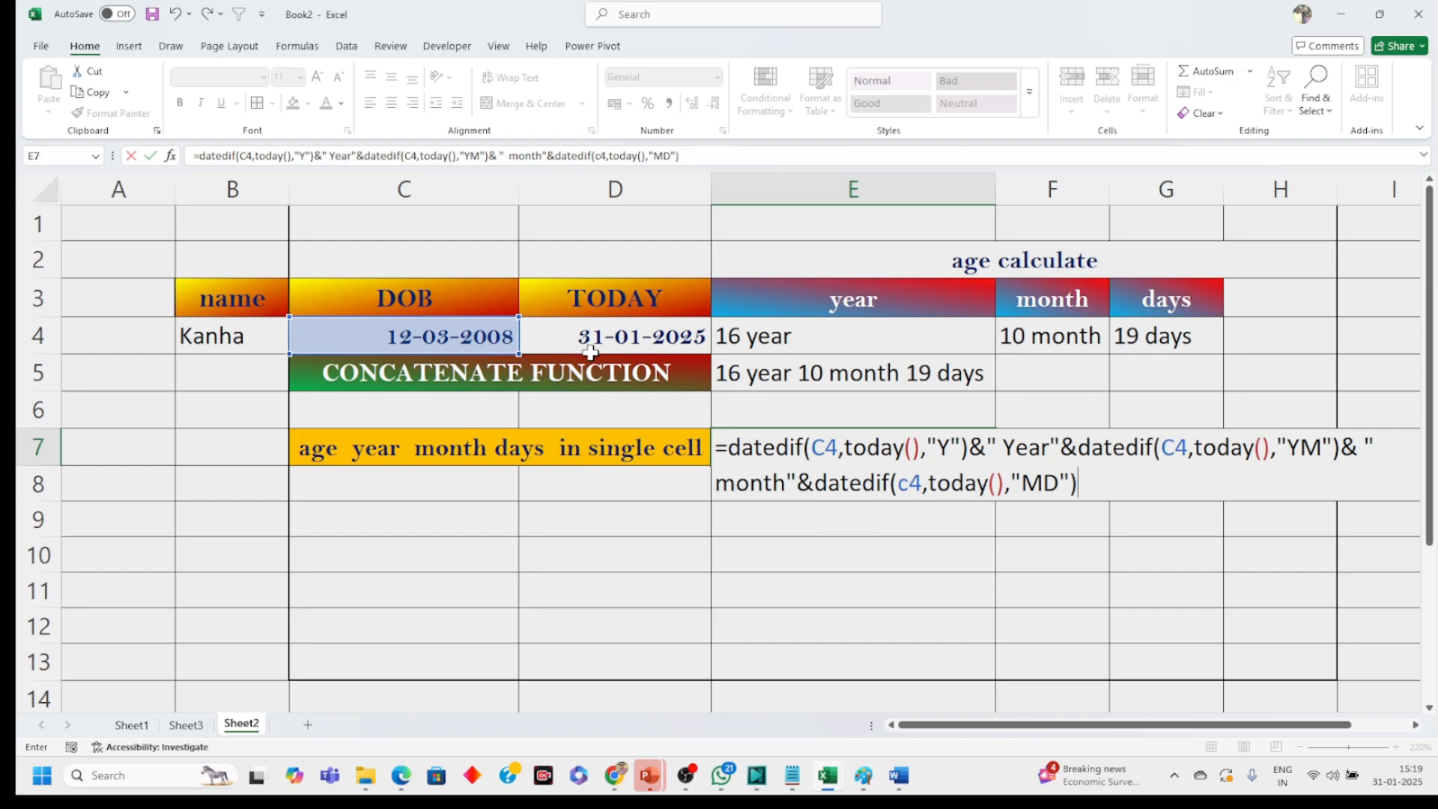
pyautogui.write('&" Days')
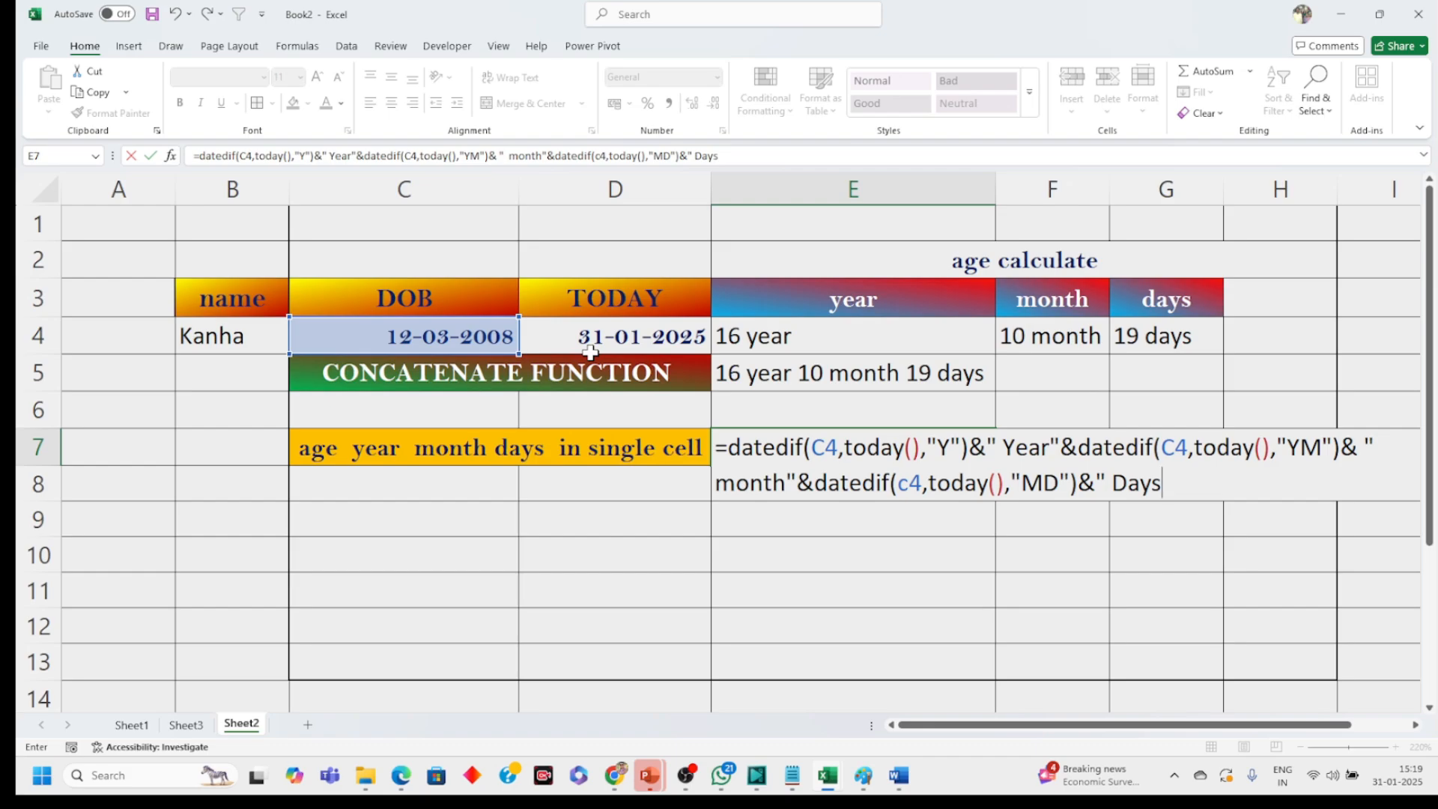
pyautogui.write('"')
pyautogui.press('Return')
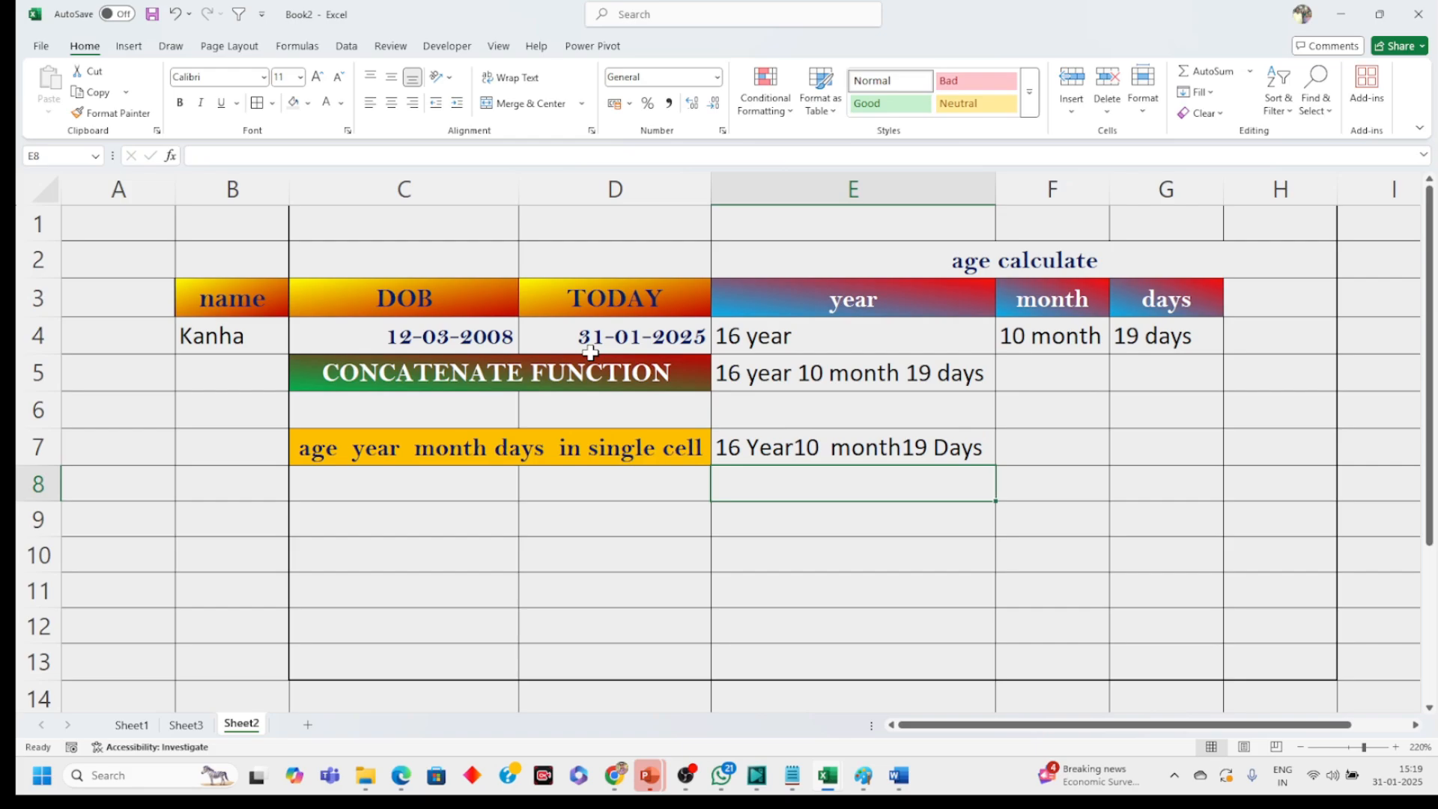